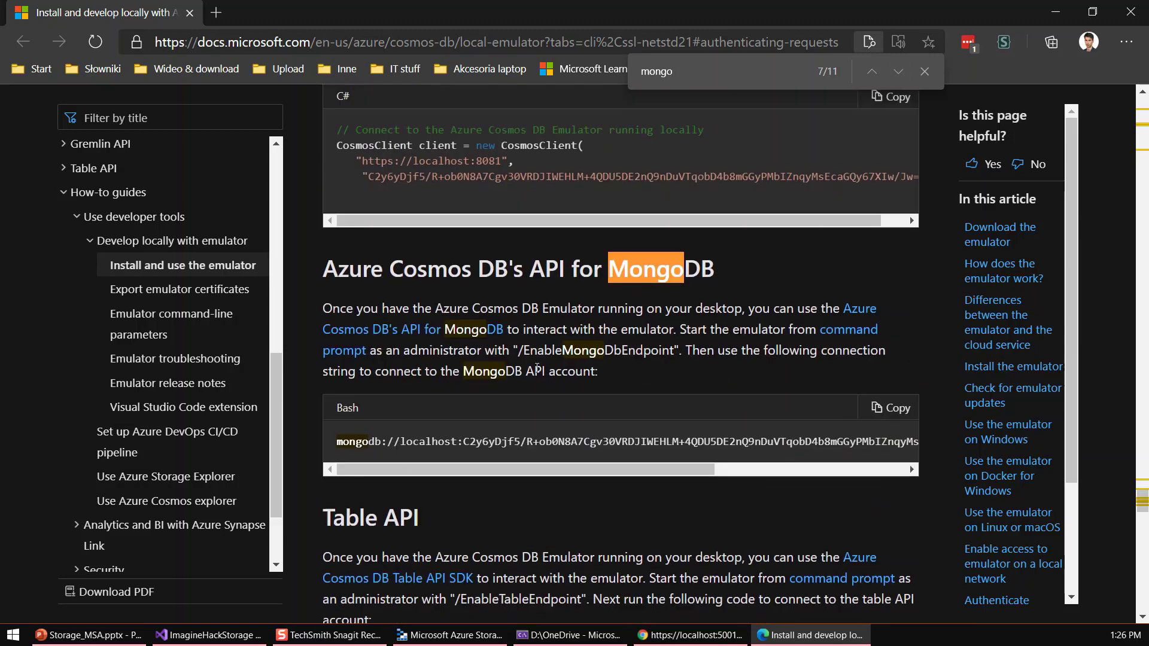
# Copy the /EnableMongoDbEndpoint option from the documentation's section on the API for MongoDB
pyautogui.moveTo(579, 261); pyautogui.dragTo(781, 263)
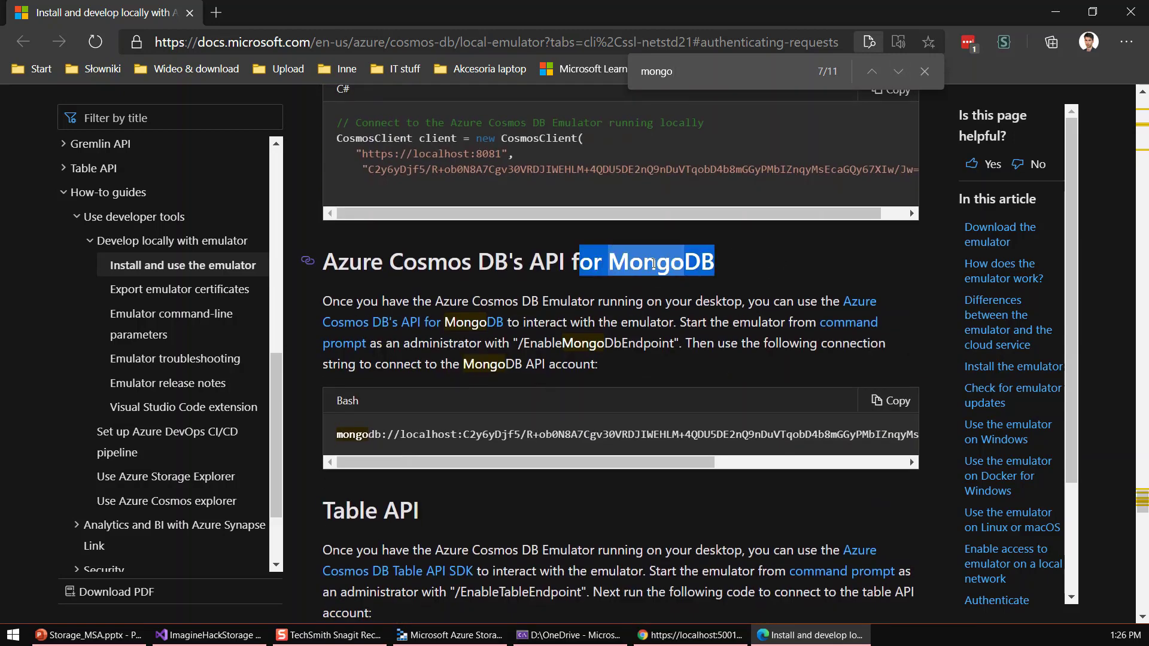
pyautogui.moveTo(520, 344); pyautogui.dragTo(675, 339)
pyautogui.hotkey('ctrl', 'c')
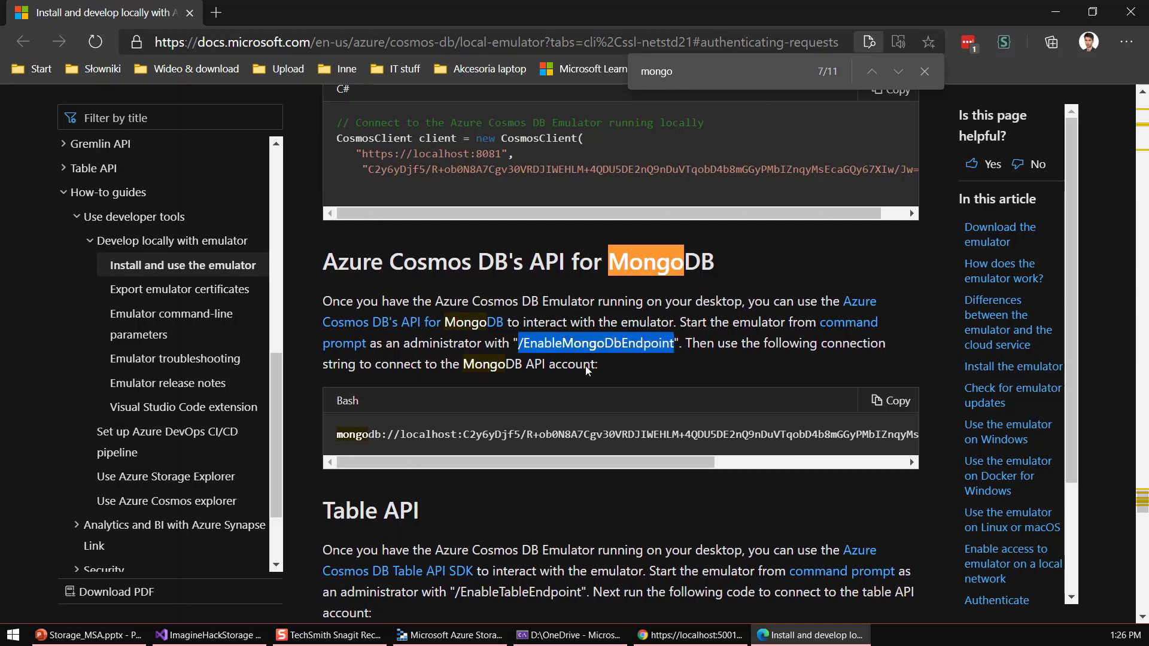
# Search Windows for "cosmos" and open the program folder that the Azure Cosmos DB Emulator shortcut points to
pyautogui.click(10, 639)
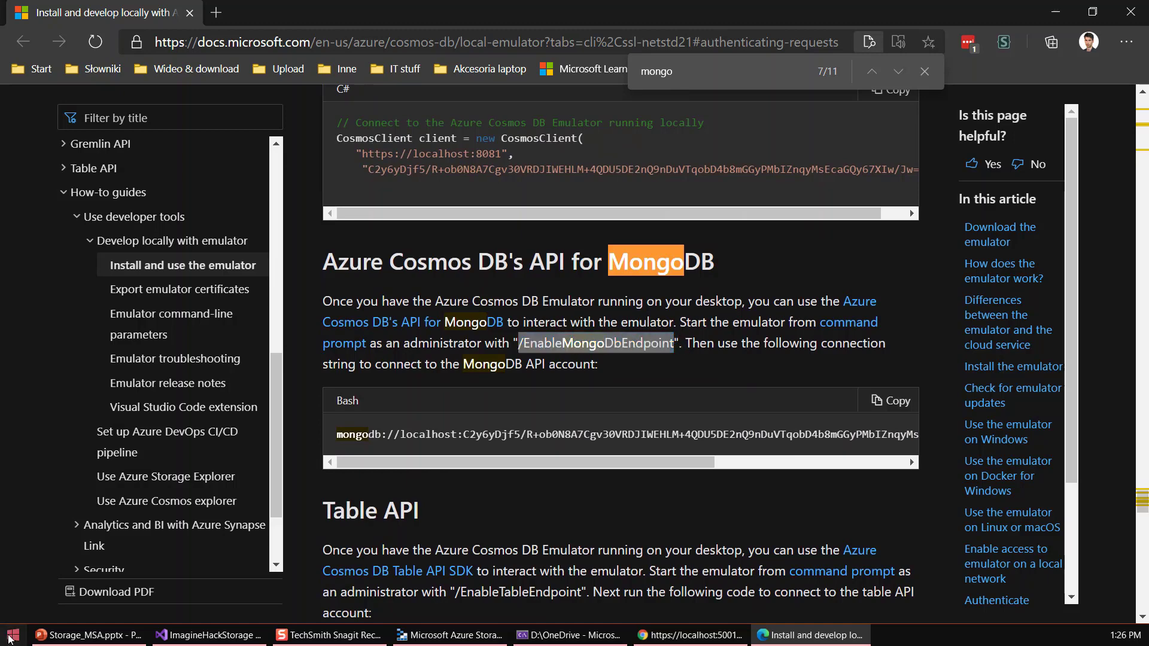
pyautogui.write('cosmos')
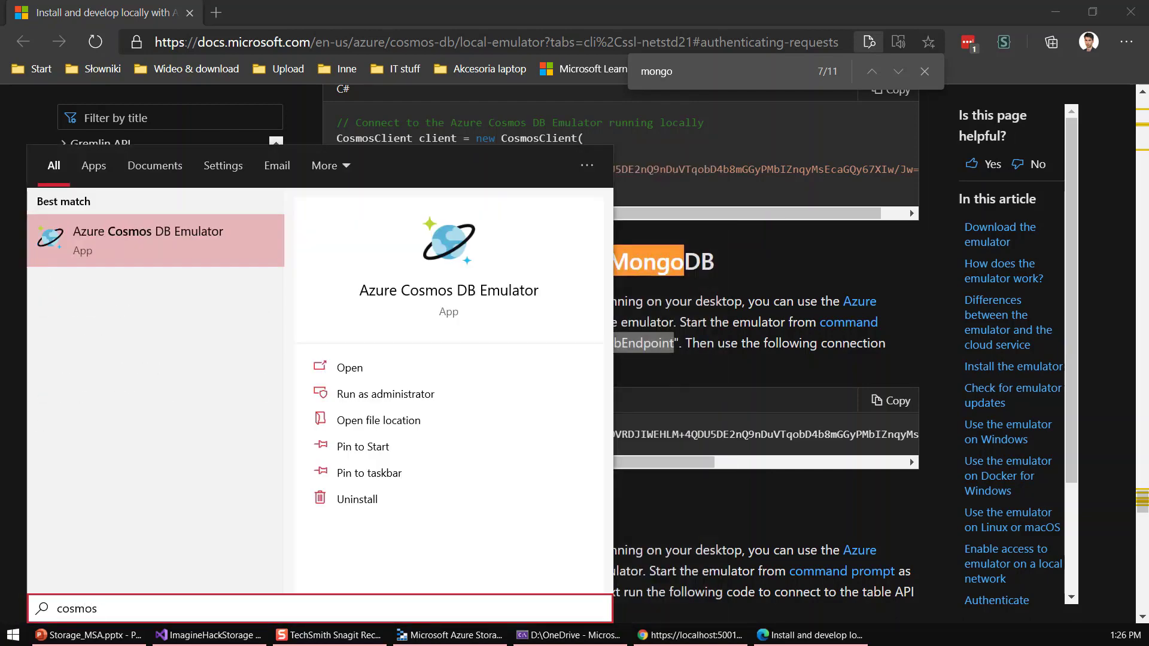
pyautogui.click(401, 421)
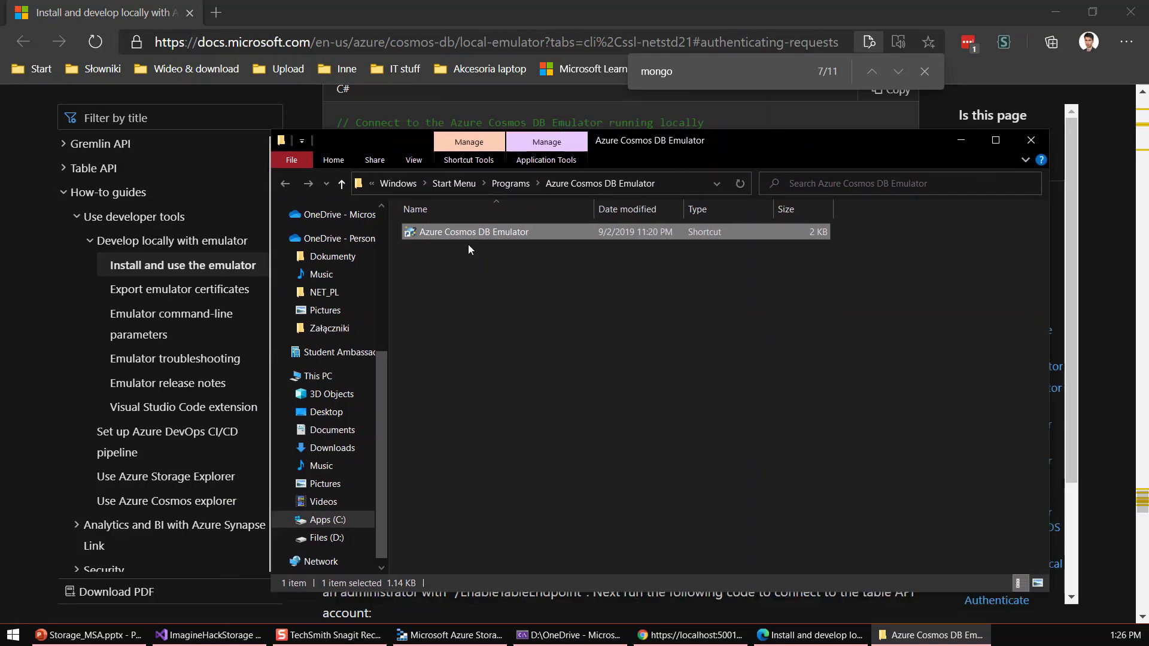
pyautogui.rightClick(462, 232)
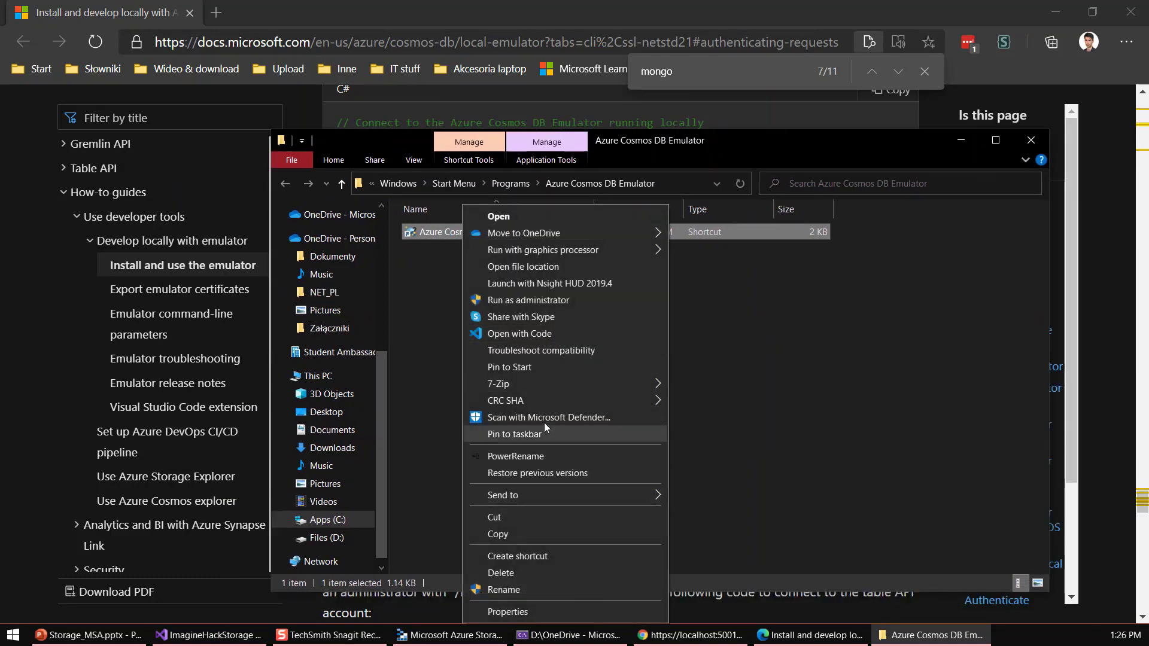
pyautogui.click(523, 268)
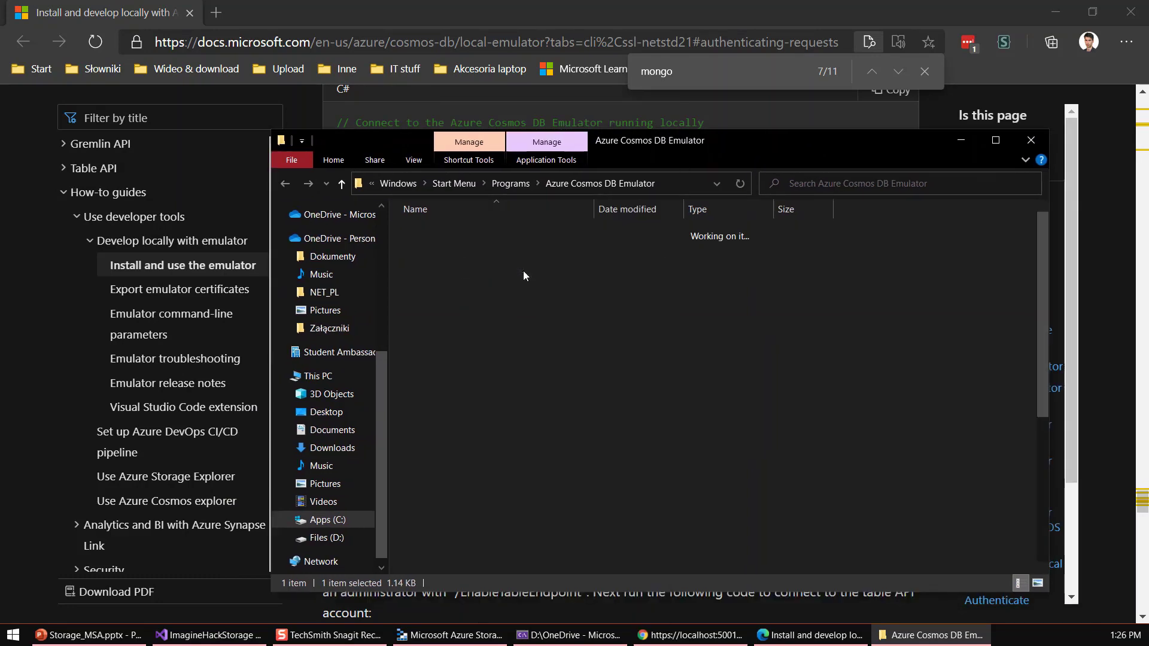
# Open a command prompt in the emulator's program folder with cmd
pyautogui.click(674, 179)
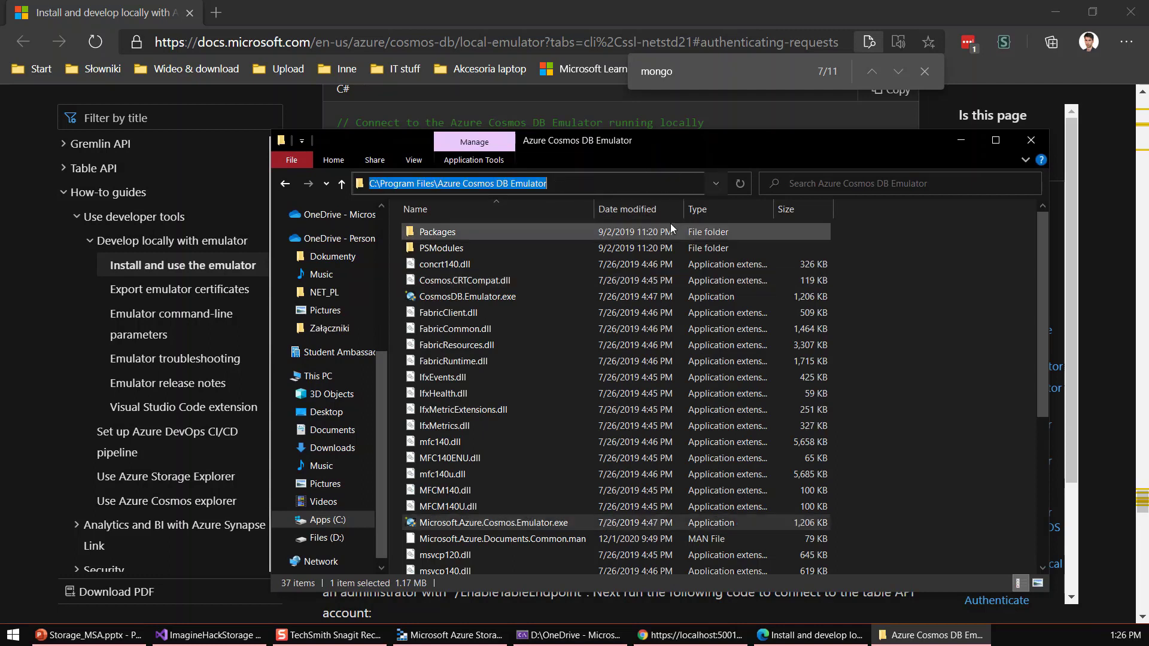
pyautogui.write('cmd')
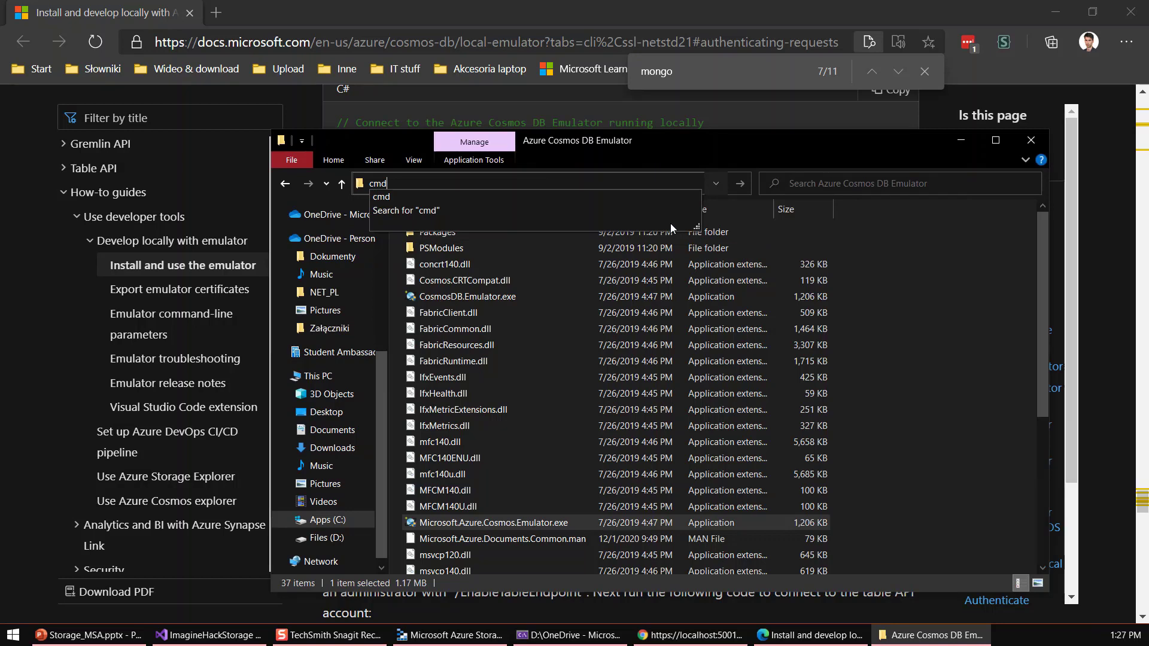
pyautogui.press('Return')
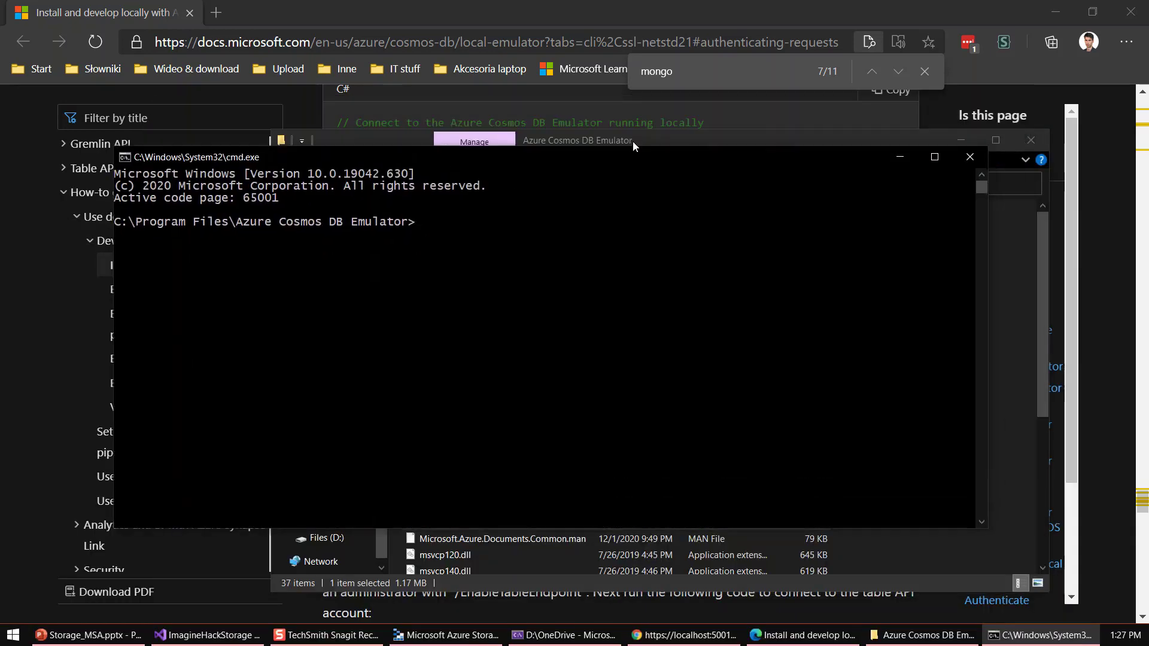
# Check the emulator executable's name in the folder and copy /EnableMongoDbEndpoint from the documentation again
pyautogui.click(633, 142)
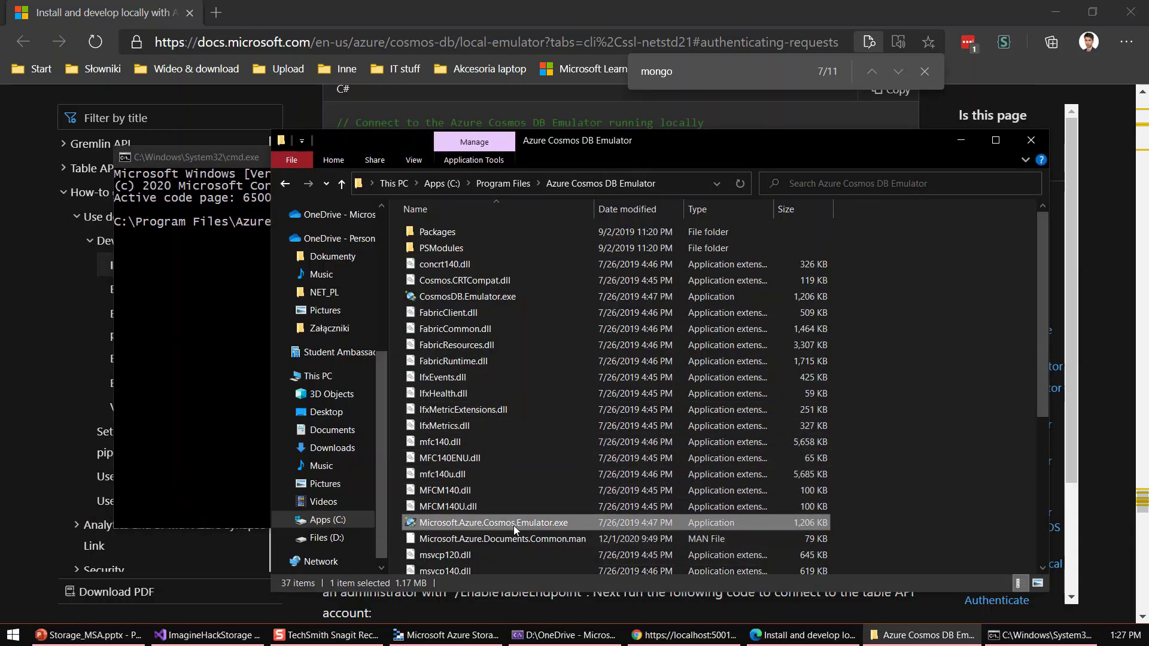
pyautogui.hotkey('alt', 'Tab')
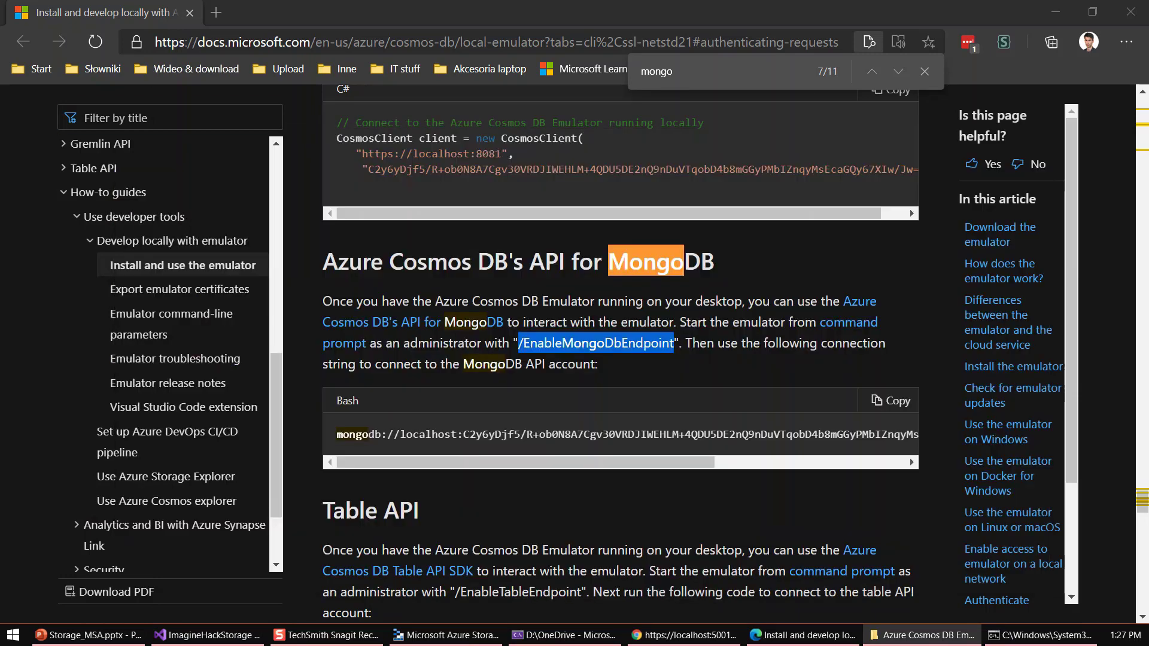
pyautogui.rightClick(572, 342)
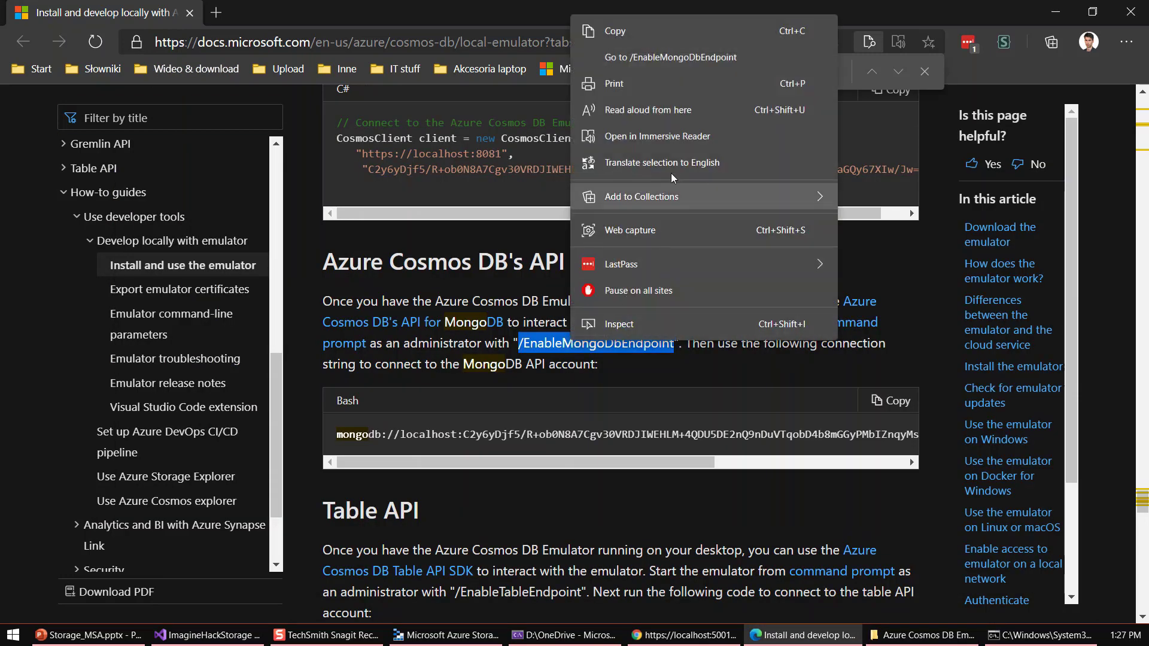
pyautogui.click(653, 31)
# Run Microsoft.Azure.Cosmos.Emulator.exe /EnableMongoDbEndpoint in the command prompt
pyautogui.hotkey('alt', 'Tab')
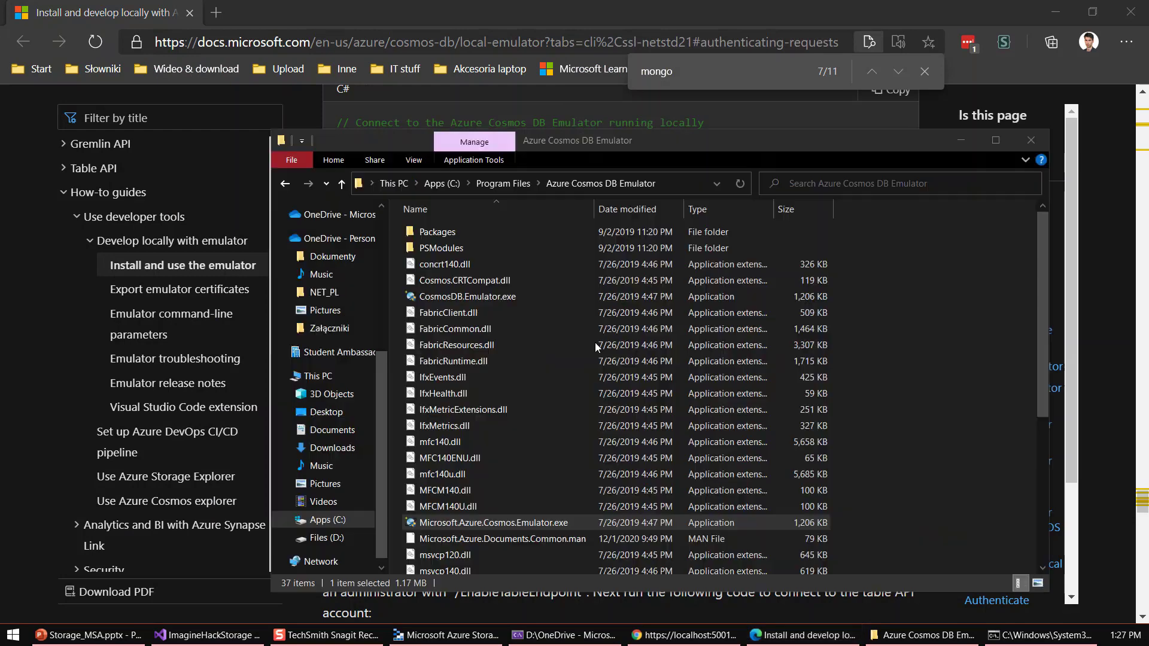
pyautogui.hotkey('alt', 'Tab')
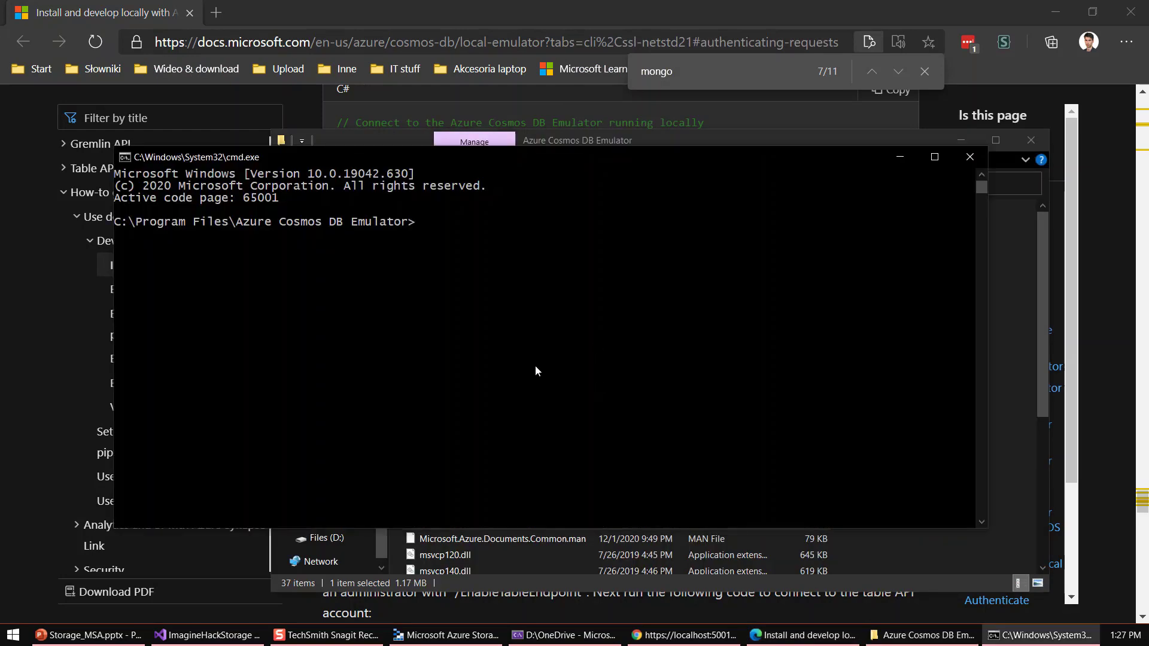
pyautogui.write('Micros')
pyautogui.press('Tab')
pyautogui.hotkey('ctrl', 'v')
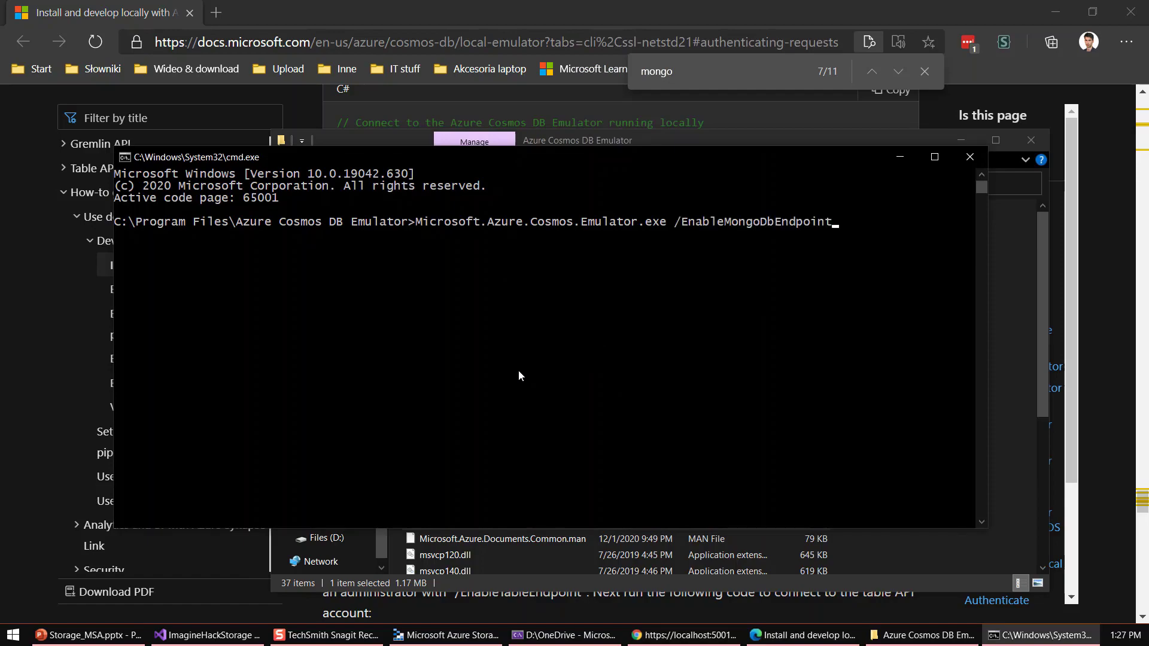
pyautogui.press('Return')
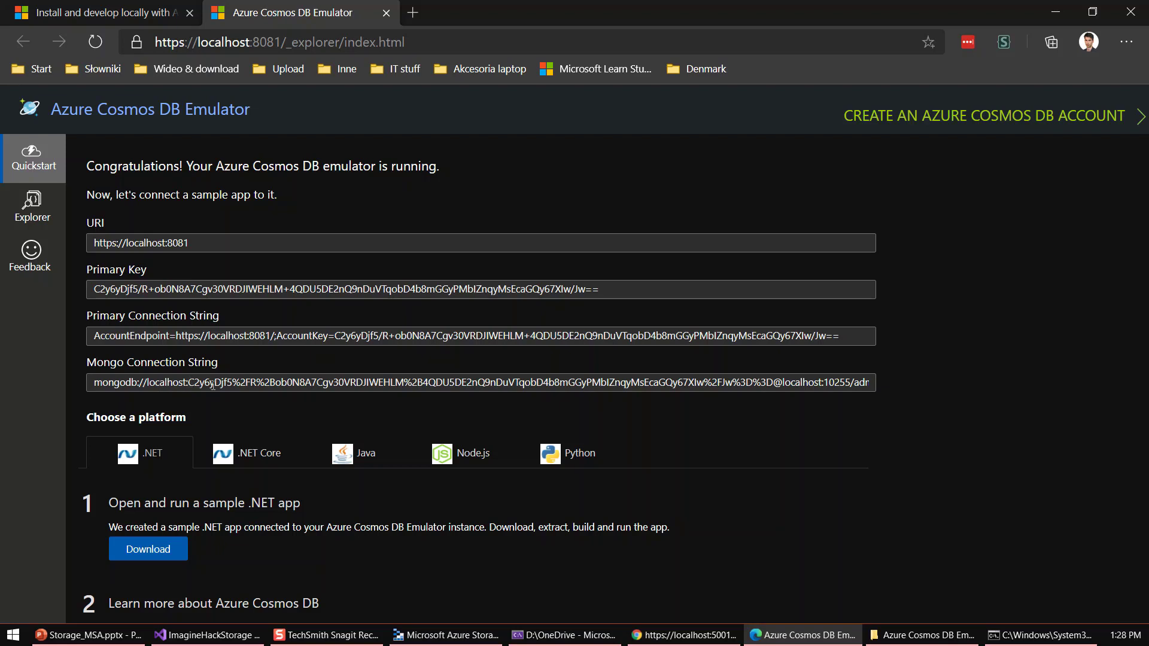
# Switch to Visual Studio, check the Cosmos DB connection strings in secrets.json, and return to DemoController.cs
pyautogui.click(254, 636)
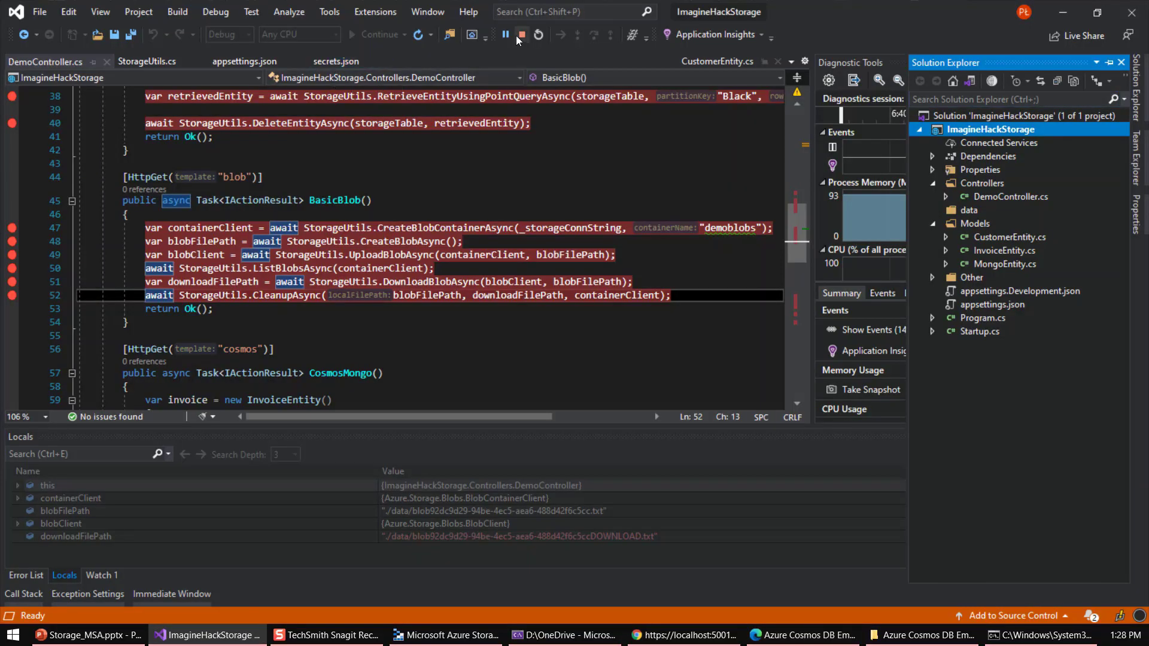
pyautogui.click(338, 62)
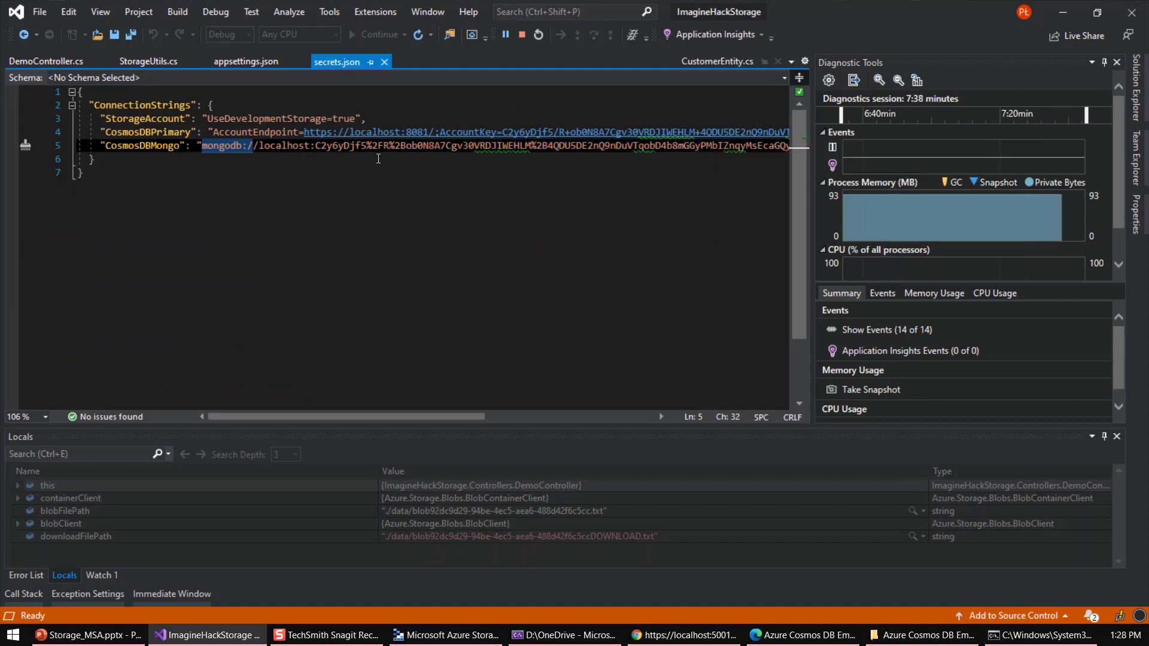
pyautogui.click(260, 60)
pyautogui.click(54, 62)
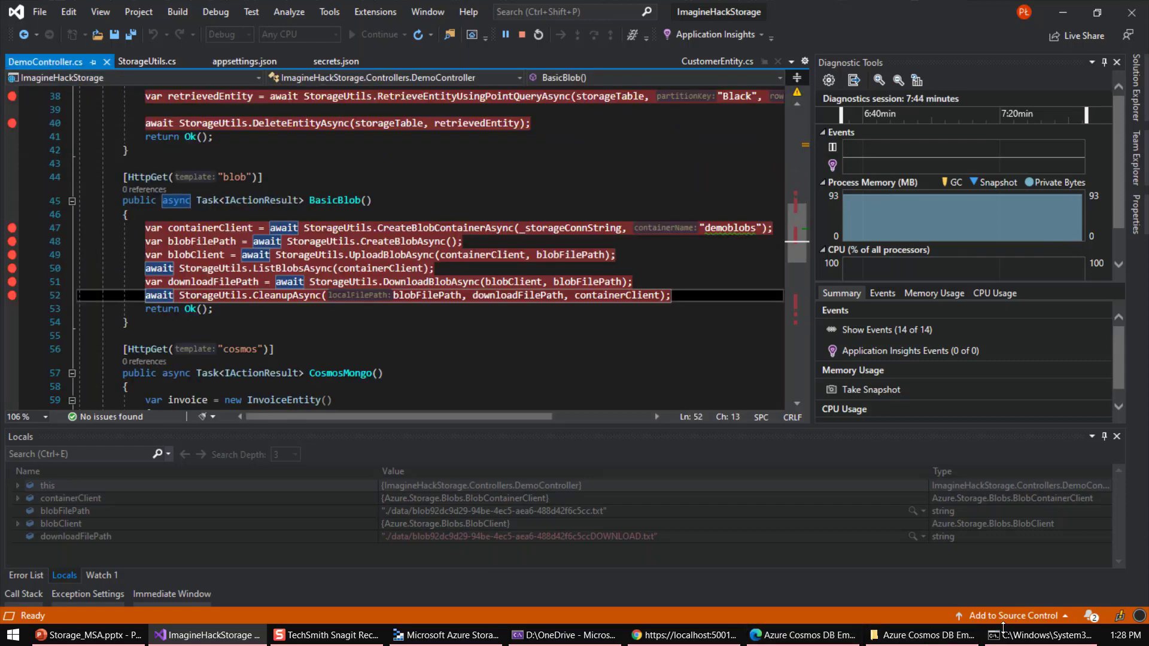
# Bring up the command prompt used to launch the emulator and close it
pyautogui.click(1021, 642)
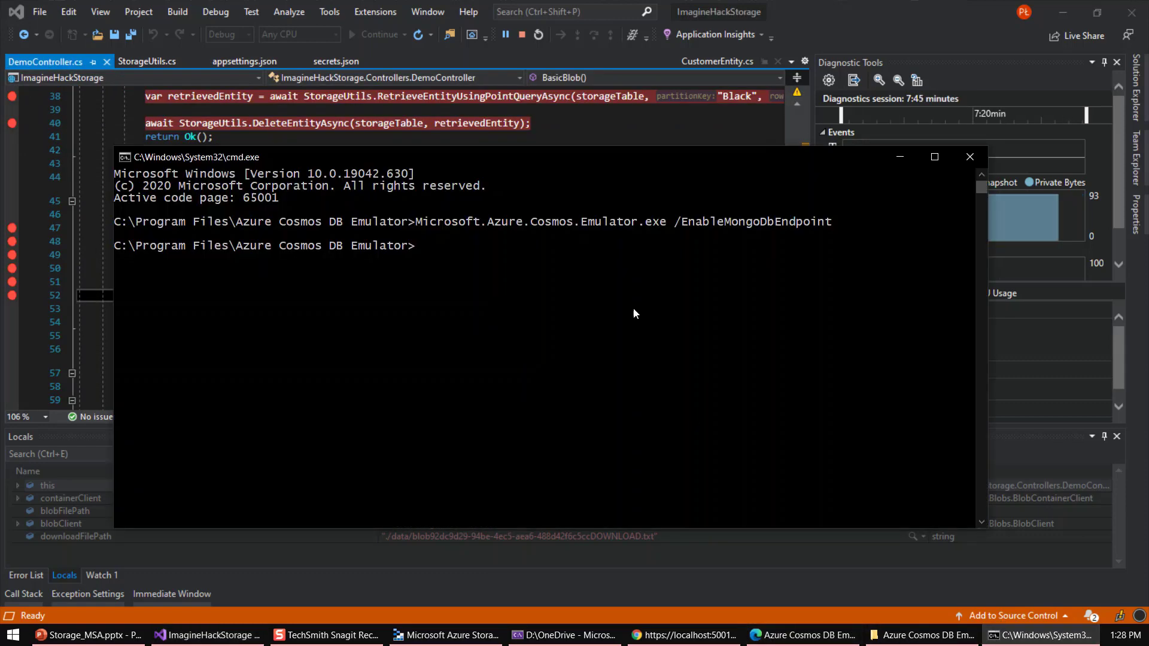
pyautogui.click(973, 160)
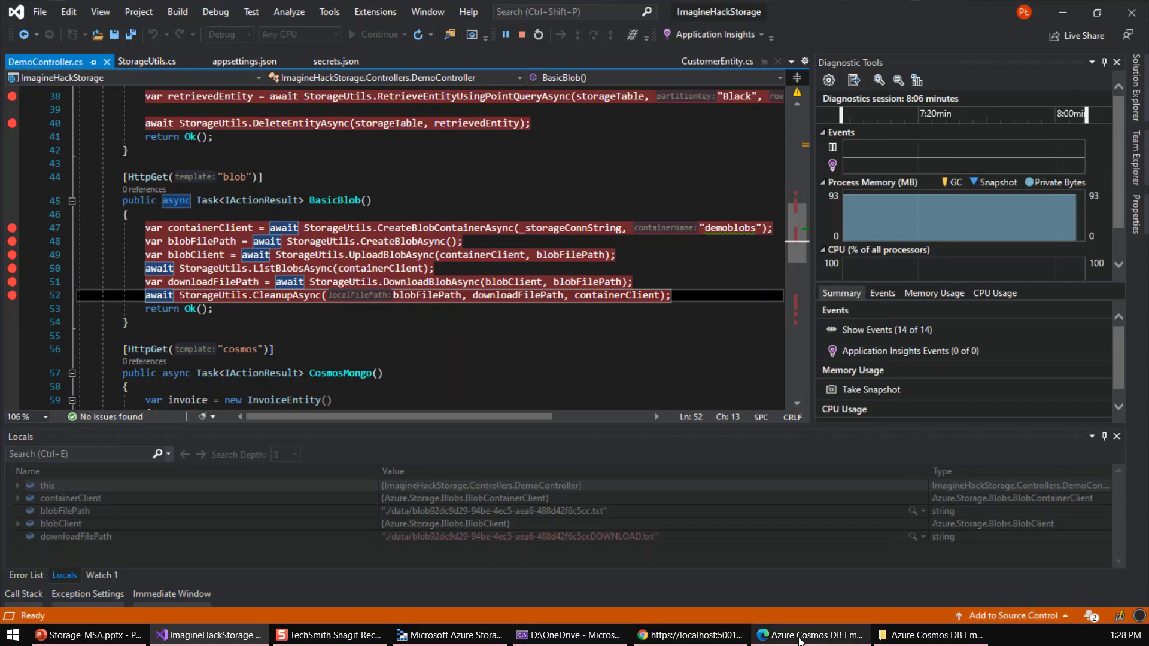
# Switch to Azure Storage Explorer and expand the localhost:8081 account under Cosmos DB Accounts
pyautogui.click(448, 637)
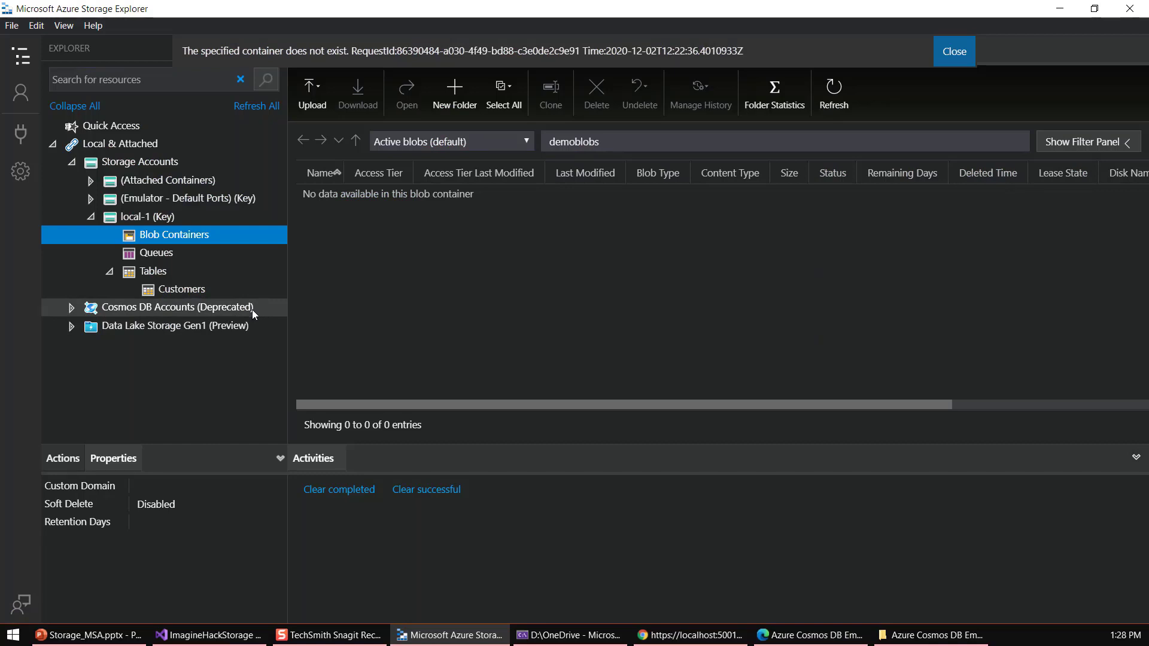
pyautogui.click(71, 309)
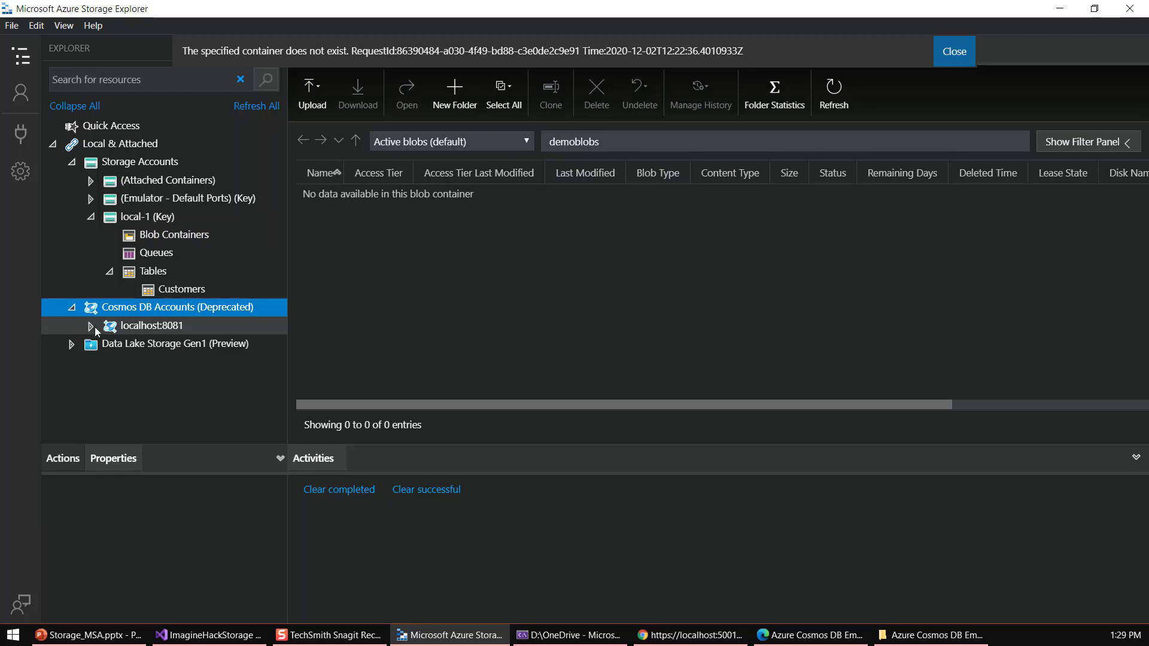
pyautogui.click(95, 327)
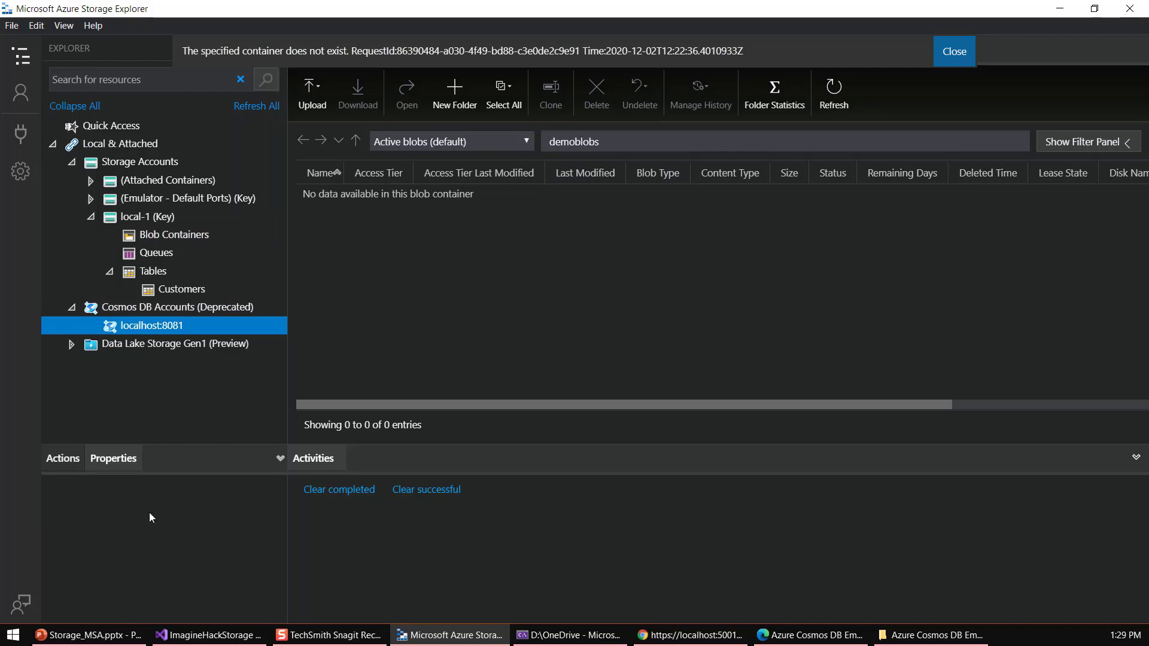
# Switch to Visual Studio and examine the CosmosMongo action in DemoController.cs
pyautogui.click(208, 636)
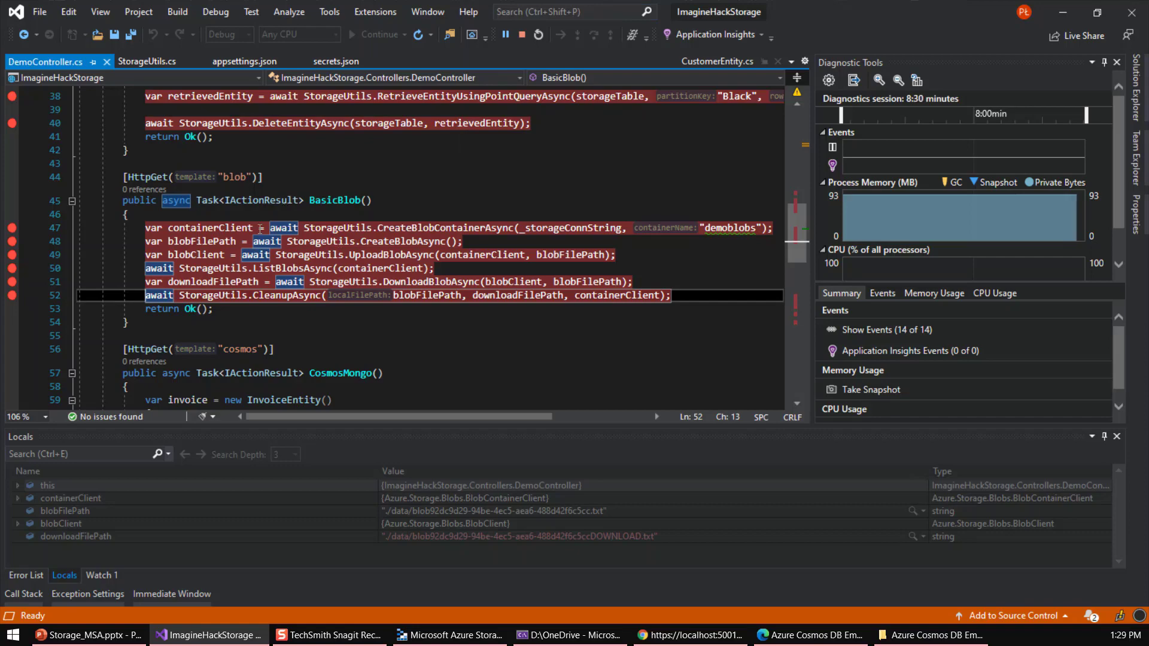
pyautogui.scroll(-10, 260, 228)
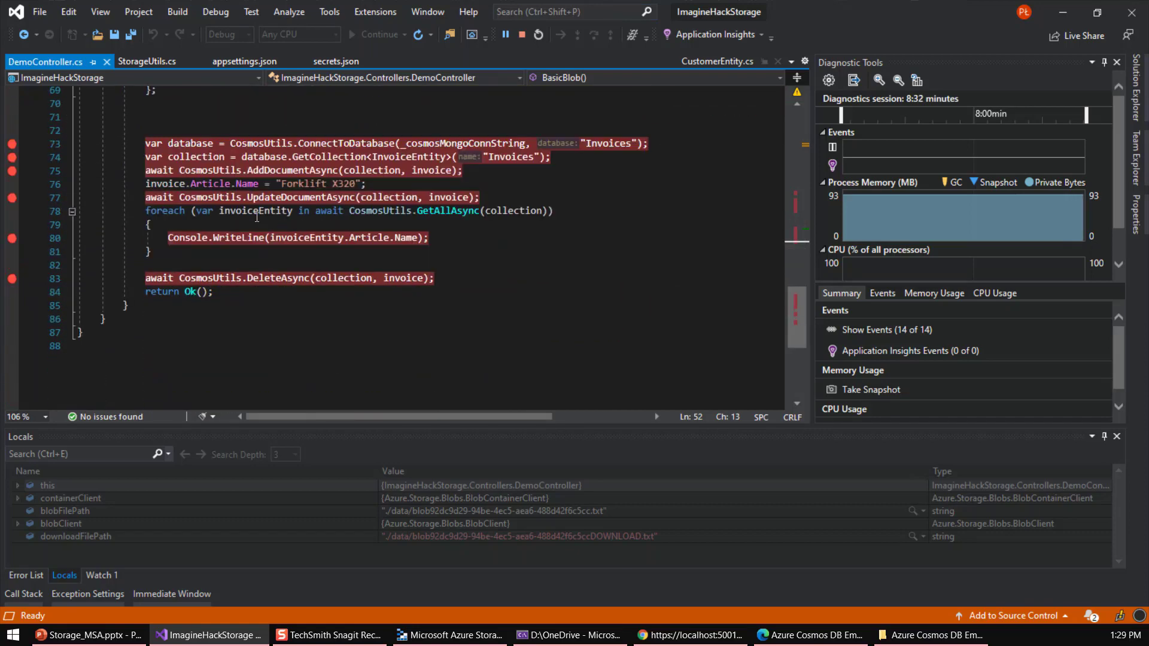
pyautogui.scroll(7, 256, 217)
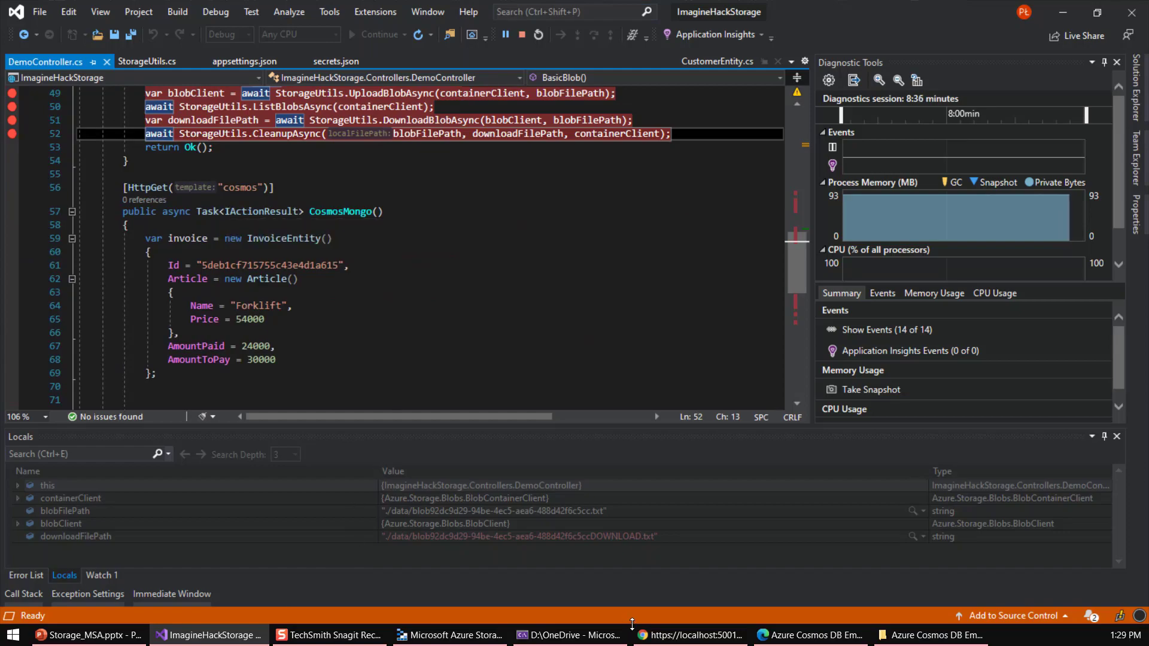
pyautogui.click(658, 634)
pyautogui.click(238, 45)
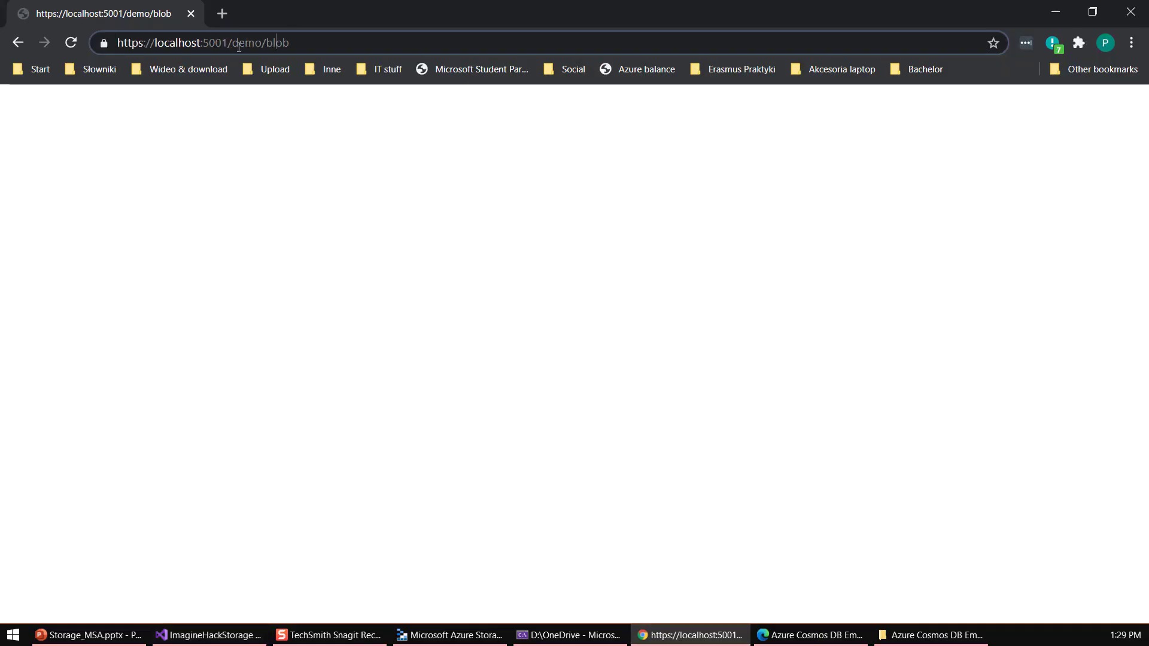
pyautogui.doubleClick(277, 42)
pyautogui.write('cosmos')
pyautogui.press('Return')
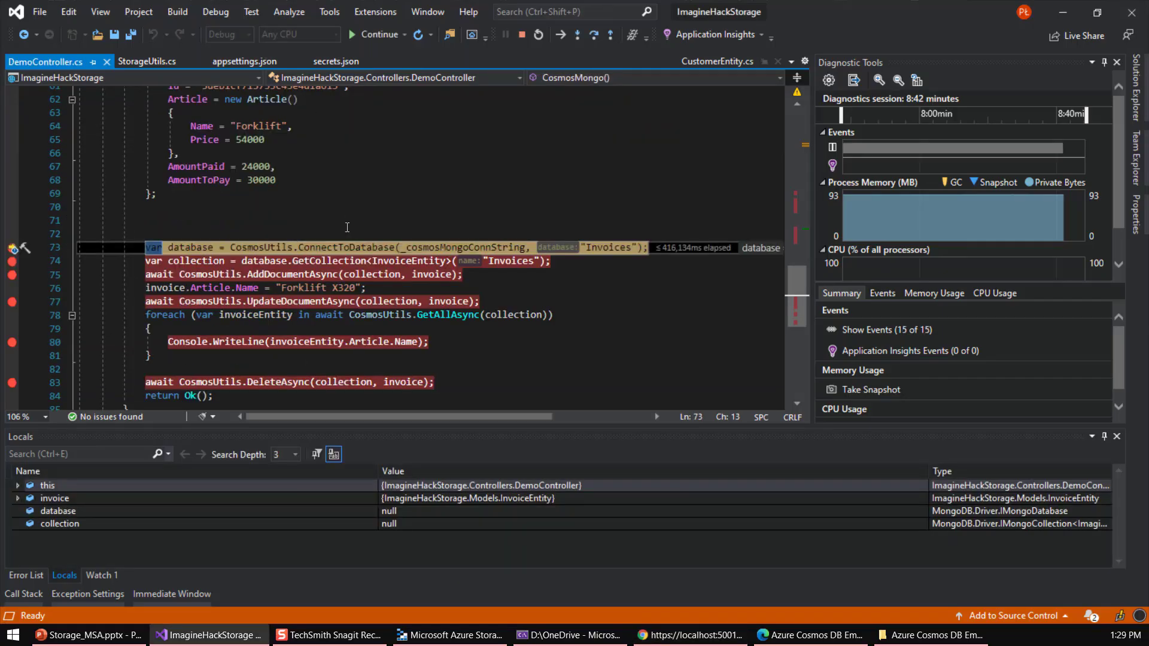
# Review the invoice and database connection code, and open the CosmosUtils class definition to examine ConnectToDatabase
pyautogui.scroll(2, 358, 245)
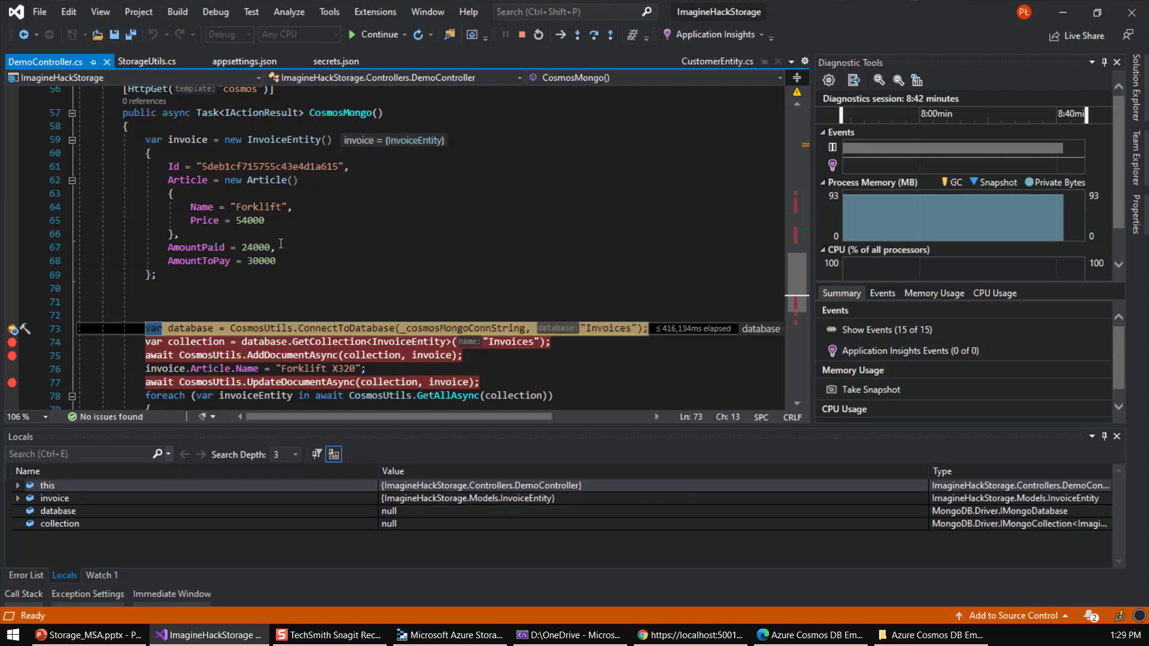
pyautogui.scroll(-1, 277, 241)
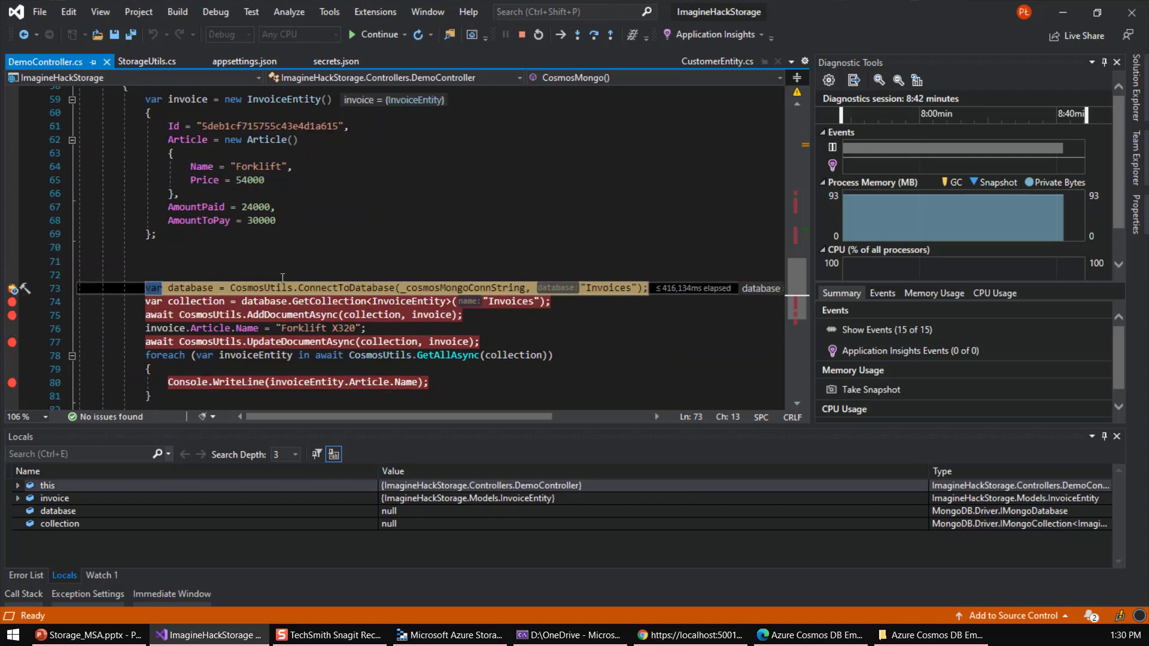
pyautogui.moveTo(426, 294)
pyautogui.click(258, 288)
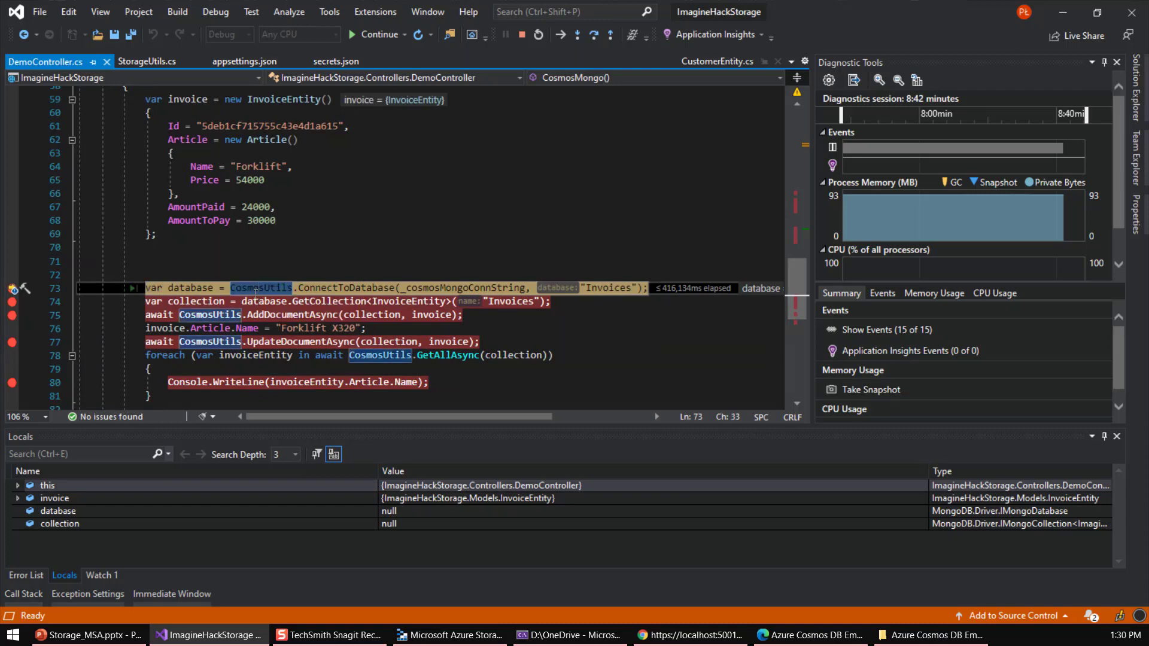
pyautogui.press('F12')
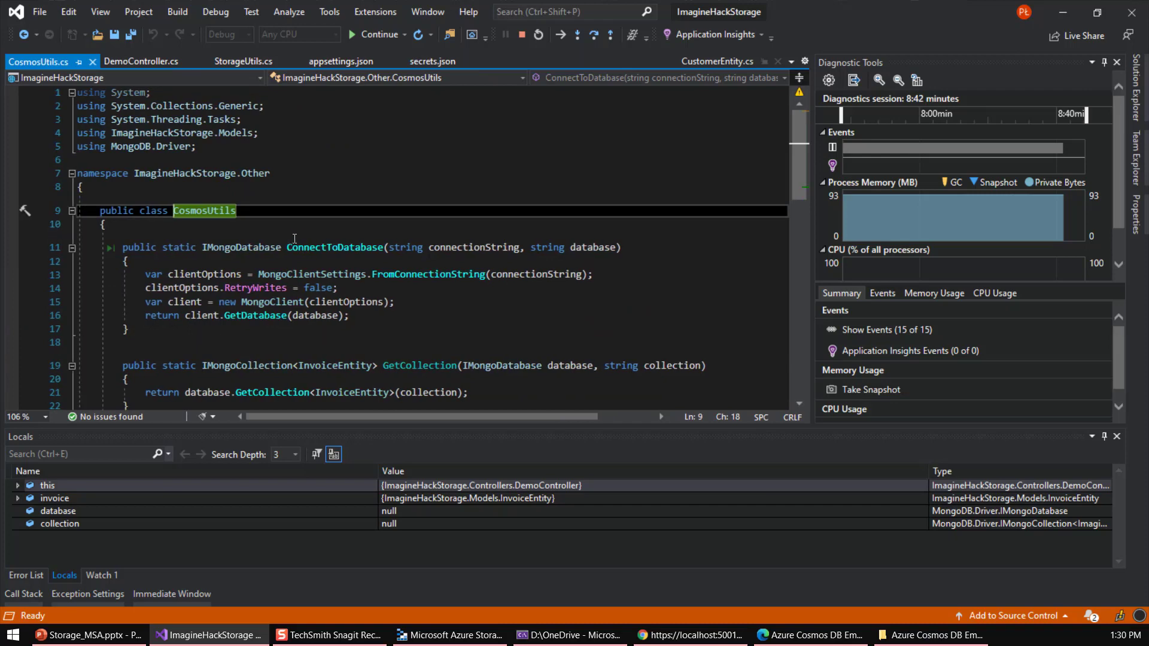
pyautogui.scroll(-1, 300, 244)
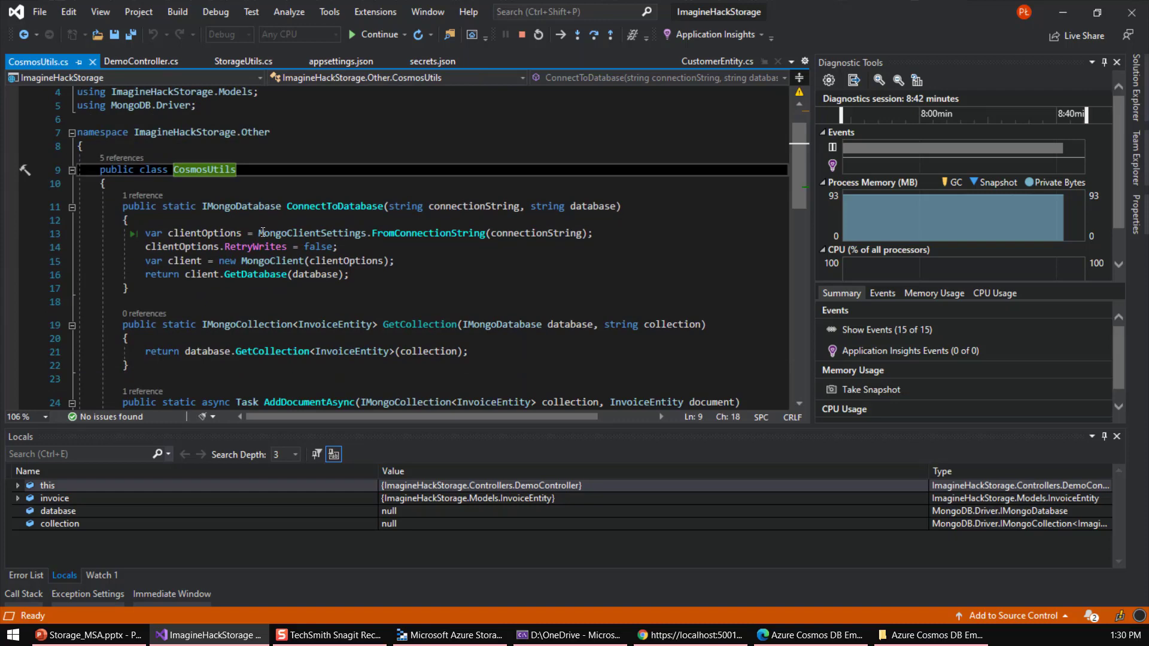
# Examine the MongoDB.Driver import and the client setup code inside ConnectToDatabase in CosmosUtils.cs
pyautogui.scroll(1, 262, 231)
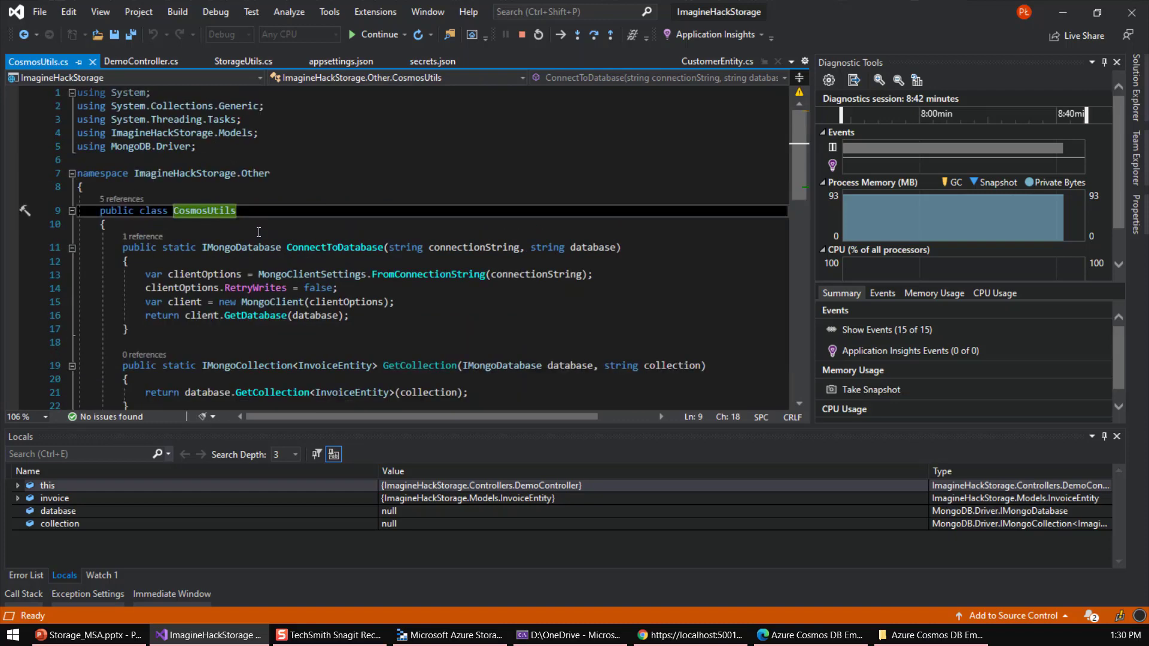
pyautogui.moveTo(207, 146); pyautogui.dragTo(76, 146)
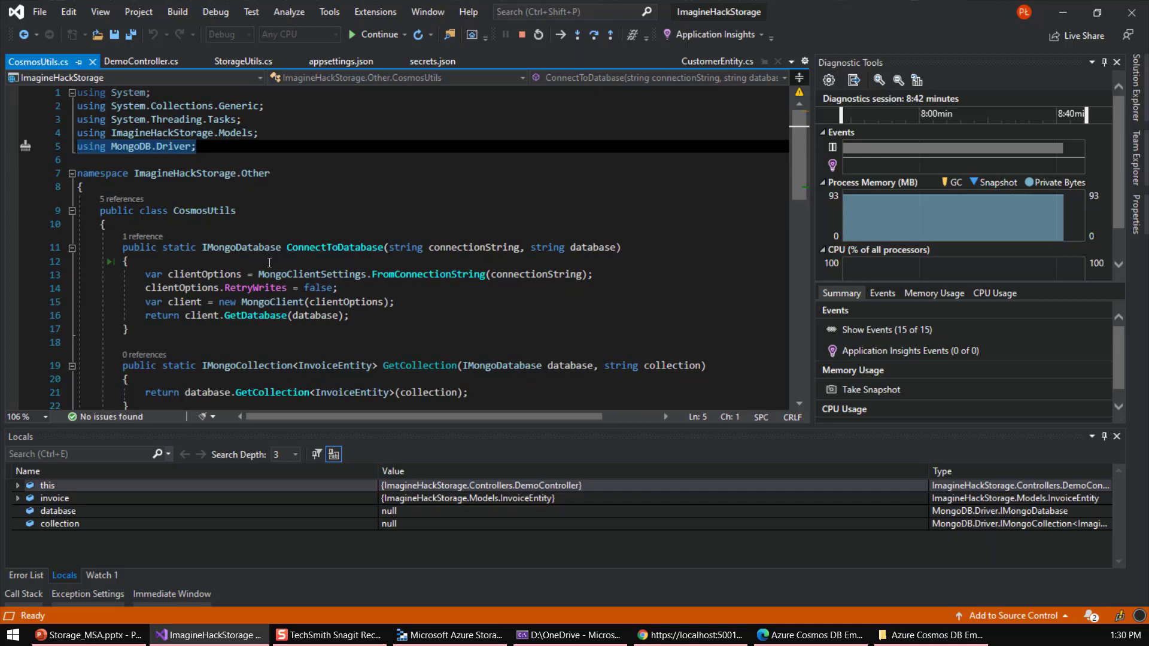
pyautogui.moveTo(350, 315); pyautogui.dragTo(77, 274)
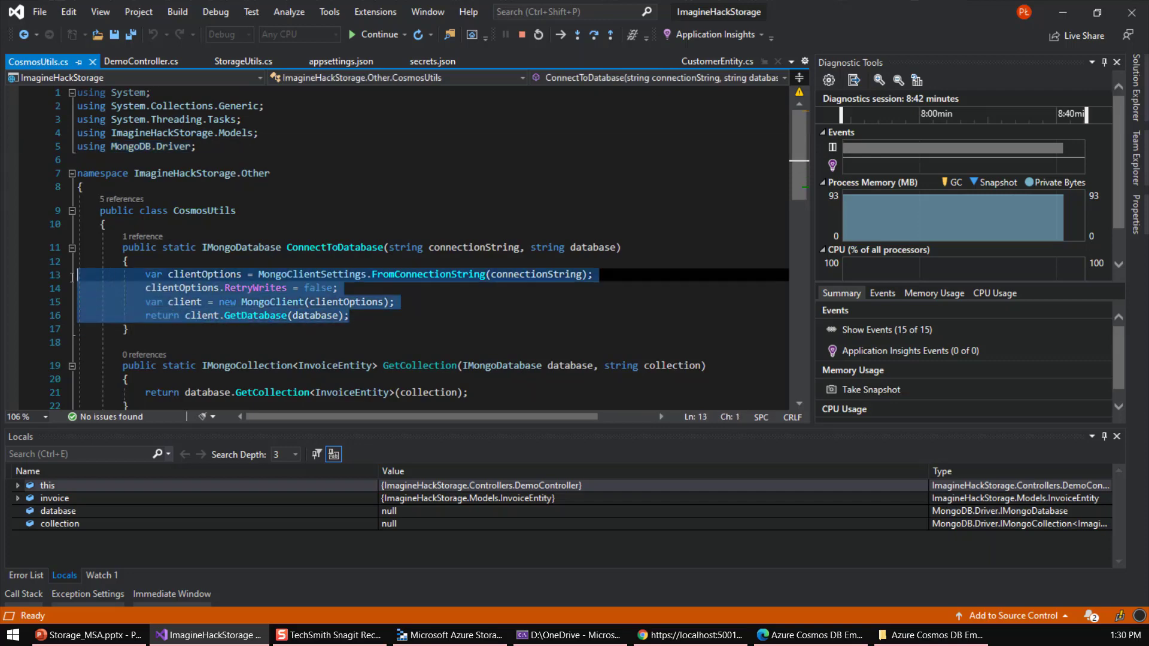
pyautogui.scroll(-3, 203, 295)
pyautogui.scroll(1, 293, 221)
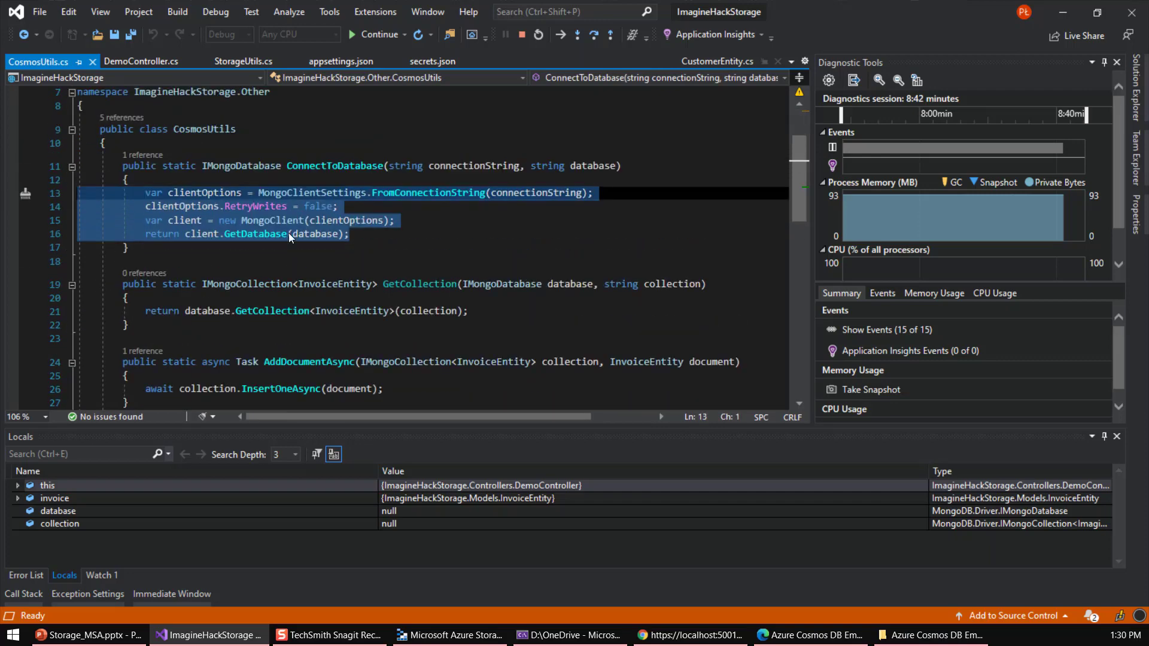
pyautogui.click(286, 220)
pyautogui.hotkey('ctrl', 'F10')
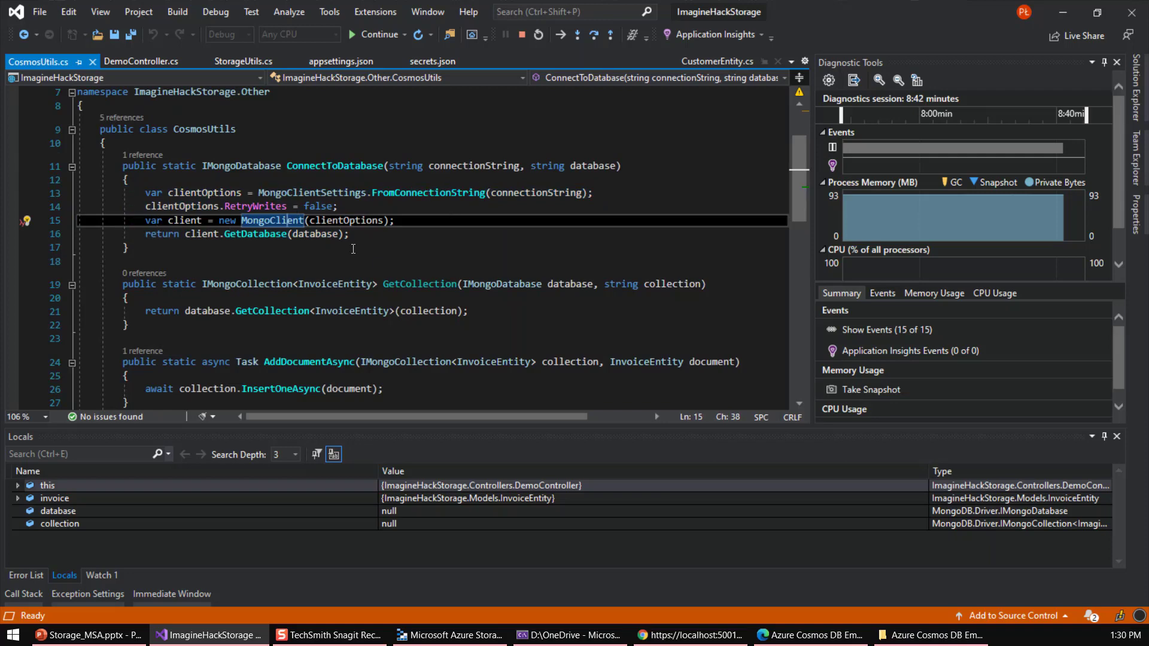
# Review the add, update, get-all and delete document methods in CosmosUtils, and close CosmosUtils.cs to return to DemoController.cs
pyautogui.scroll(-4, 304, 233)
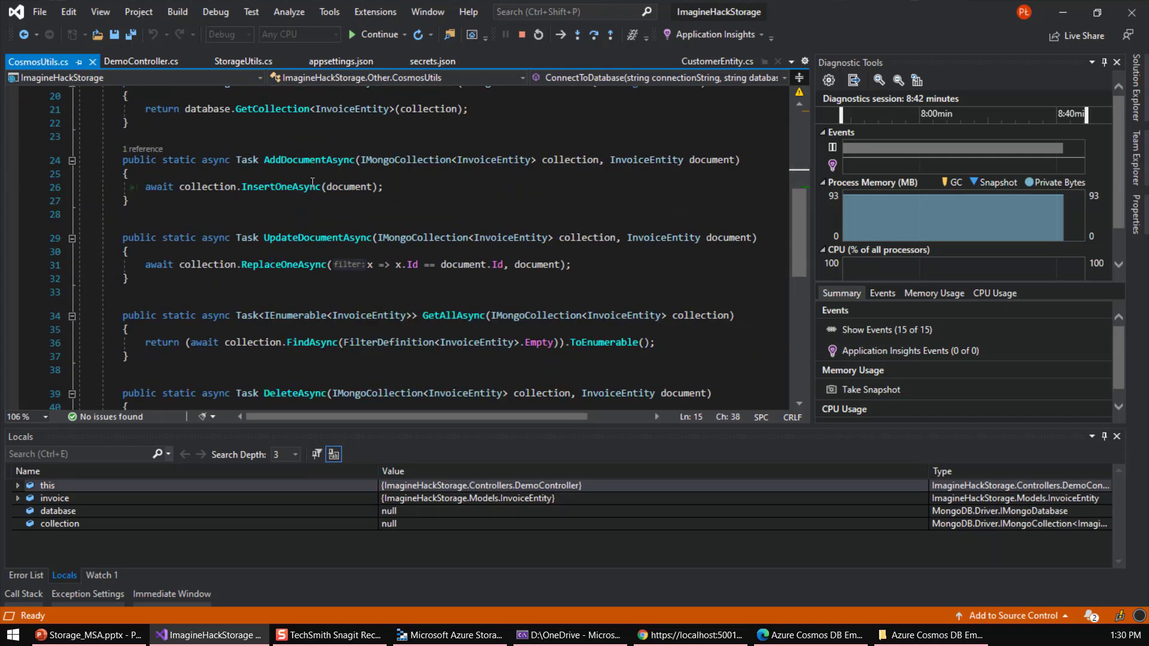
pyautogui.scroll(-3, 295, 245)
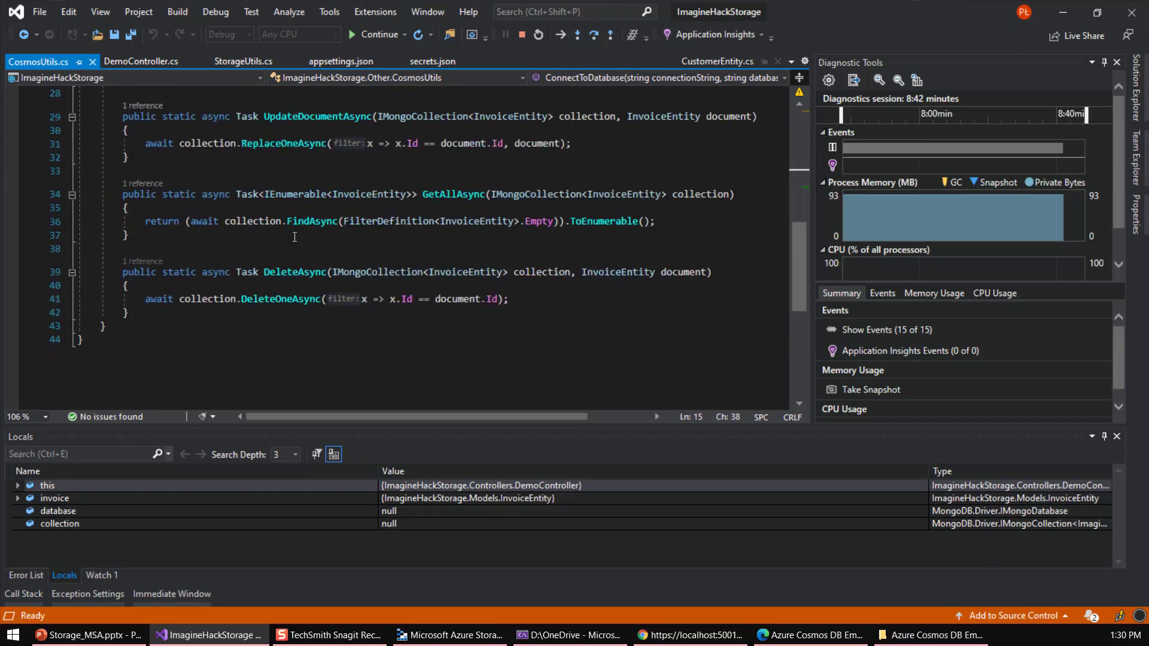
pyautogui.scroll(7, 296, 244)
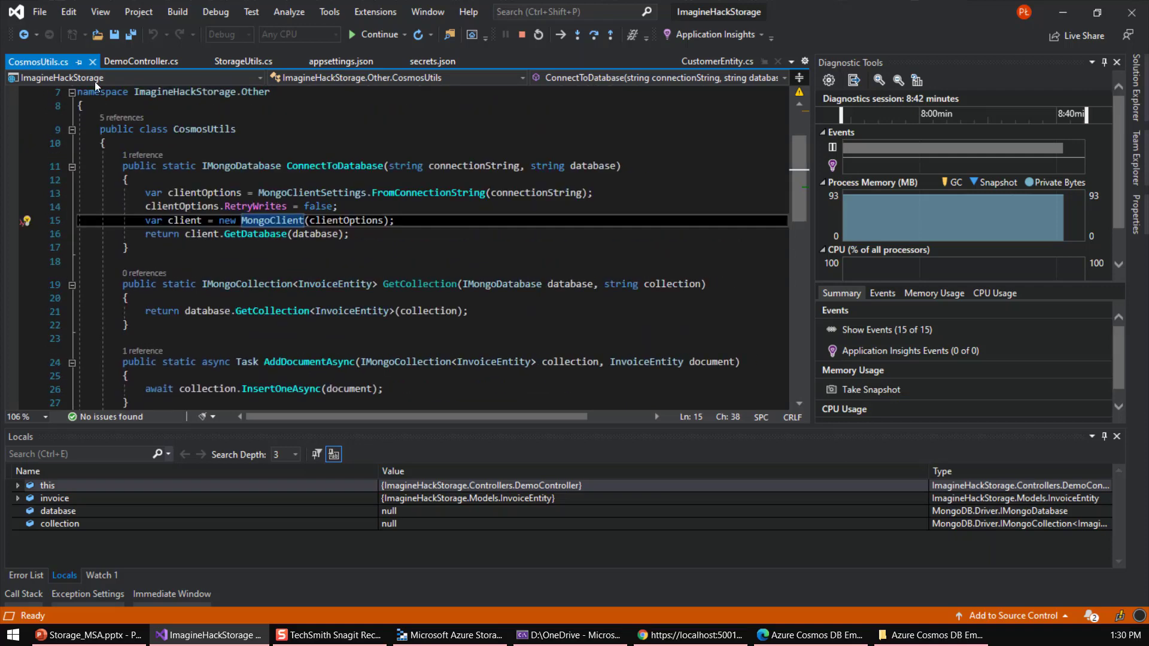
pyautogui.hotkey('shift', 'F11')
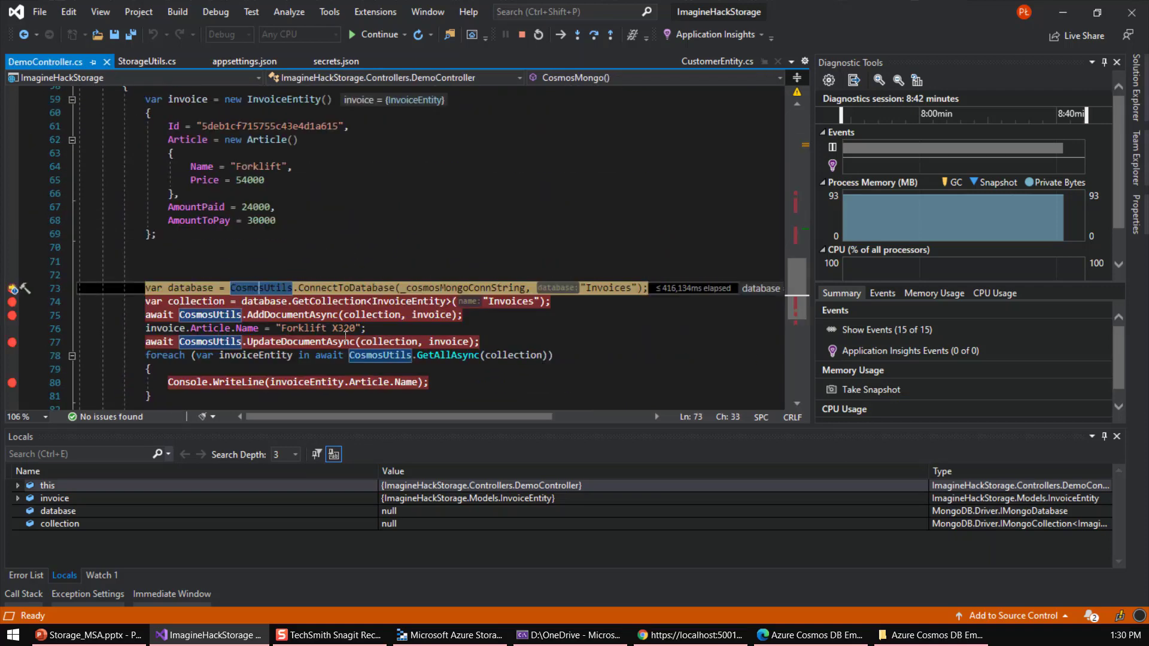
# Continue debugging past ConnectToDatabase to the GetCollection breakpoint, and switch to Azure Storage Explorer to refresh the localhost:8081 account
pyautogui.click(360, 36)
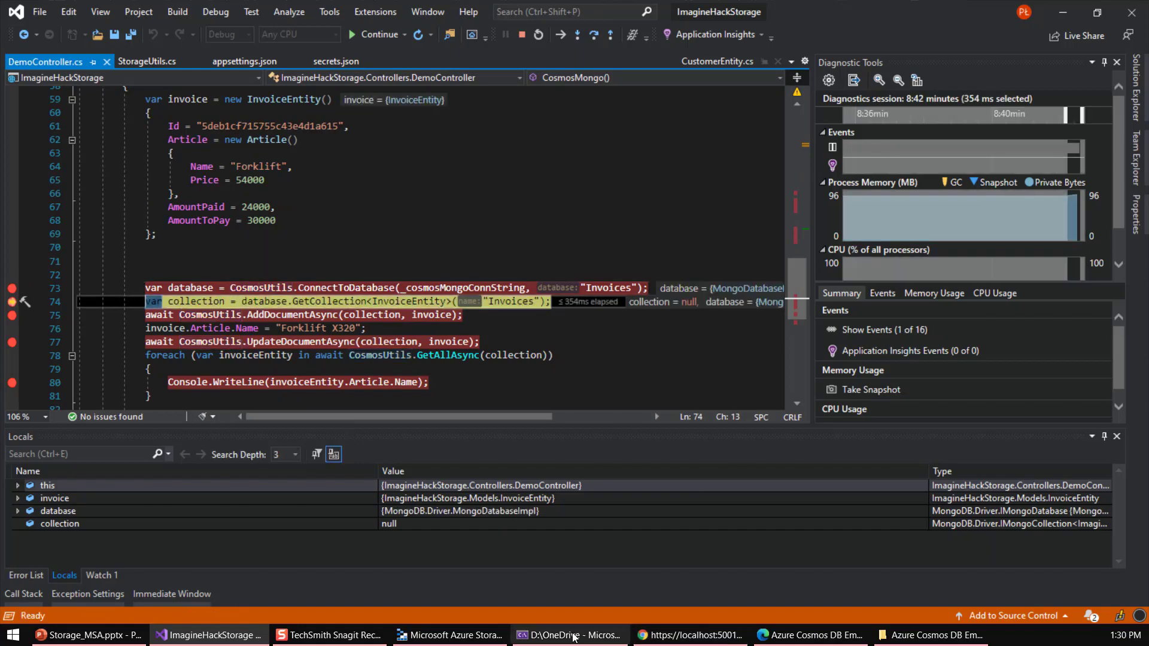
pyautogui.click(448, 635)
pyautogui.rightClick(180, 328)
pyautogui.click(221, 404)
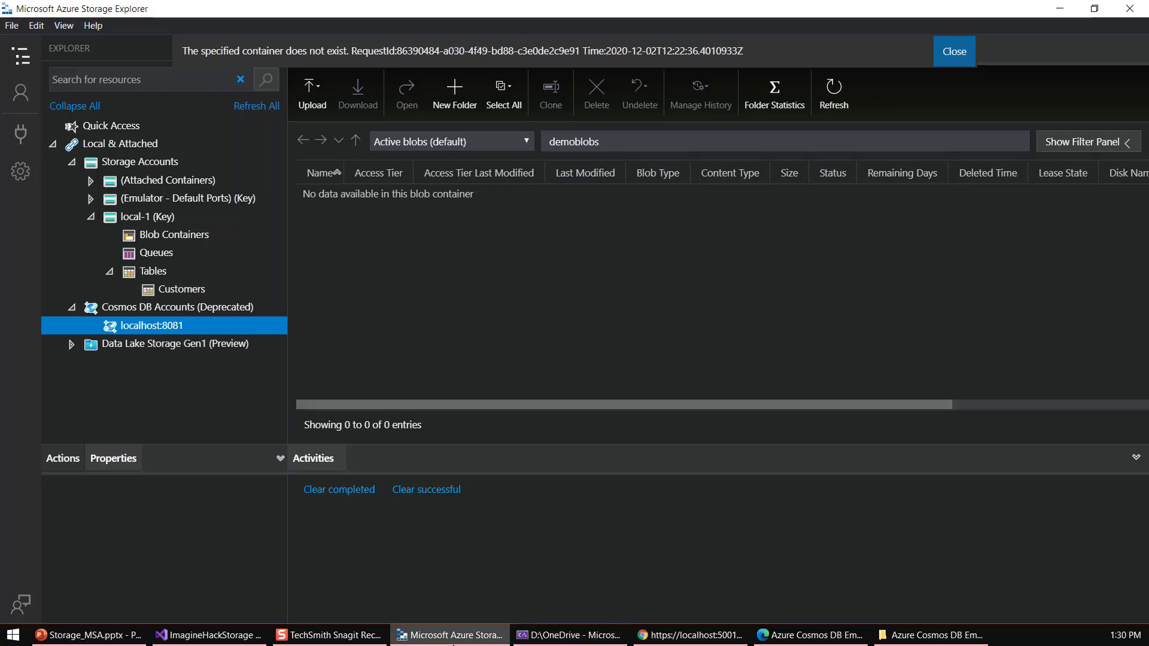
# Switch to Visual Studio, continue to the AddDocumentAsync breakpoint, and refresh localhost:8081 again in Azure Storage Explorer
pyautogui.click(210, 635)
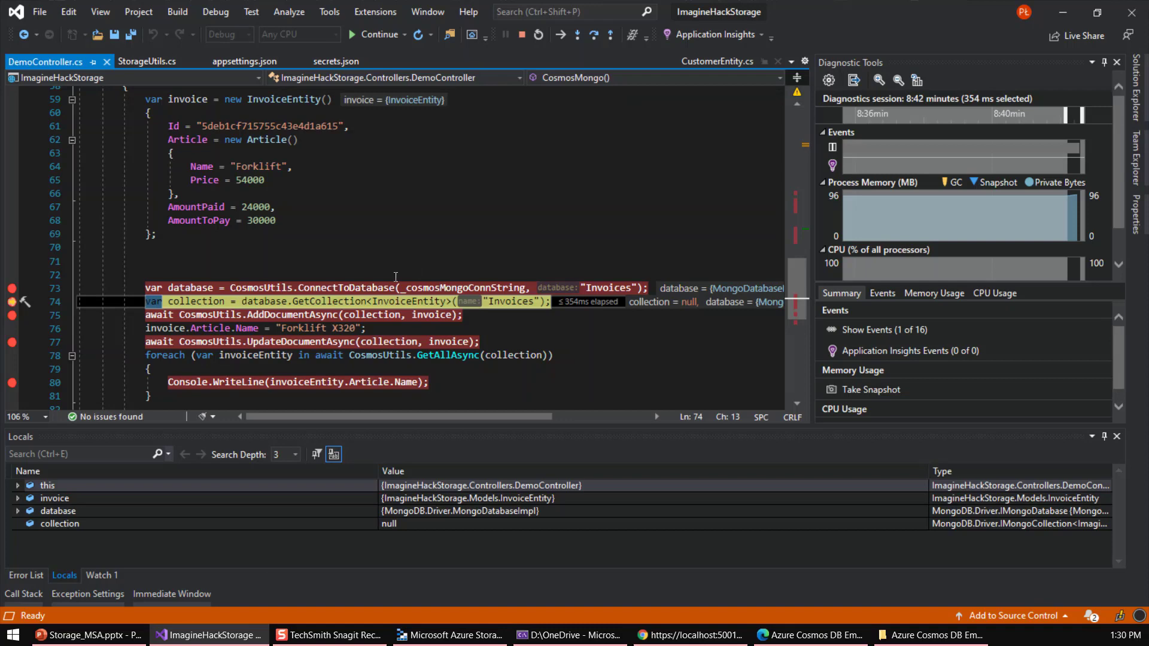
pyautogui.click(376, 34)
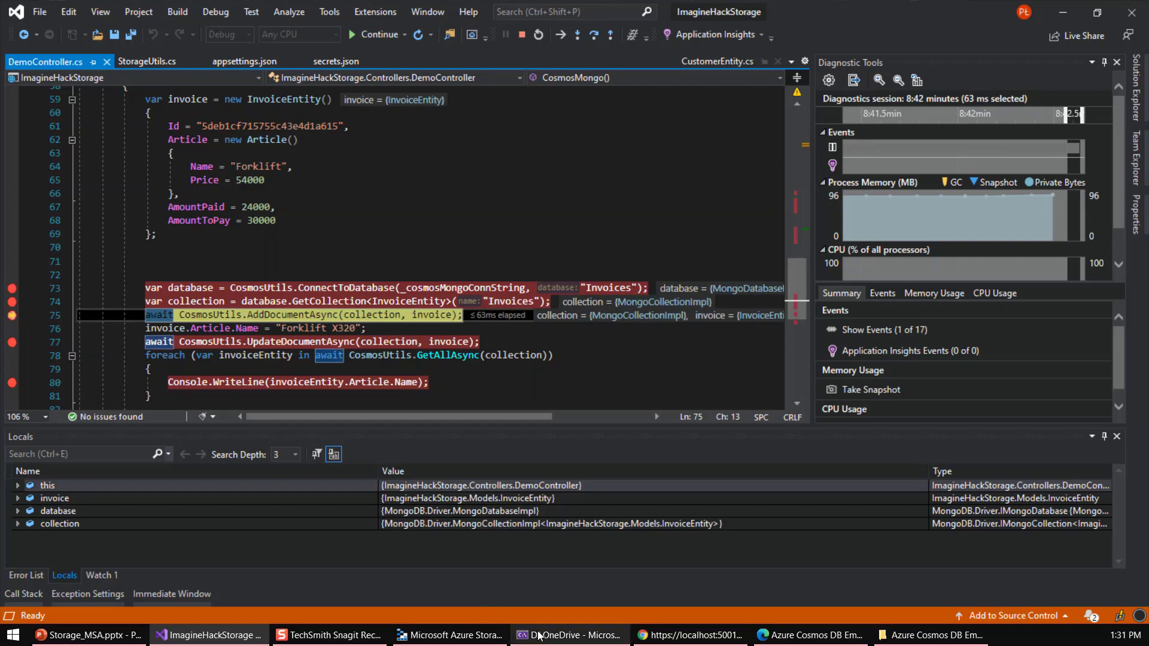
pyautogui.click(450, 635)
pyautogui.rightClick(204, 328)
pyautogui.click(202, 400)
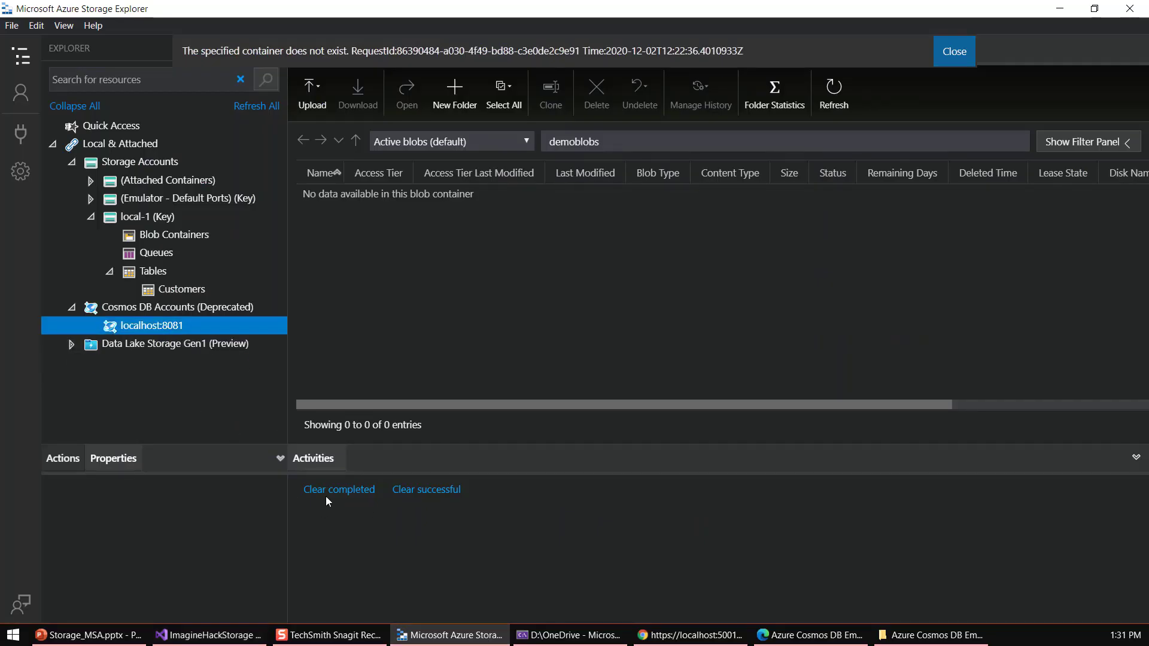
# Switch to Visual Studio and continue execution past AddDocumentAsync to the UpdateDocumentAsync breakpoint
pyautogui.click(209, 635)
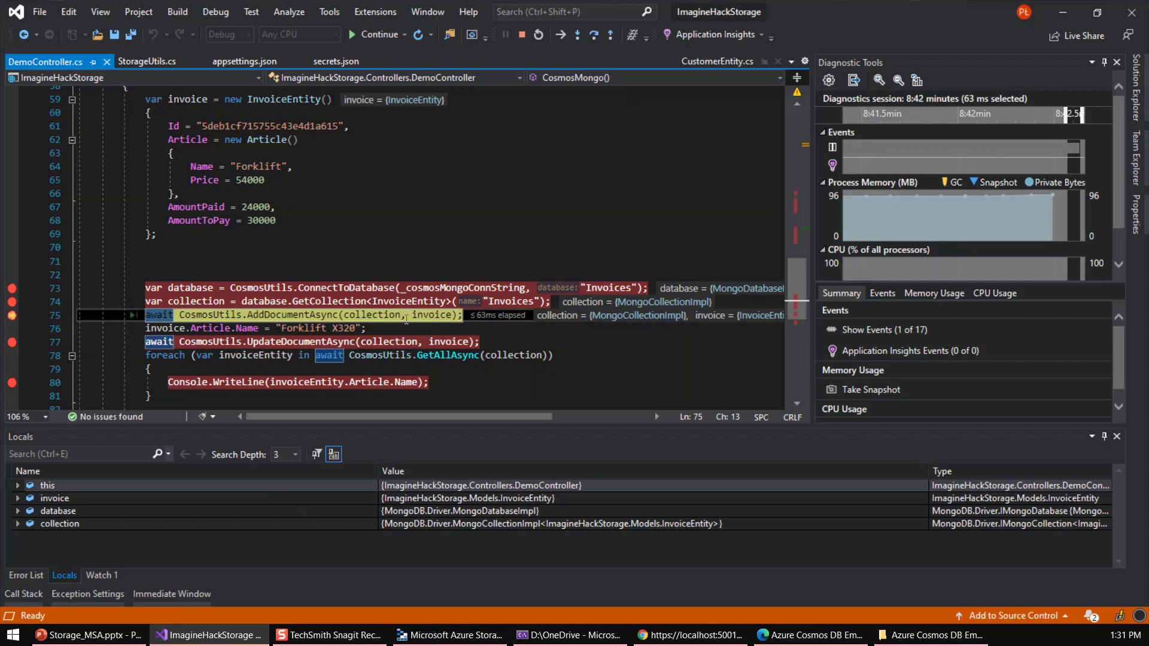
pyautogui.moveTo(443, 315)
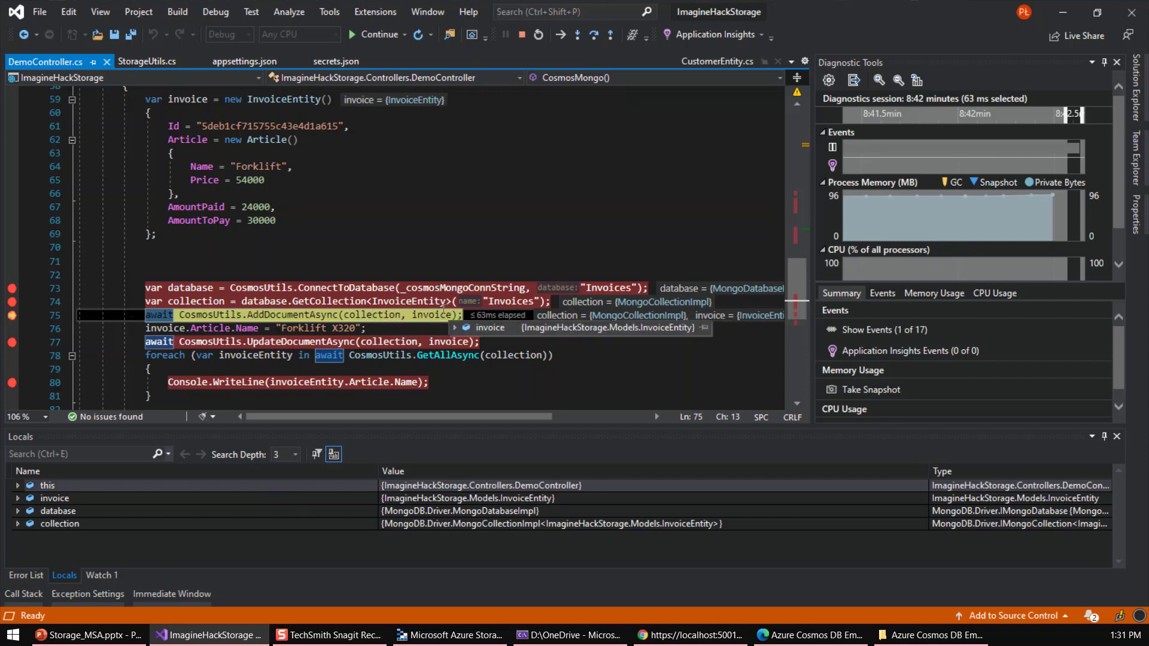
pyautogui.click(374, 40)
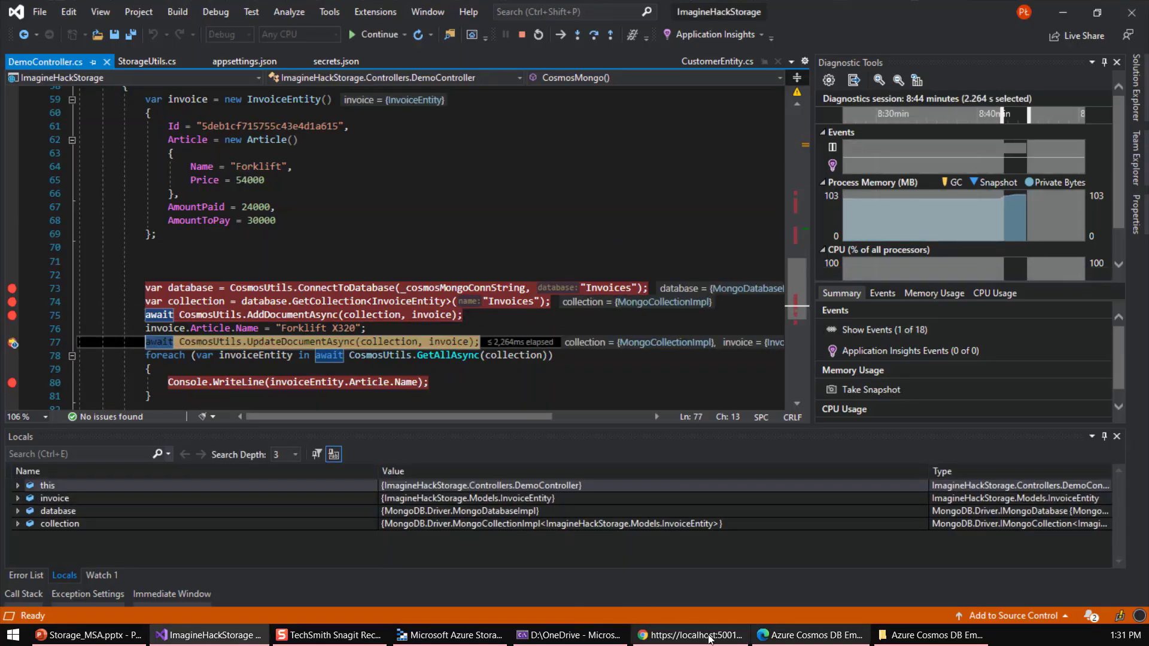
# Switch to Azure Storage Explorer, refresh localhost:8081, and open the stored document in the Invoices collection of the Invoices database
pyautogui.click(406, 639)
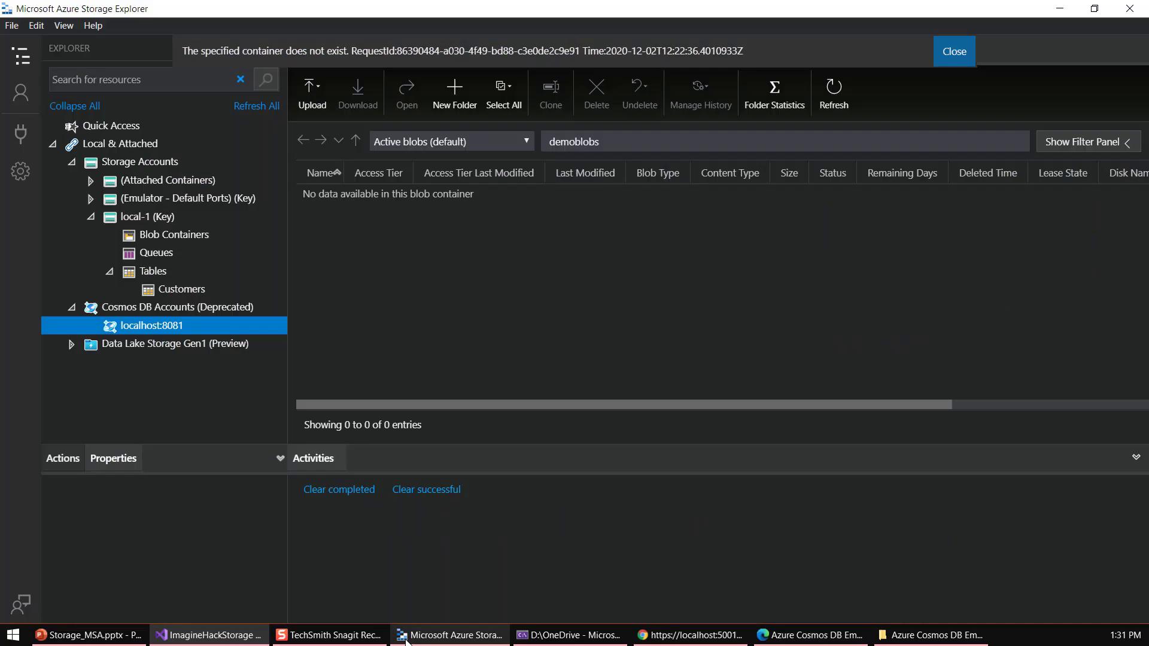
pyautogui.rightClick(150, 330)
pyautogui.press('Escape')
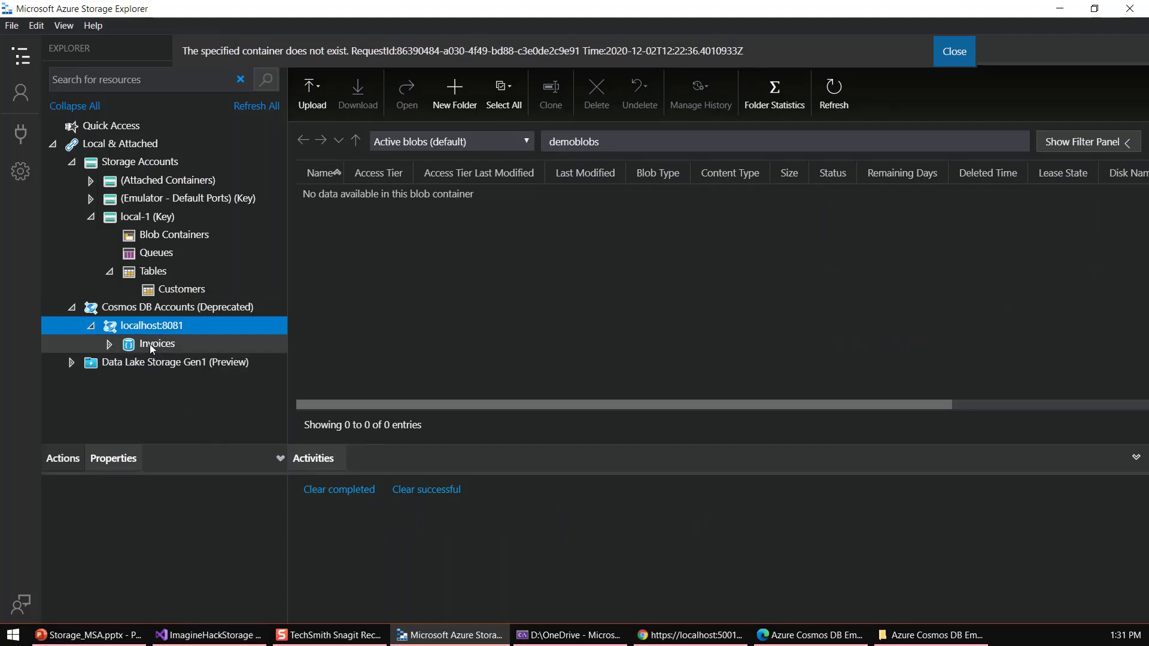
pyautogui.click(110, 344)
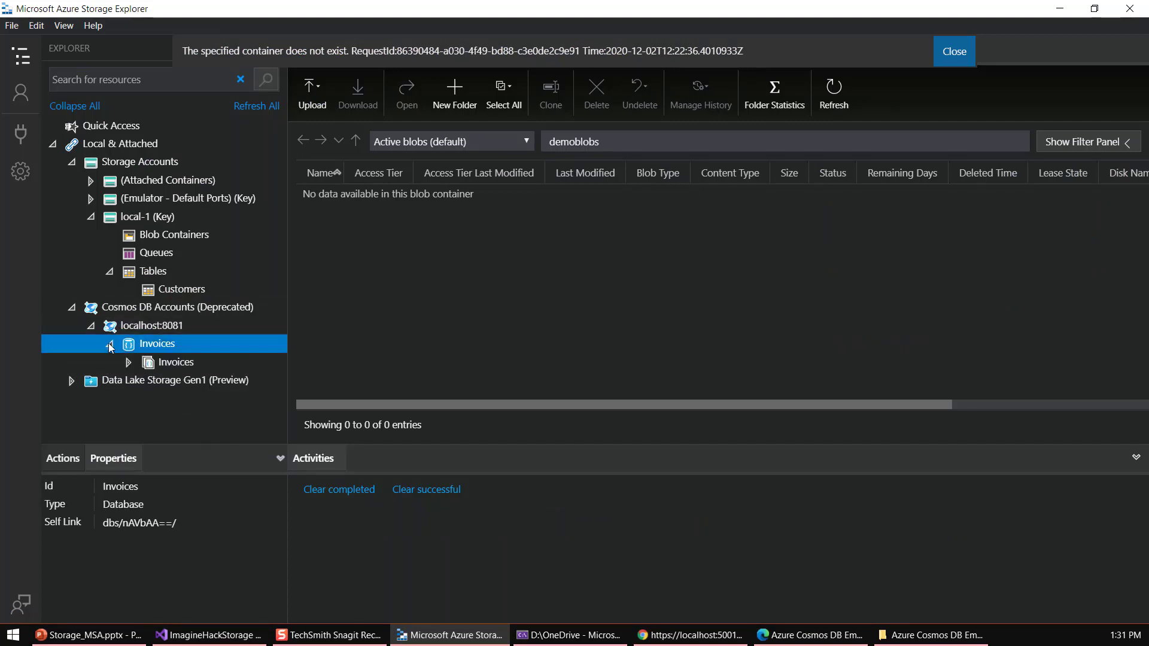
pyautogui.click(160, 364)
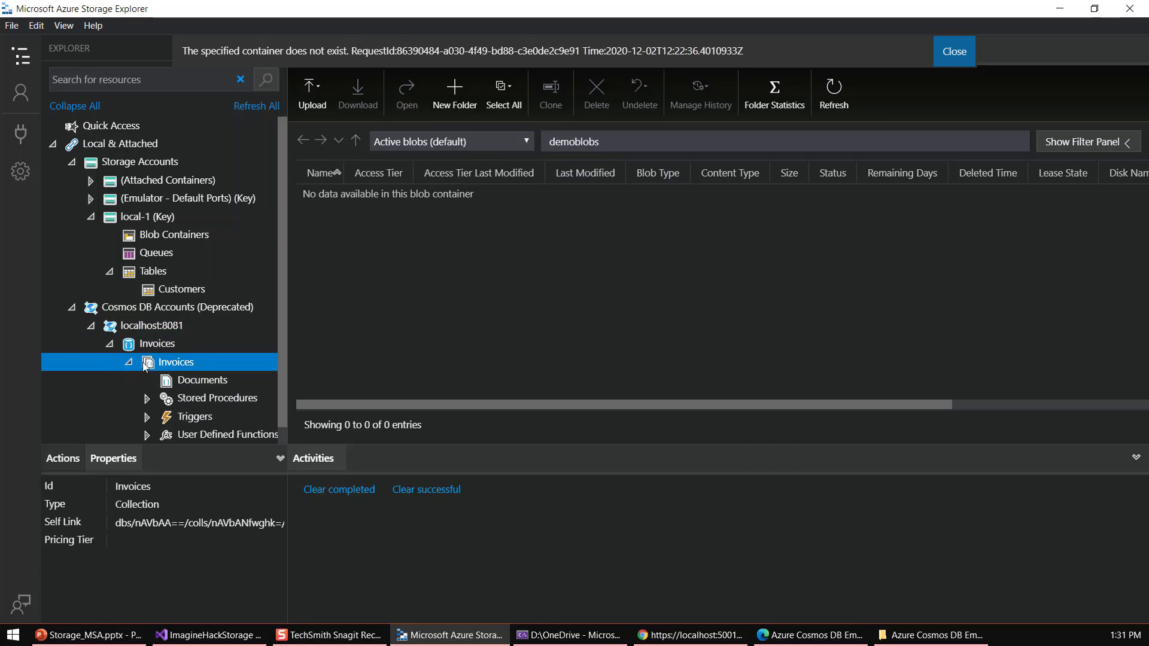
pyautogui.click(183, 383)
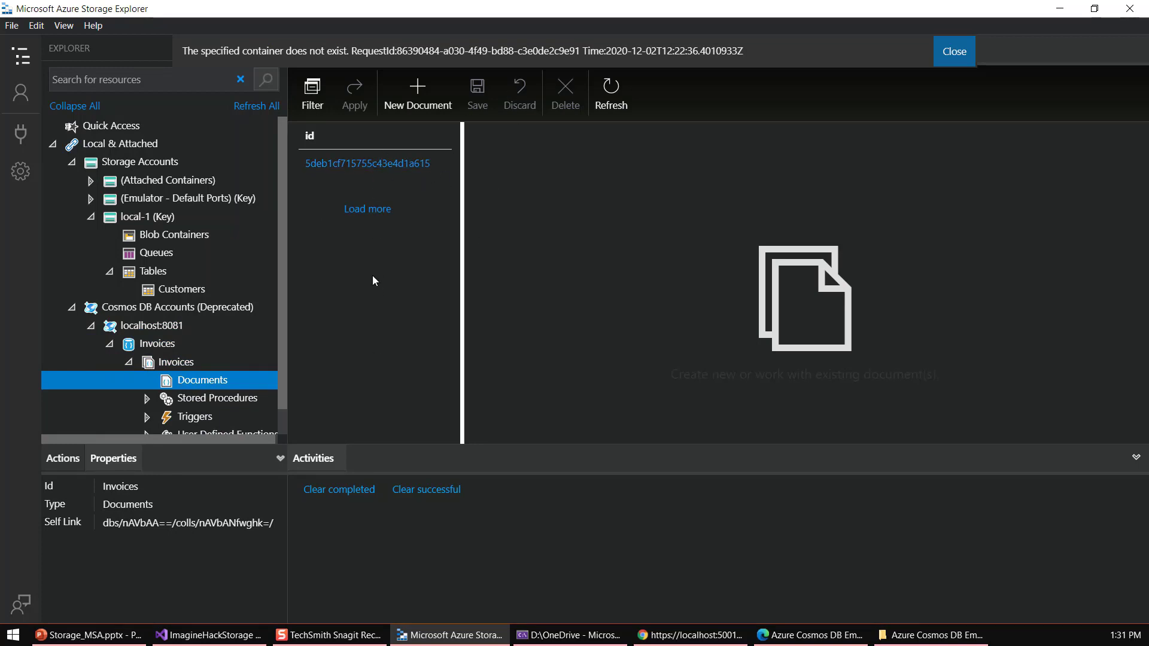
pyautogui.click(353, 164)
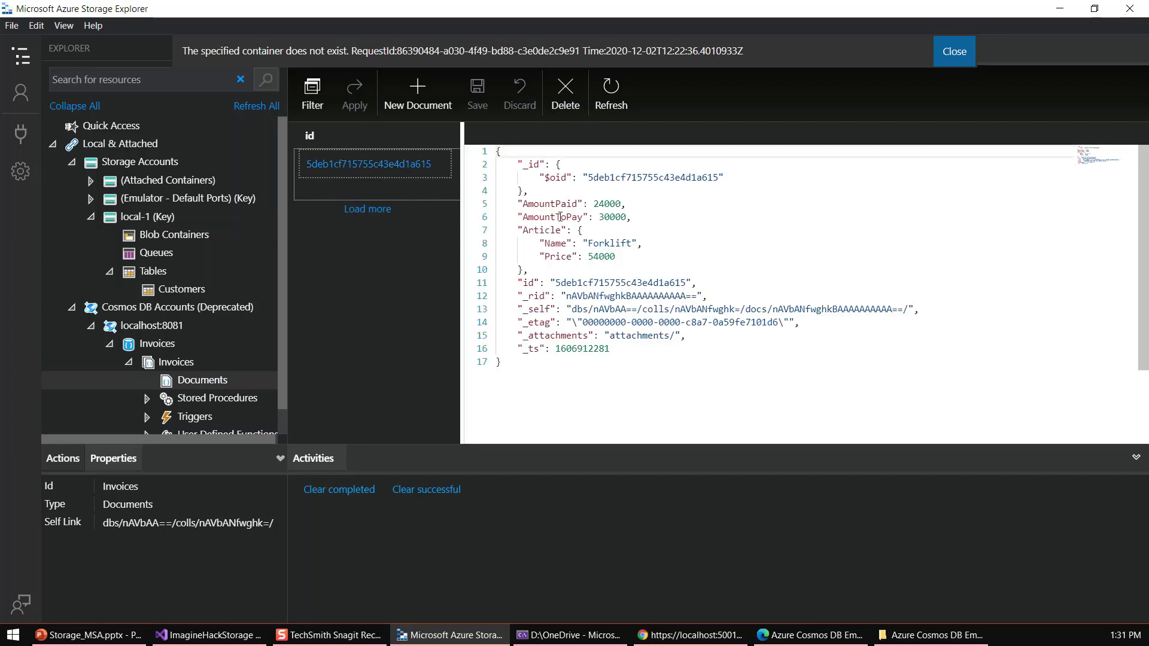
# Examine the invoice document's _id, generated metadata fields, AmountPaid and AmountToPay values, and nested Article object
pyautogui.moveTo(537, 191); pyautogui.dragTo(519, 164)
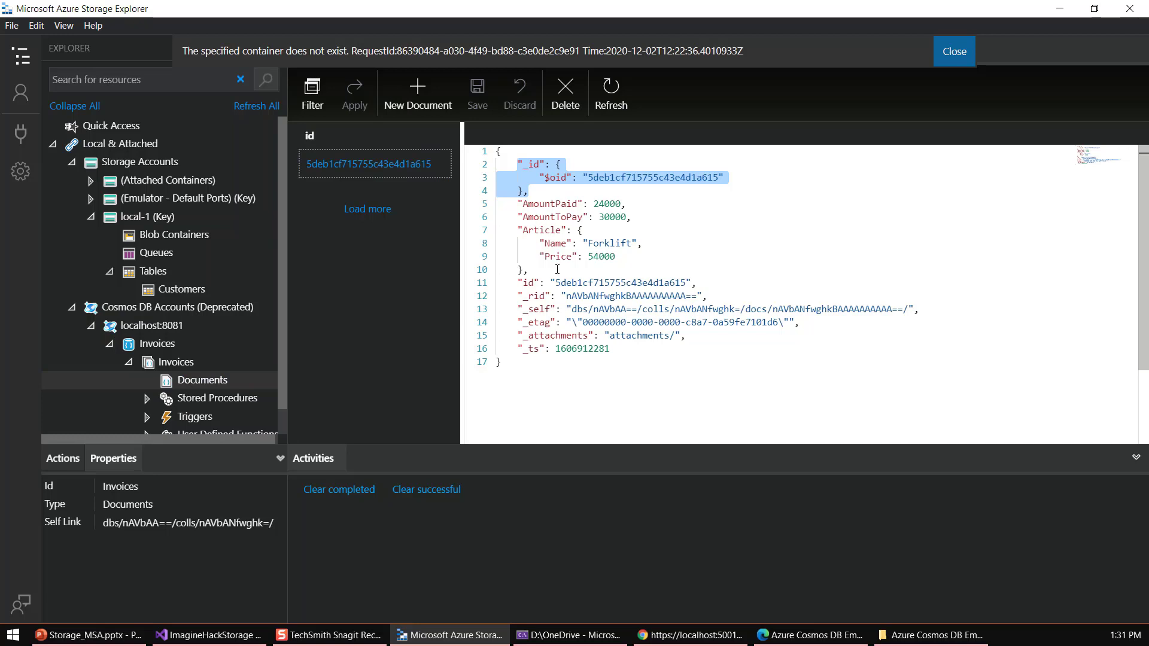
pyautogui.moveTo(626, 354); pyautogui.dragTo(483, 297)
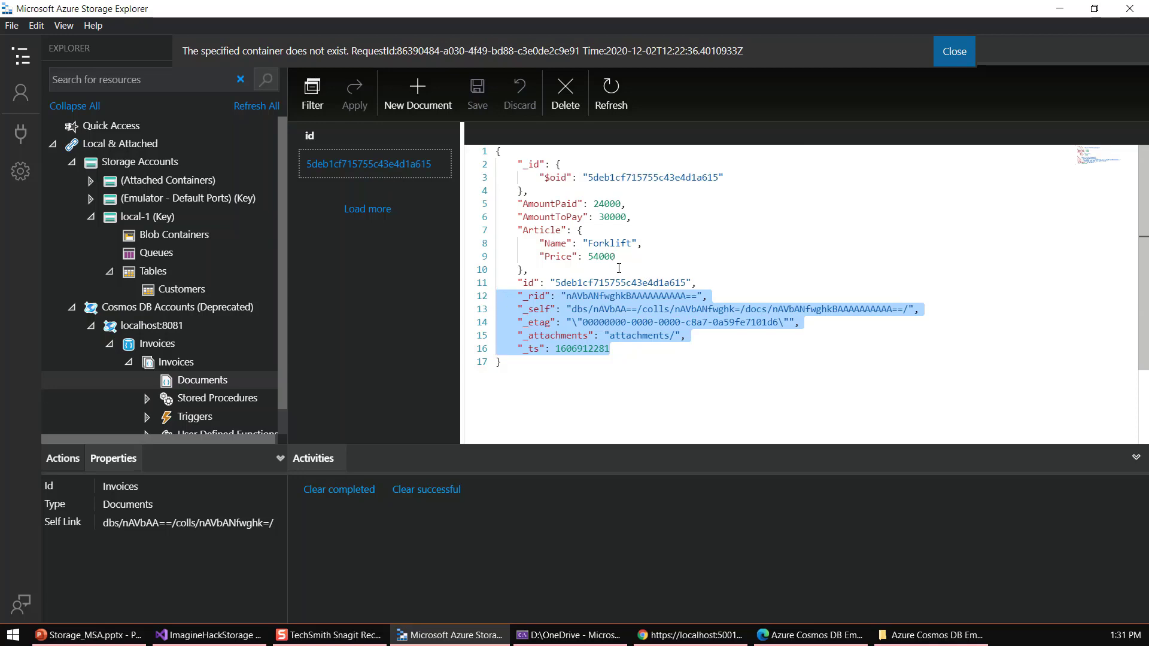
pyautogui.moveTo(517, 203); pyautogui.dragTo(632, 216)
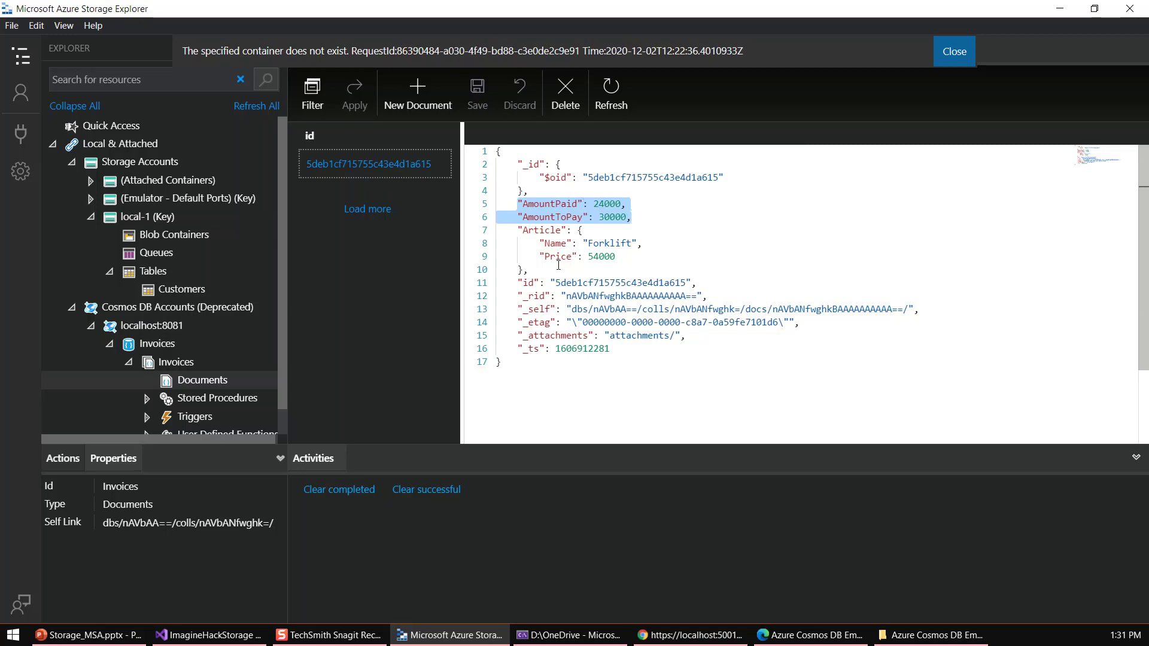
pyautogui.moveTo(537, 270); pyautogui.dragTo(488, 232)
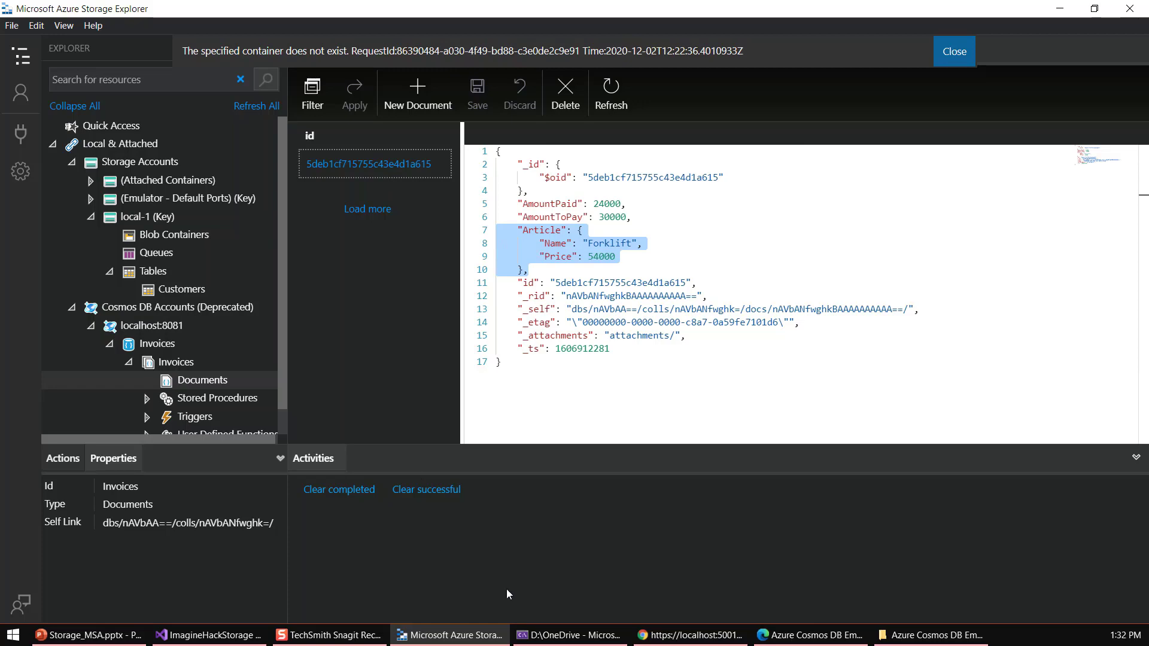
# Compare the article name assignment in Visual Studio with the stored document, and continue past UpdateDocumentAsync to the Console.WriteLine breakpoint
pyautogui.click(216, 635)
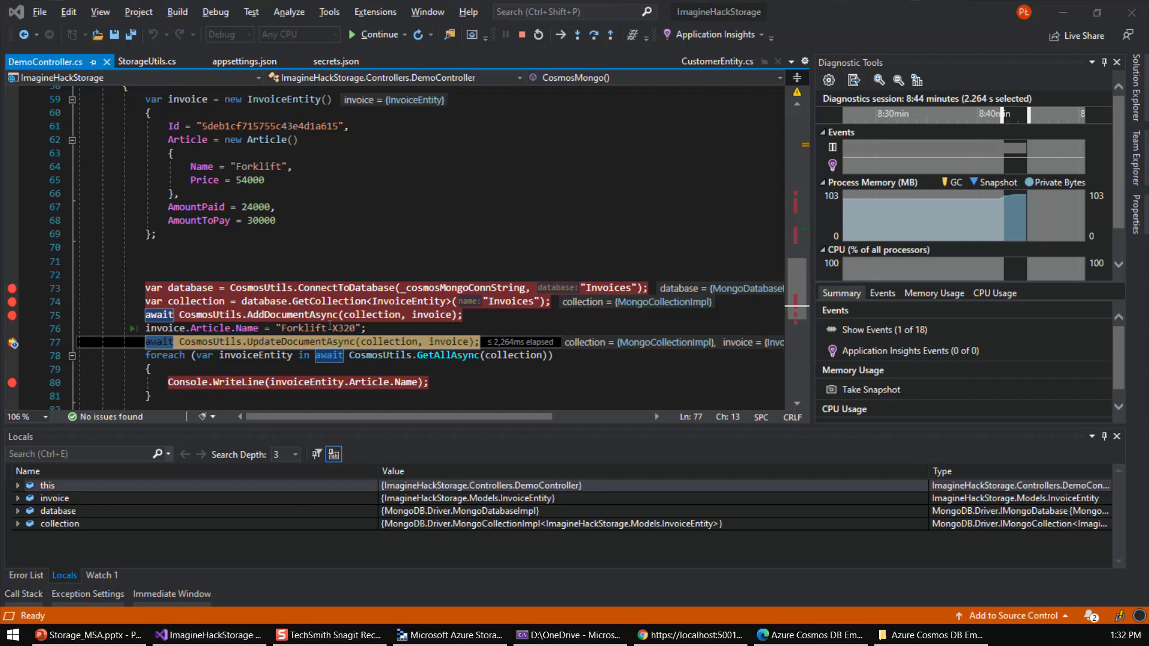
pyautogui.hotkey('alt', 'Tab')
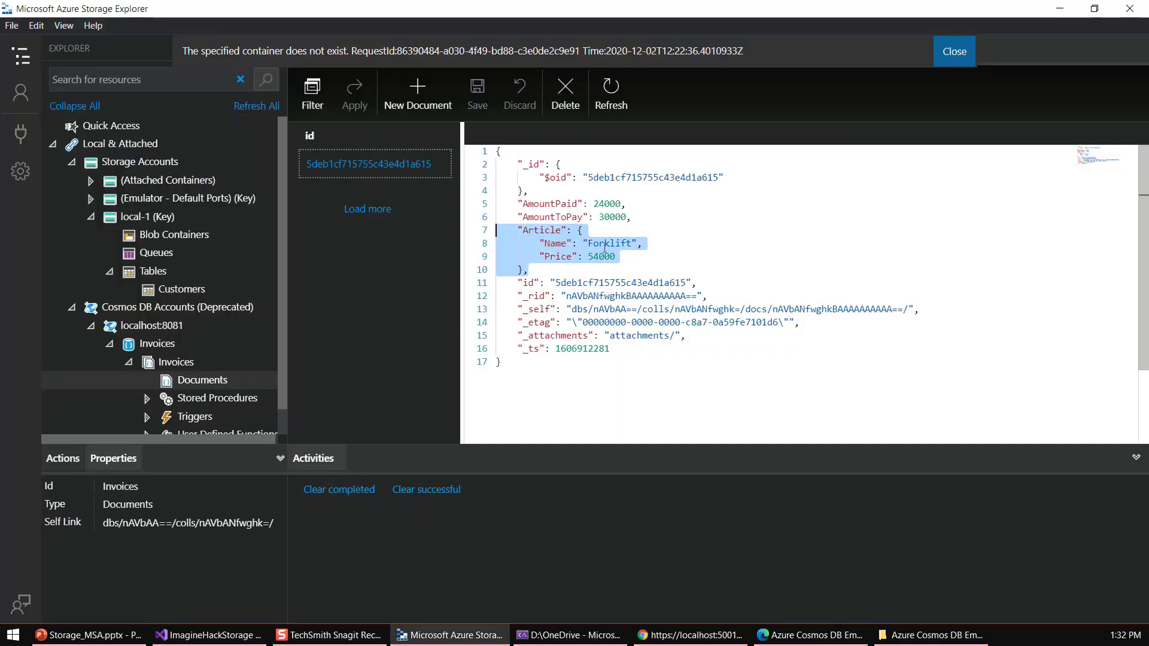
pyautogui.hotkey('alt', 'Tab')
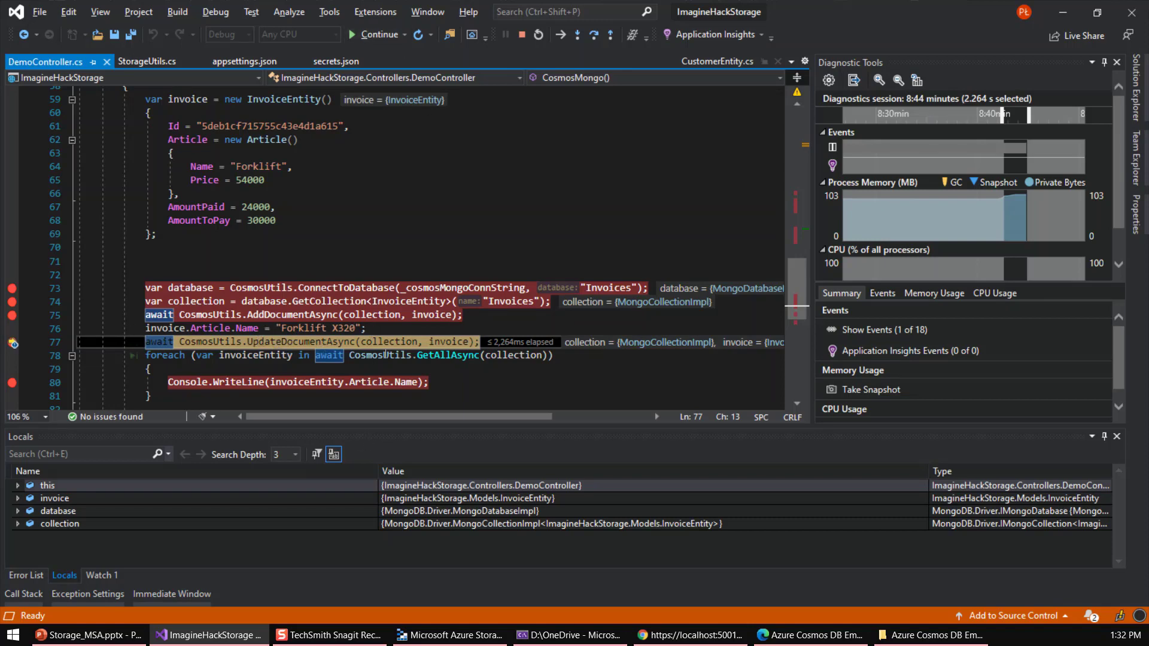
pyautogui.click(366, 37)
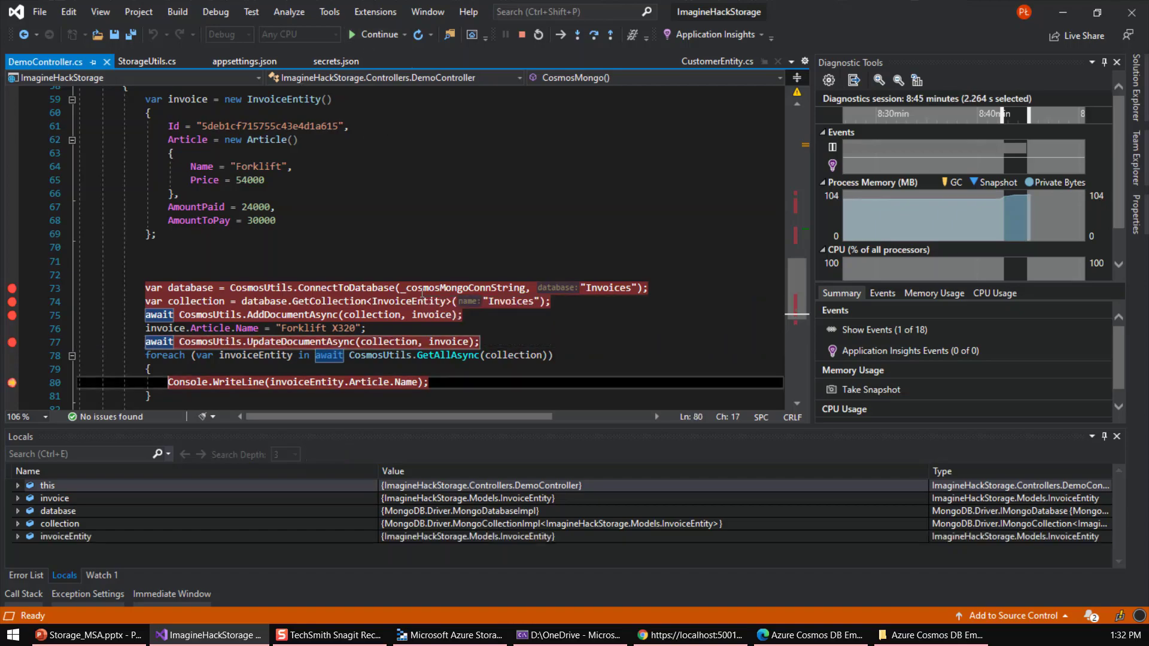
# Switch to Azure Storage Explorer, refresh the Invoices documents, and reopen the invoice to examine its article name
pyautogui.hotkey('alt', 'Tab')
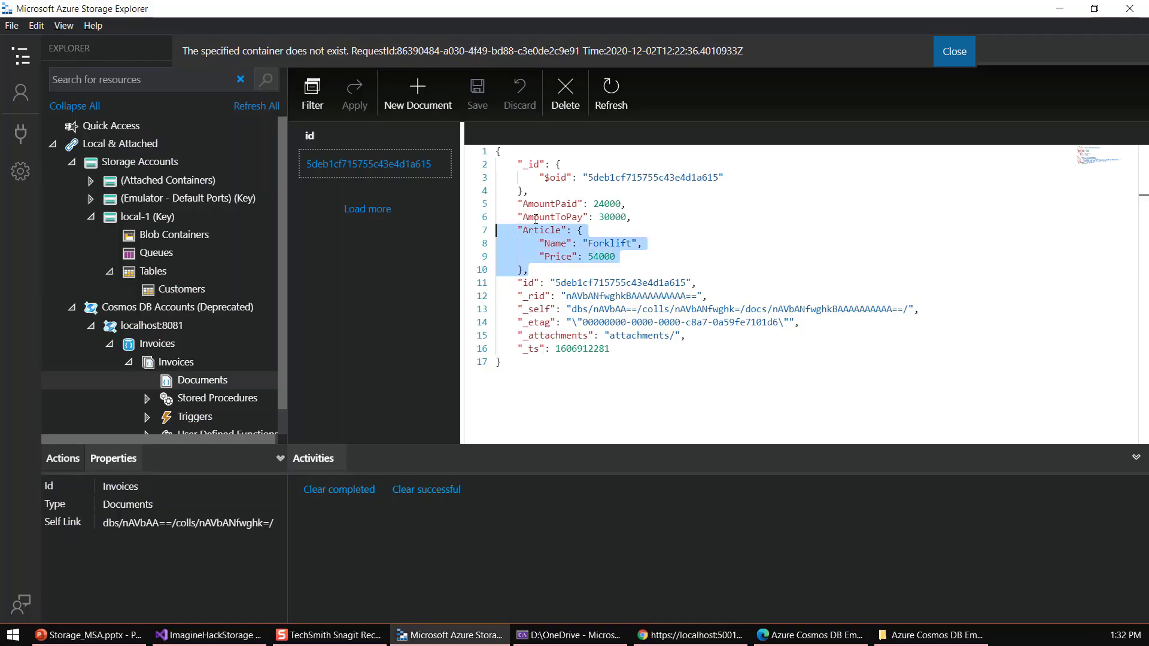
pyautogui.click(612, 89)
pyautogui.click(375, 170)
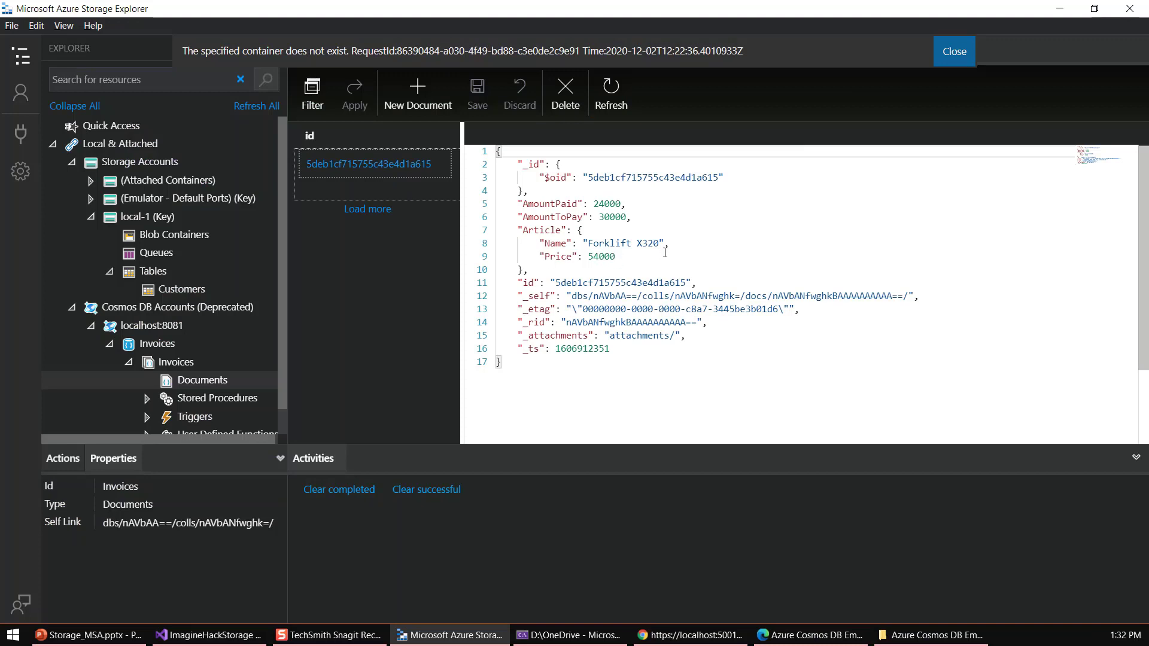
pyautogui.moveTo(670, 243); pyautogui.dragTo(545, 242)
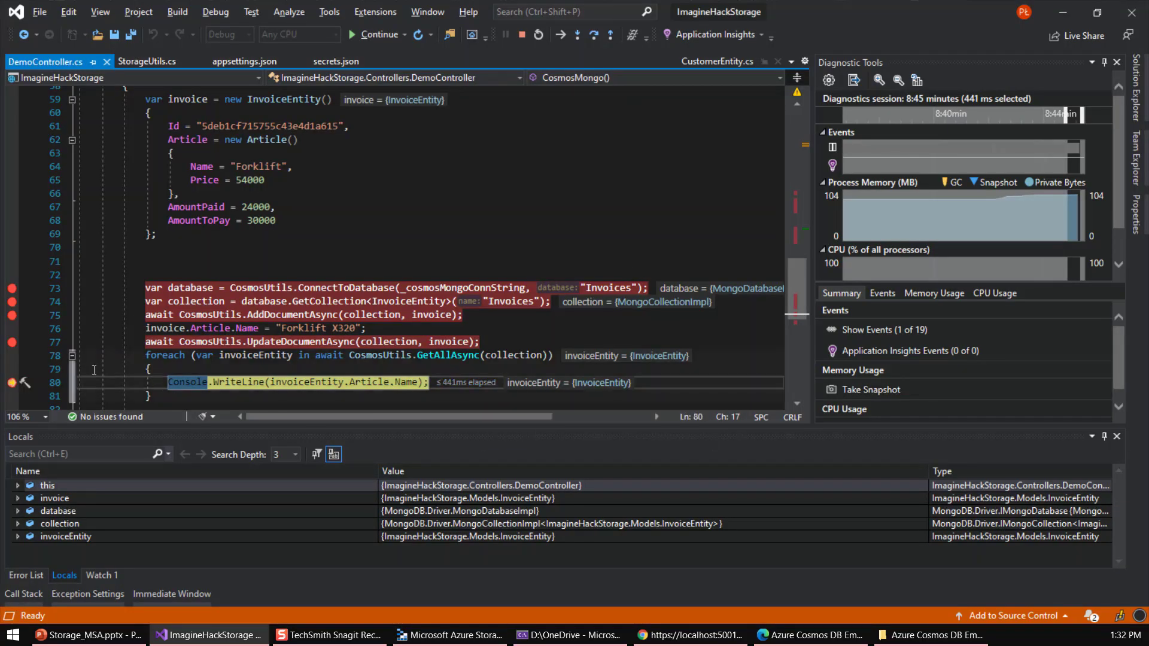
# Highlight the GetAllAsync foreach loop in DemoController.cs and check the app's console output before the WriteLine call runs
pyautogui.moveTo(145, 355); pyautogui.dragTo(152, 397)
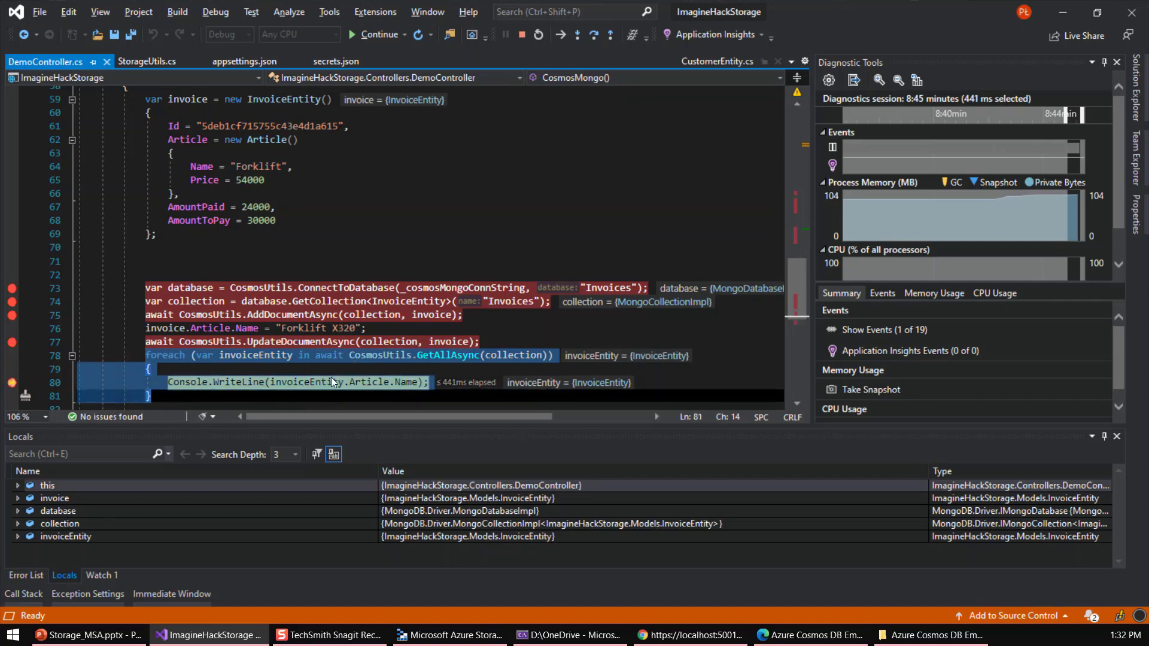
pyautogui.click(550, 640)
pyautogui.scroll(-1, 411, 400)
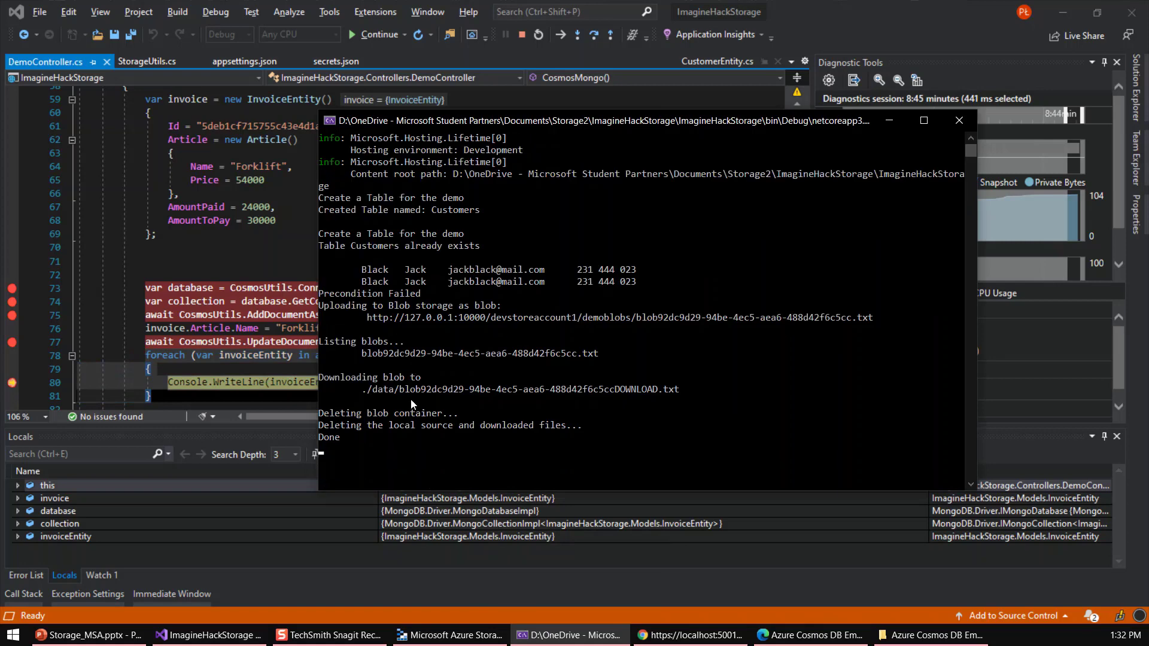
pyautogui.click(825, 2)
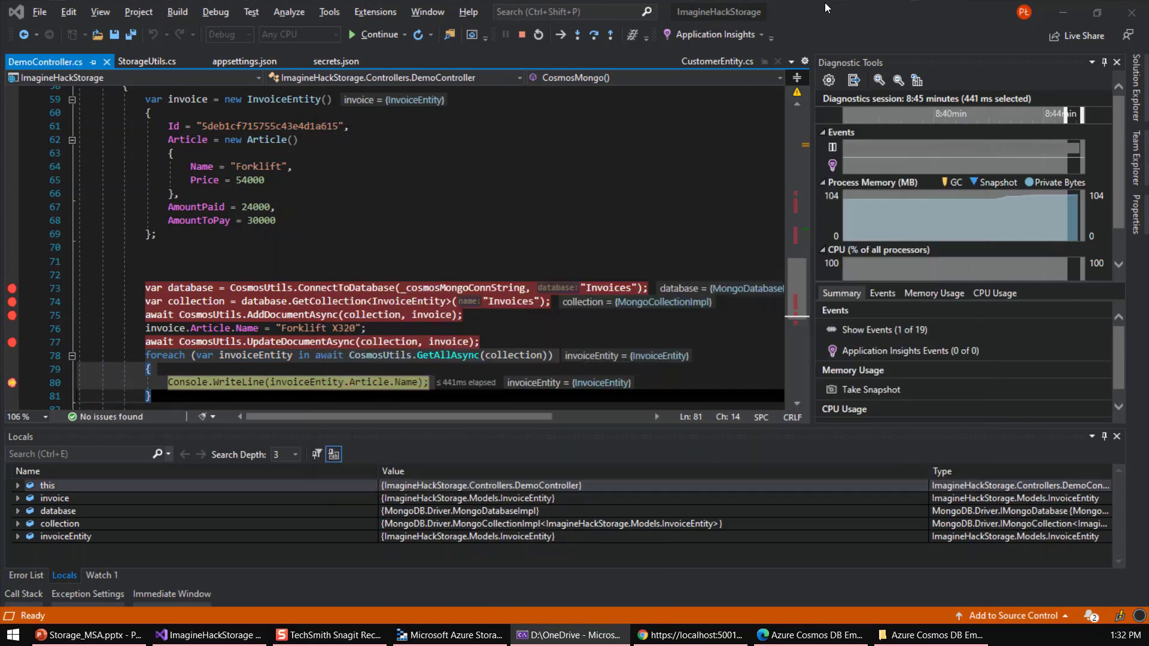
# Continue debugging to the DeleteAsync breakpoint and examine the article name printed in the app's console
pyautogui.click(371, 34)
pyautogui.click(579, 636)
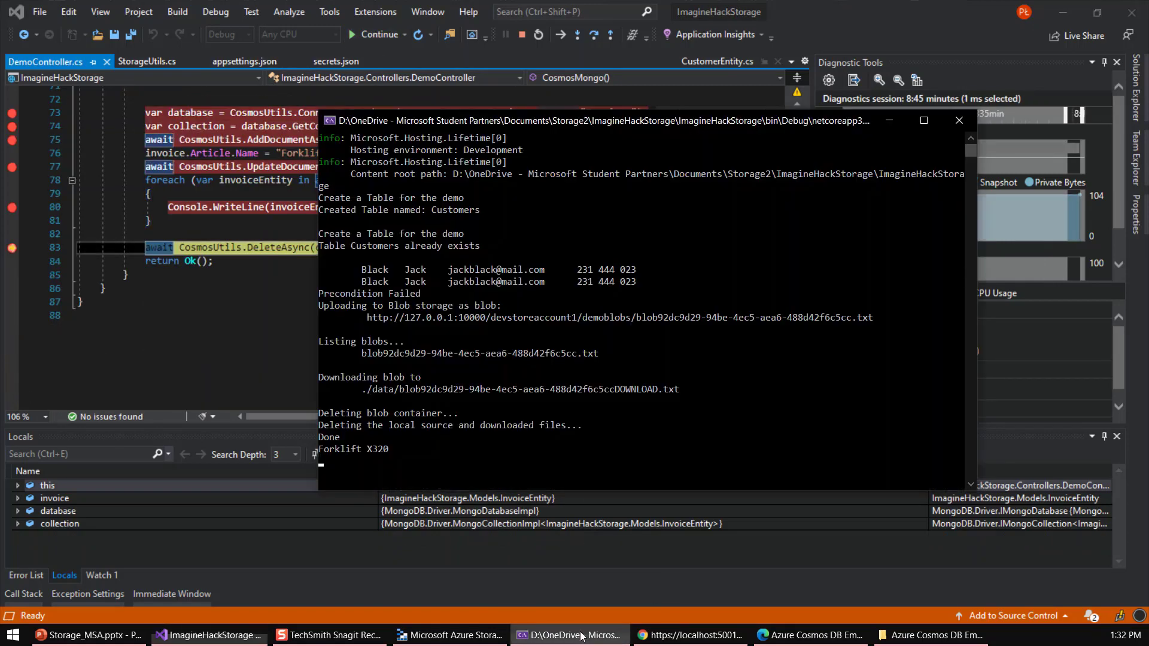
pyautogui.scroll(-1, 405, 406)
pyautogui.moveTo(386, 414); pyautogui.dragTo(315, 413)
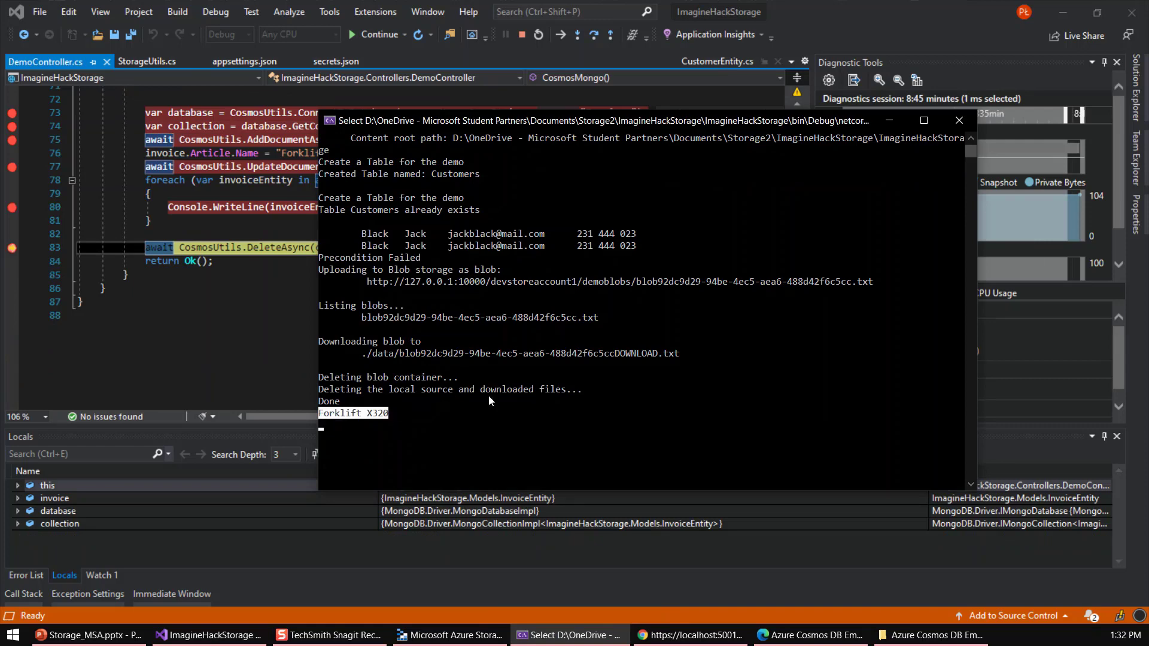
pyautogui.hotkey('alt', 'Tab')
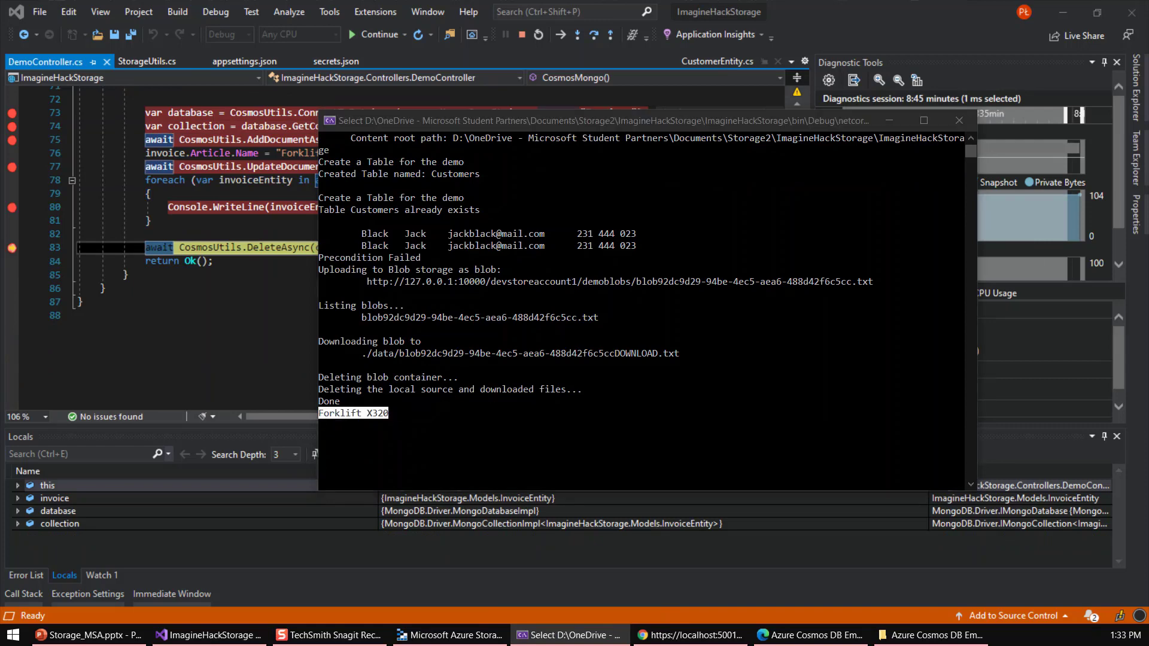
# Inspect the DeleteAsync call, switch to Azure Storage Explorer, and refresh the Invoices documents before the deletion runs
pyautogui.click(198, 248)
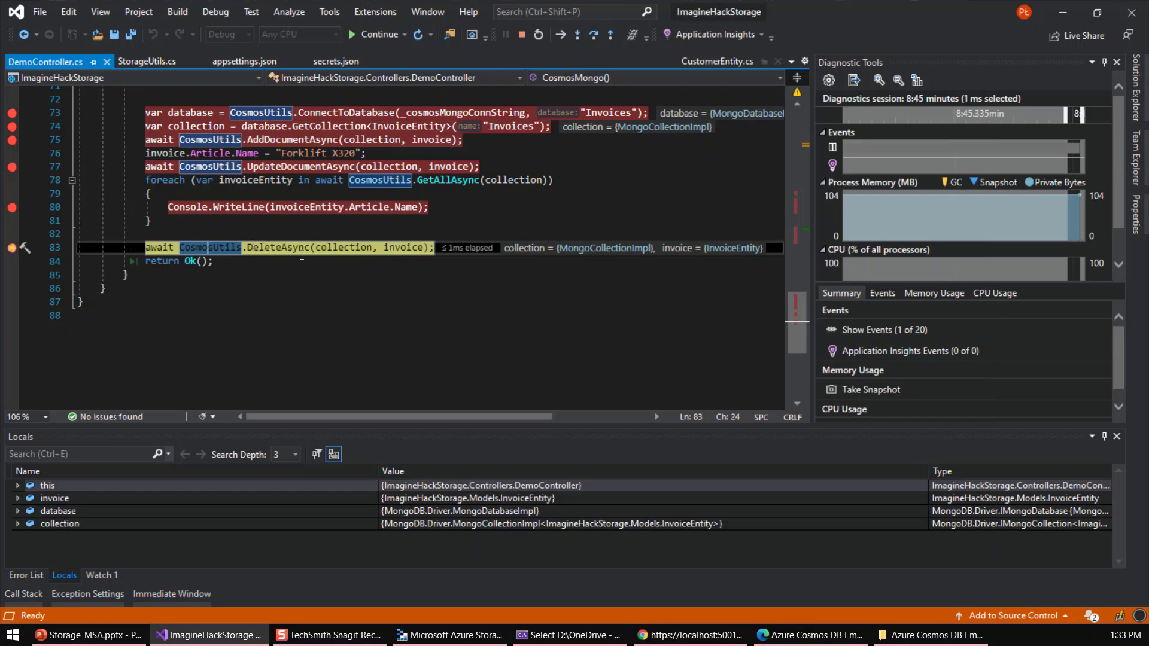
pyautogui.moveTo(358, 246)
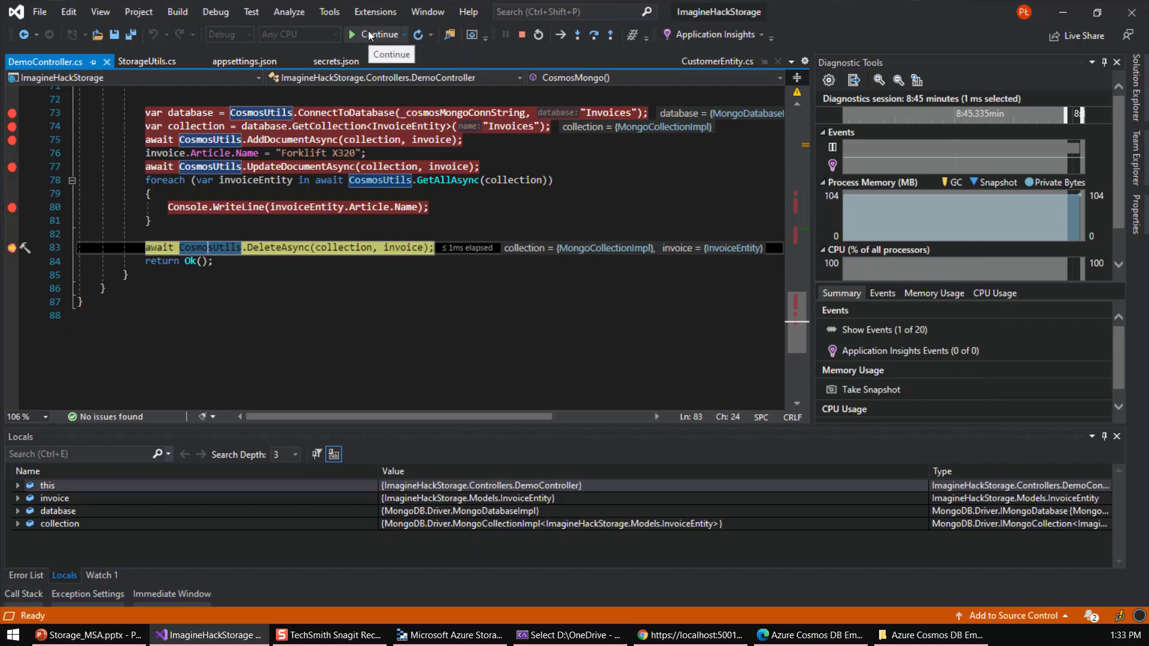
pyautogui.click(452, 635)
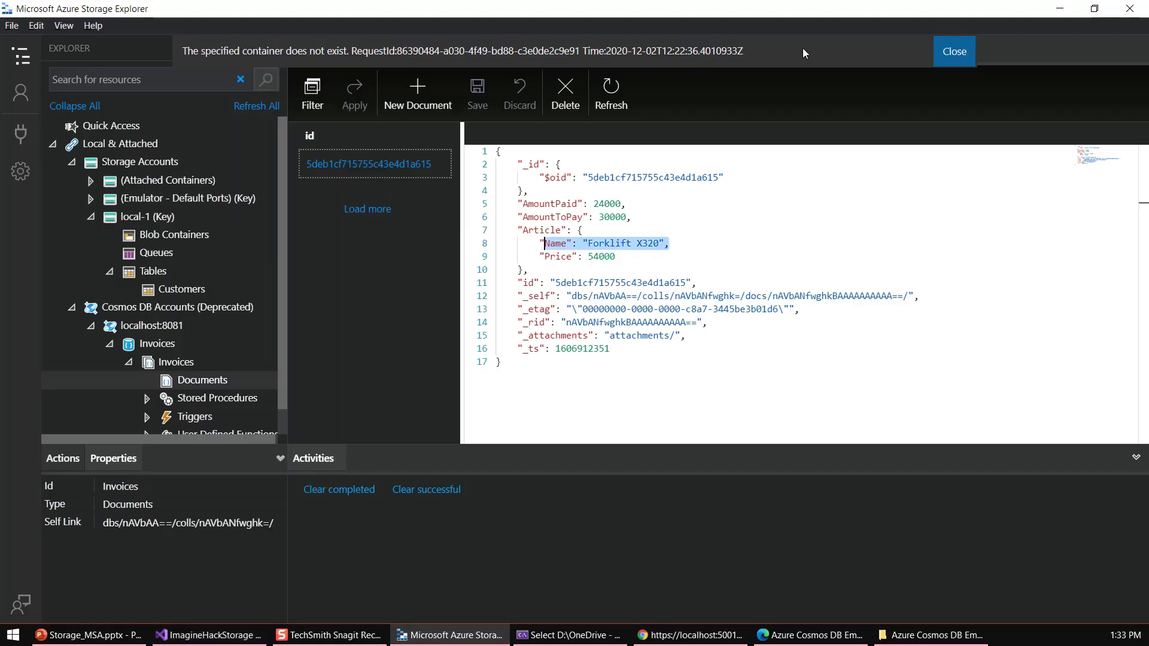
pyautogui.click(611, 92)
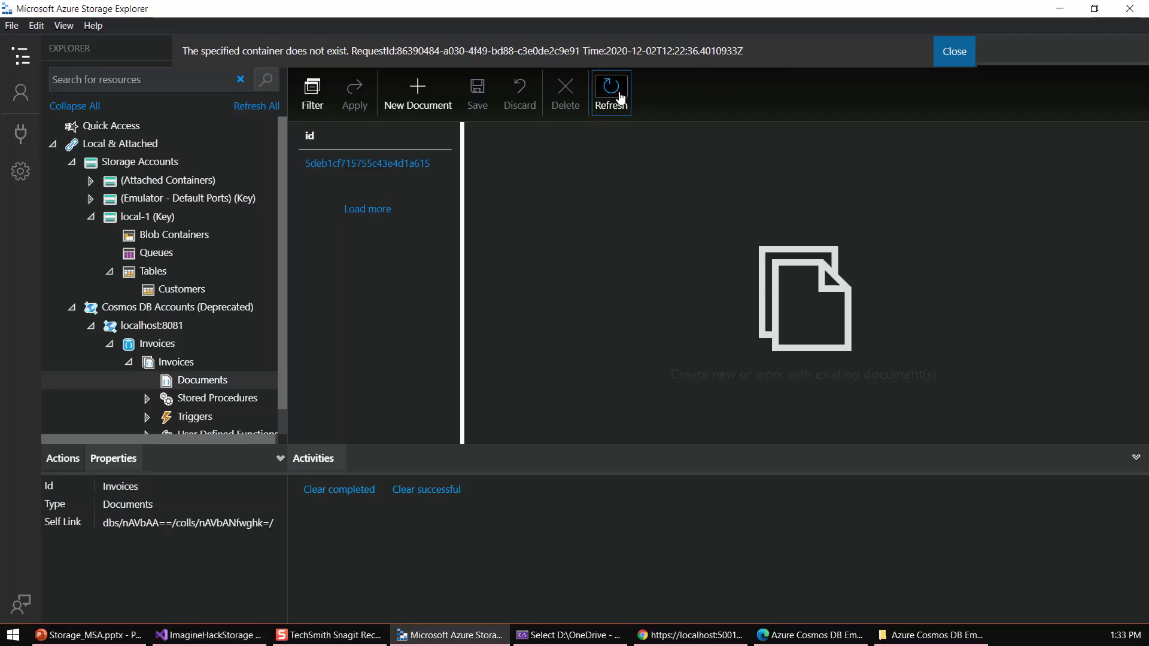
# Return to Visual Studio, continue past DeleteAsync, and refresh the Invoices documents in Azure Storage Explorer to check the deletion
pyautogui.click(210, 635)
pyautogui.click(380, 34)
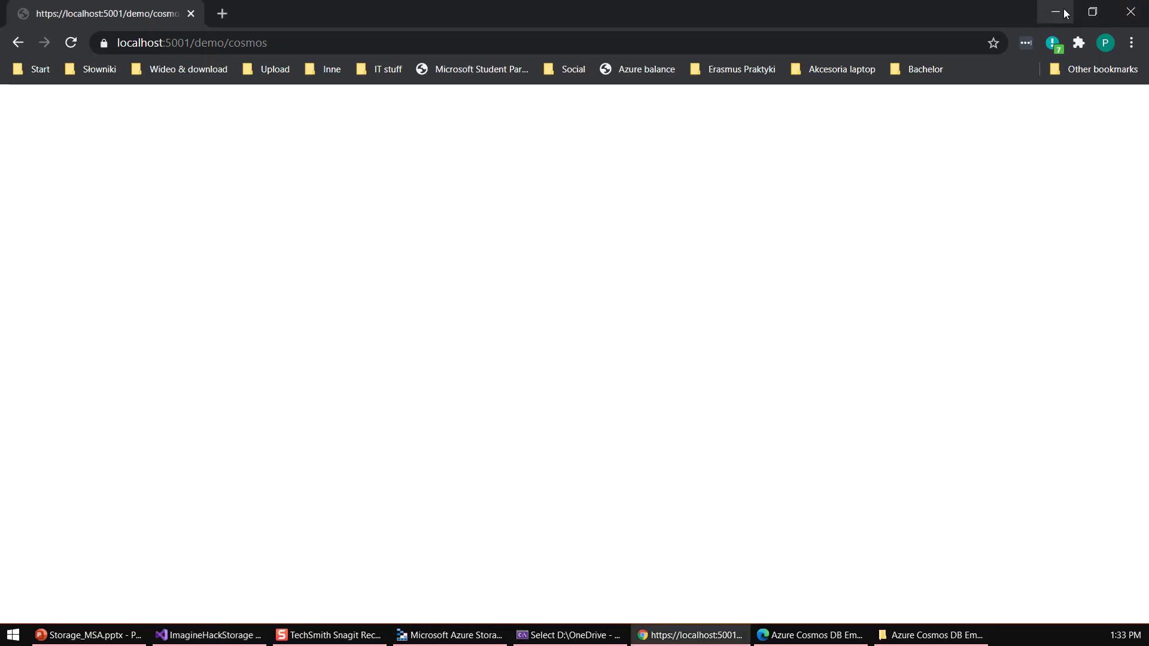
pyautogui.click(1064, 9)
pyautogui.click(500, 634)
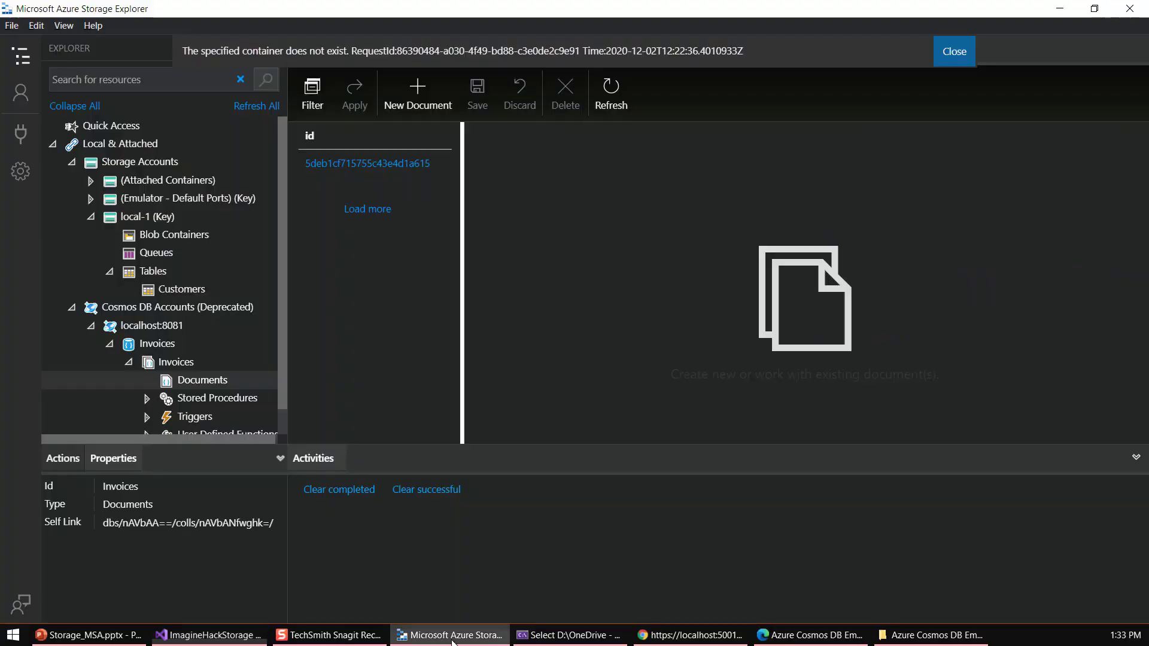
pyautogui.click(610, 93)
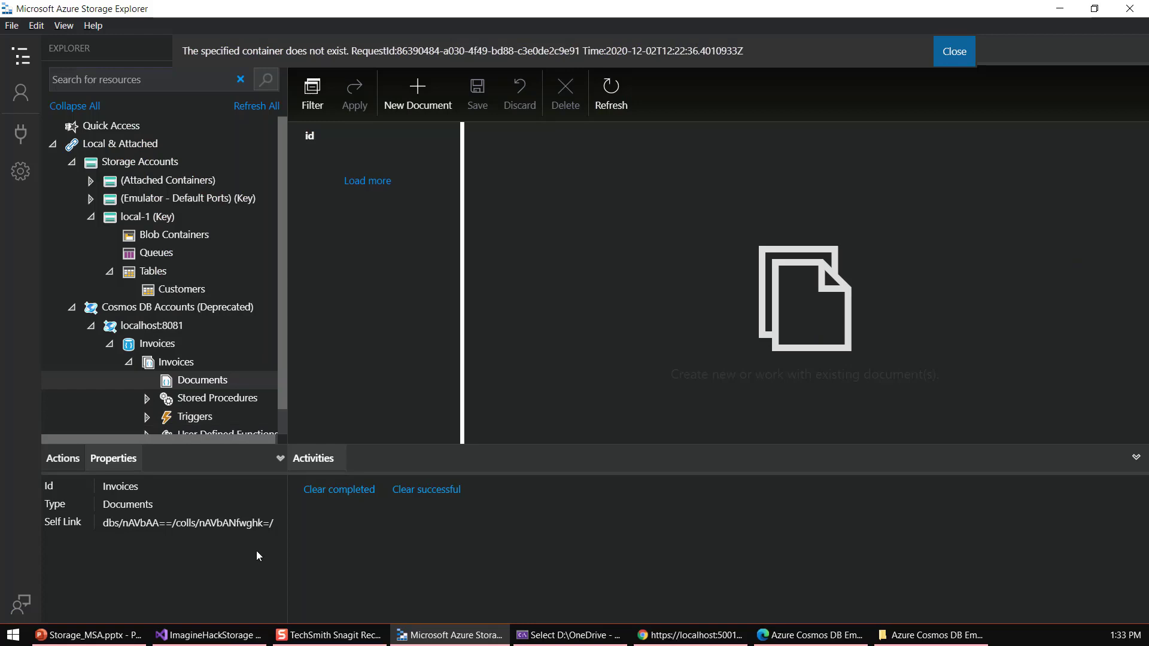
# Switch to Visual Studio and examine the CosmosDBPrimary and CosmosDBMongo connection strings in secrets.json
pyautogui.click(214, 635)
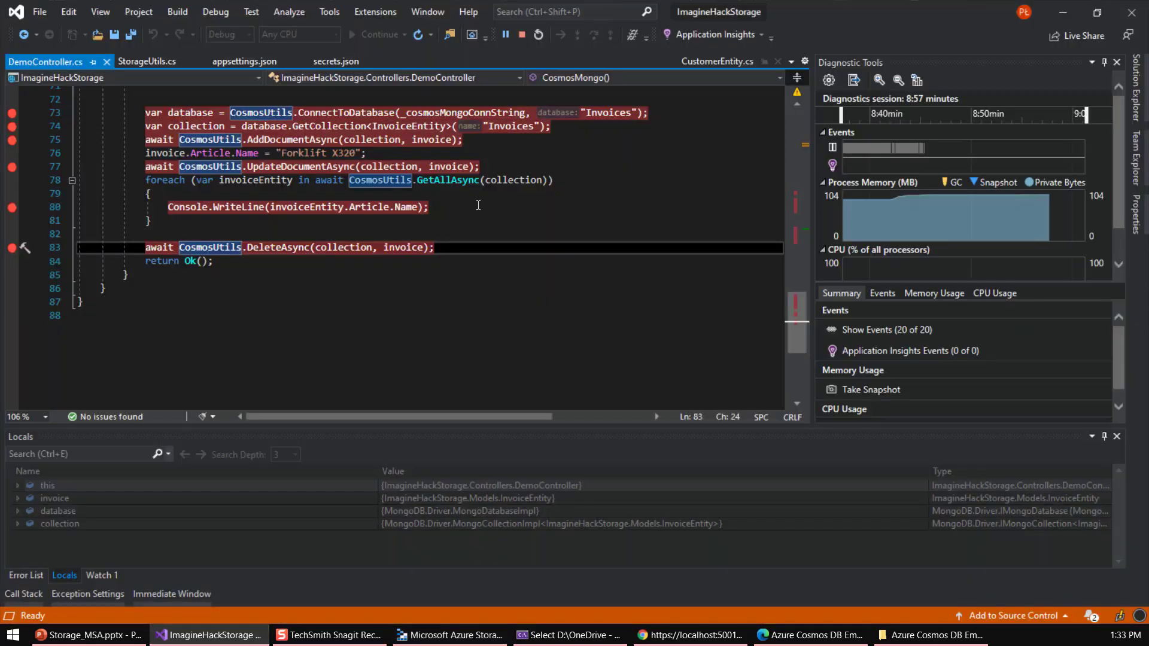
pyautogui.scroll(13, 478, 205)
pyautogui.scroll(5, 459, 270)
pyautogui.scroll(-12, 459, 270)
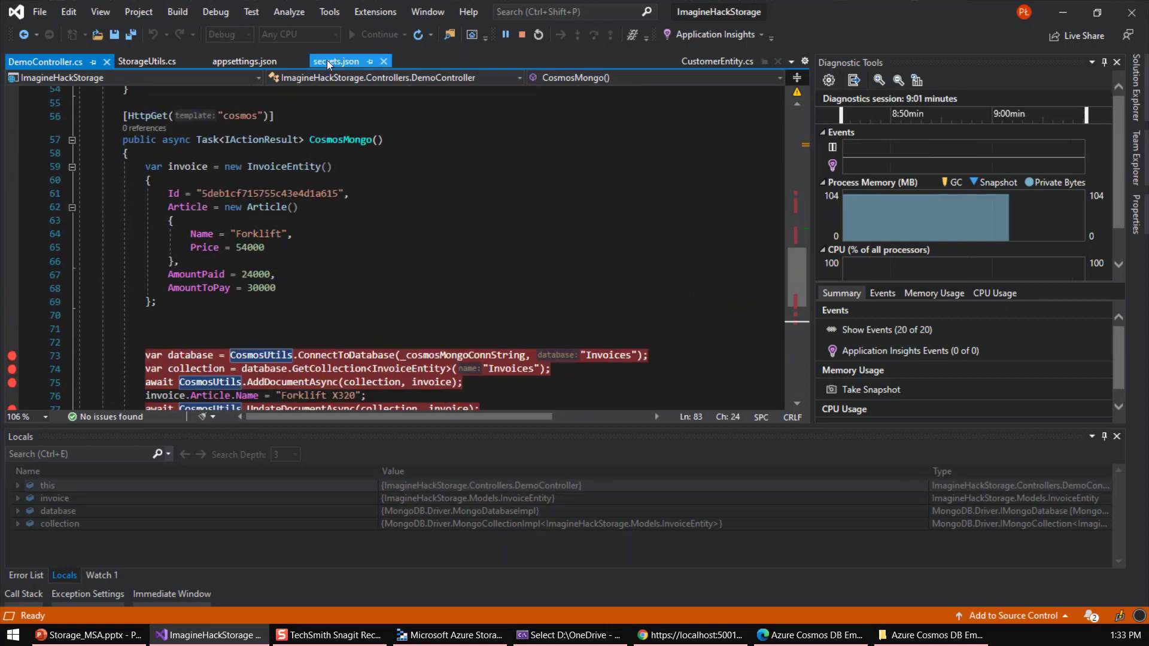
pyautogui.click(327, 60)
pyautogui.moveTo(212, 129); pyautogui.dragTo(264, 145)
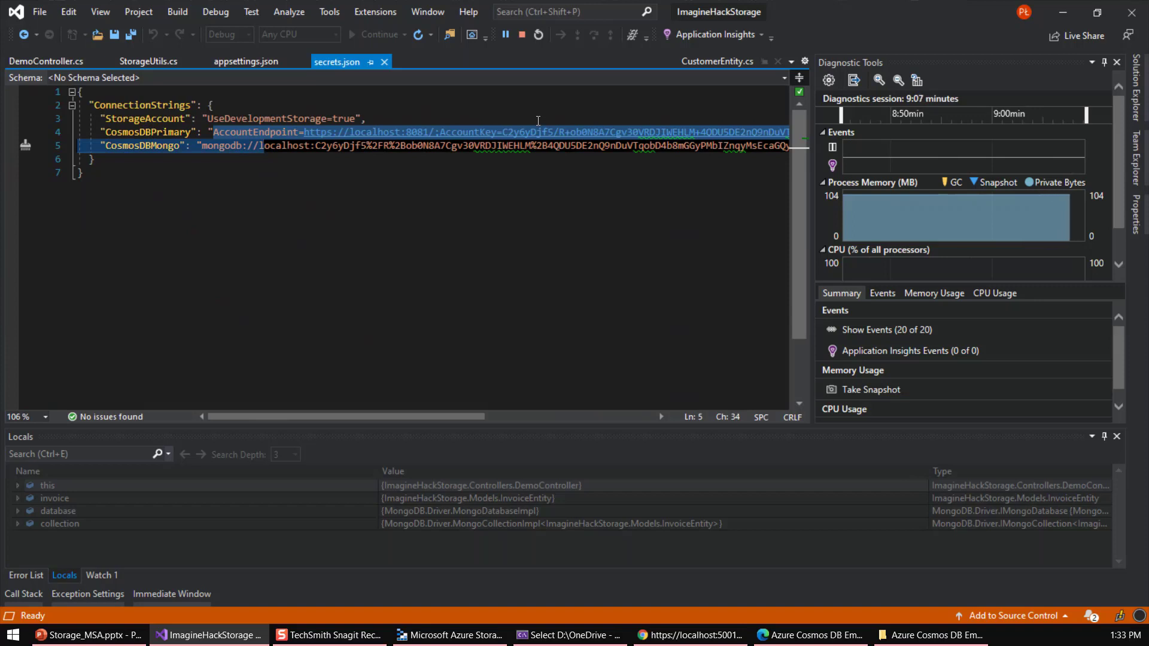
# Compare the ConnectionStrings placeholders in appsettings.json with the corresponding entries in secrets.json
pyautogui.click(245, 61)
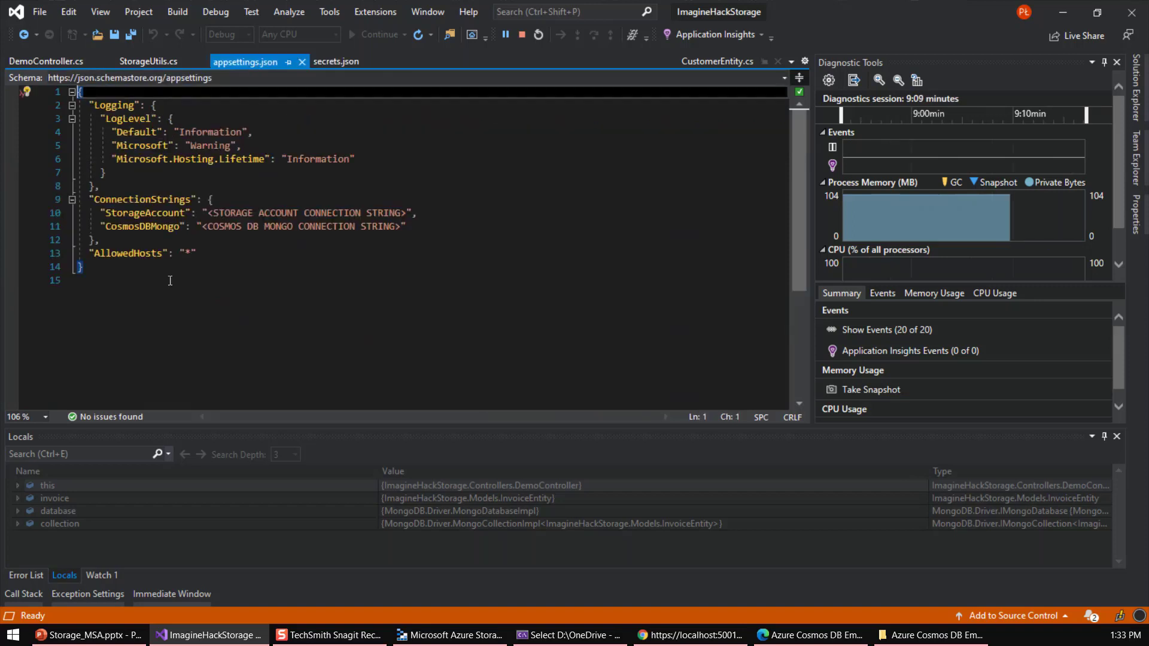
pyautogui.moveTo(208, 212); pyautogui.dragTo(407, 211)
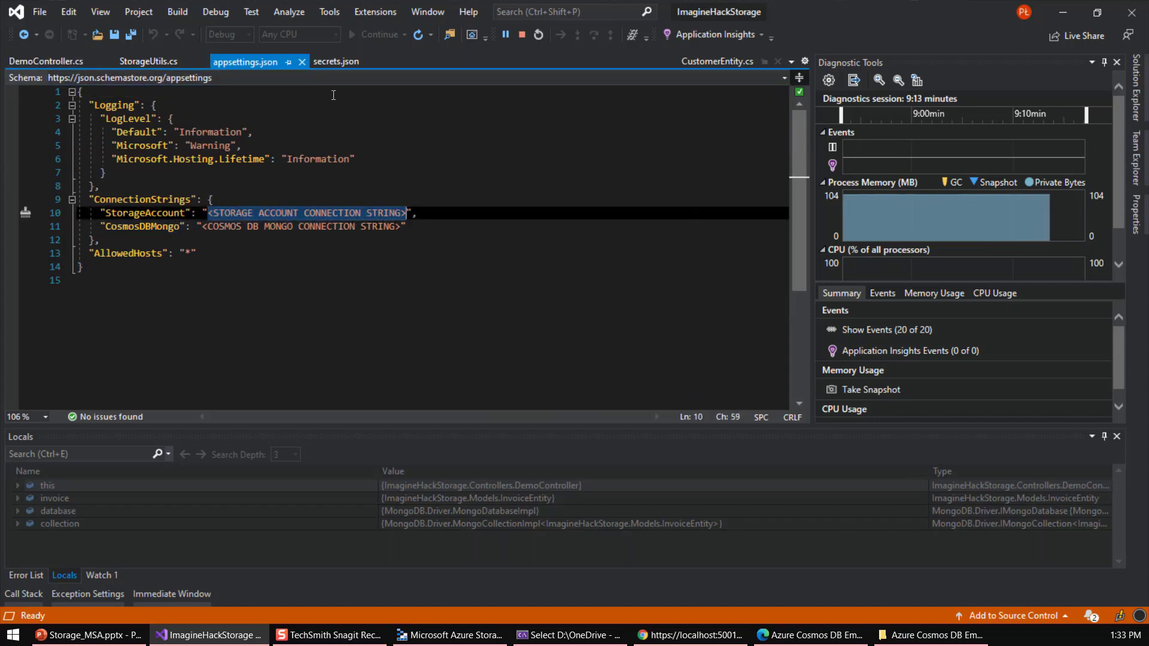
pyautogui.click(337, 61)
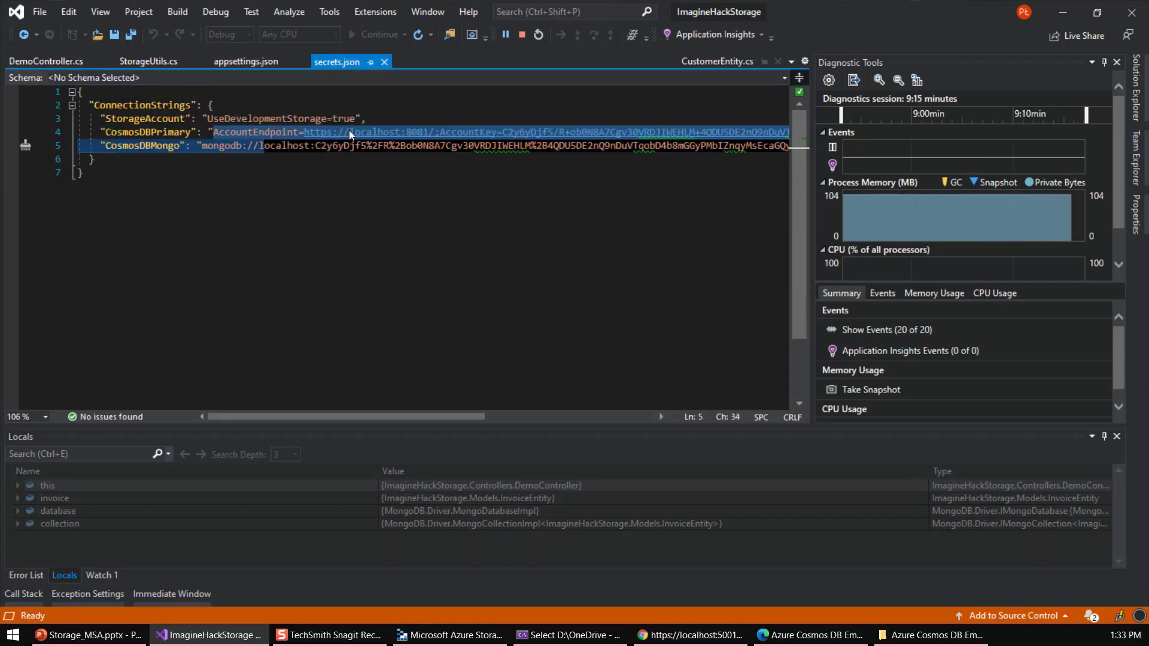
pyautogui.click(314, 132)
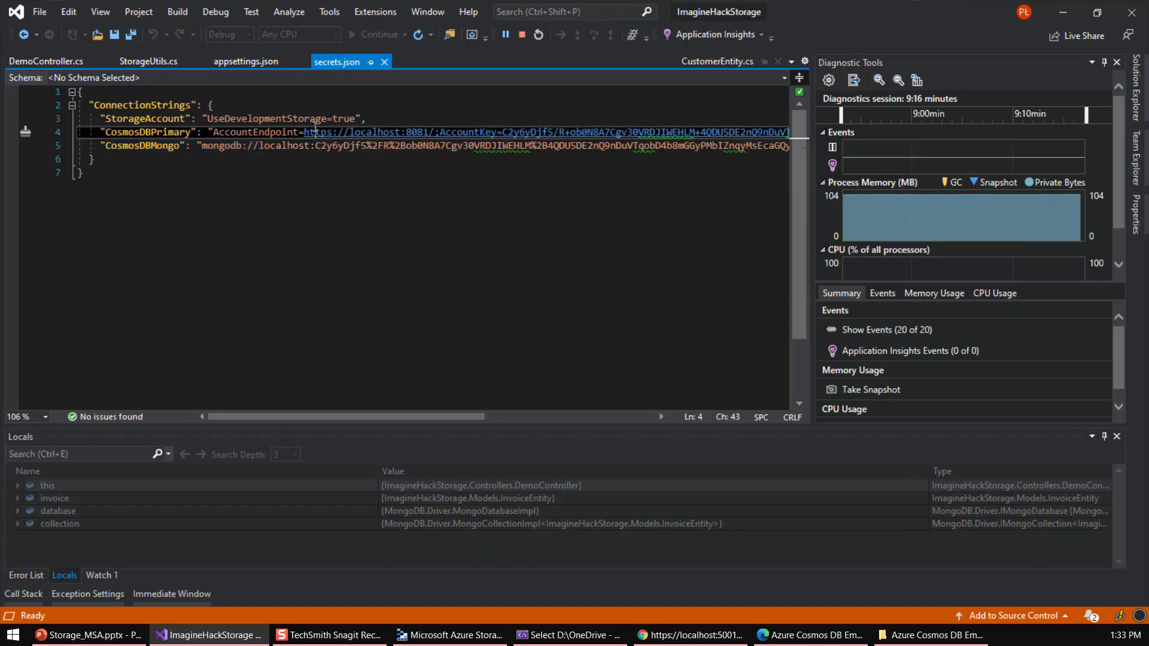
pyautogui.click(247, 62)
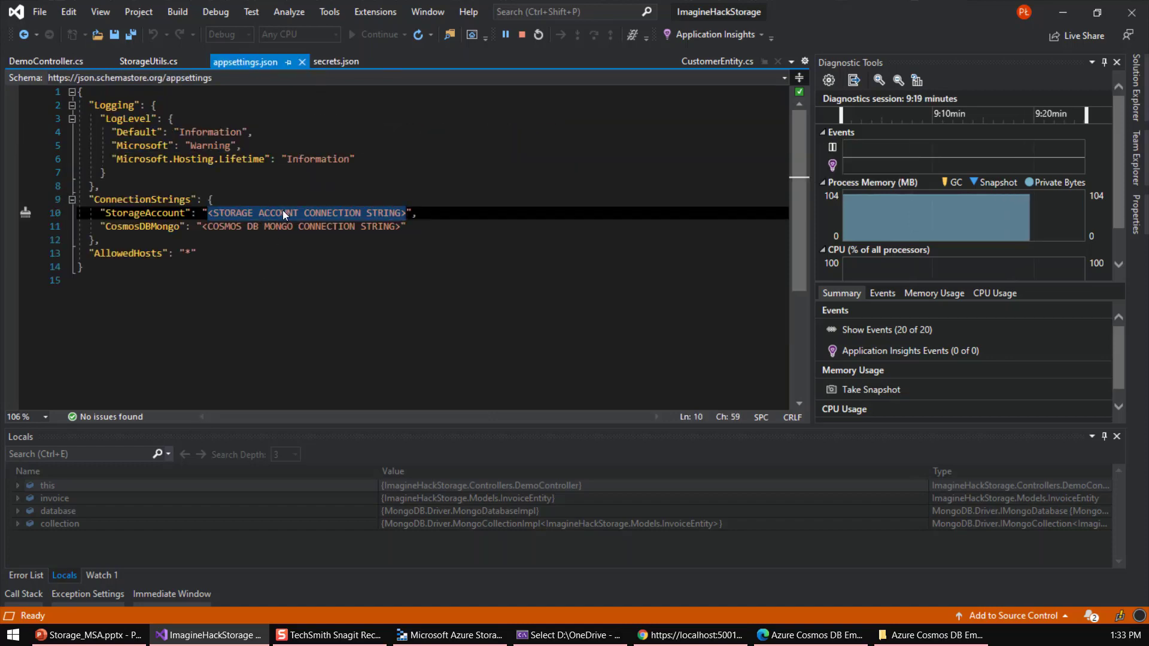
# Examine how the DemoController constructor reads ConnectionStrings:StorageAccount and ConnectionStrings:CosmosDBMongo from the injected IConfiguration
pyautogui.click(45, 61)
pyautogui.scroll(10, 364, 296)
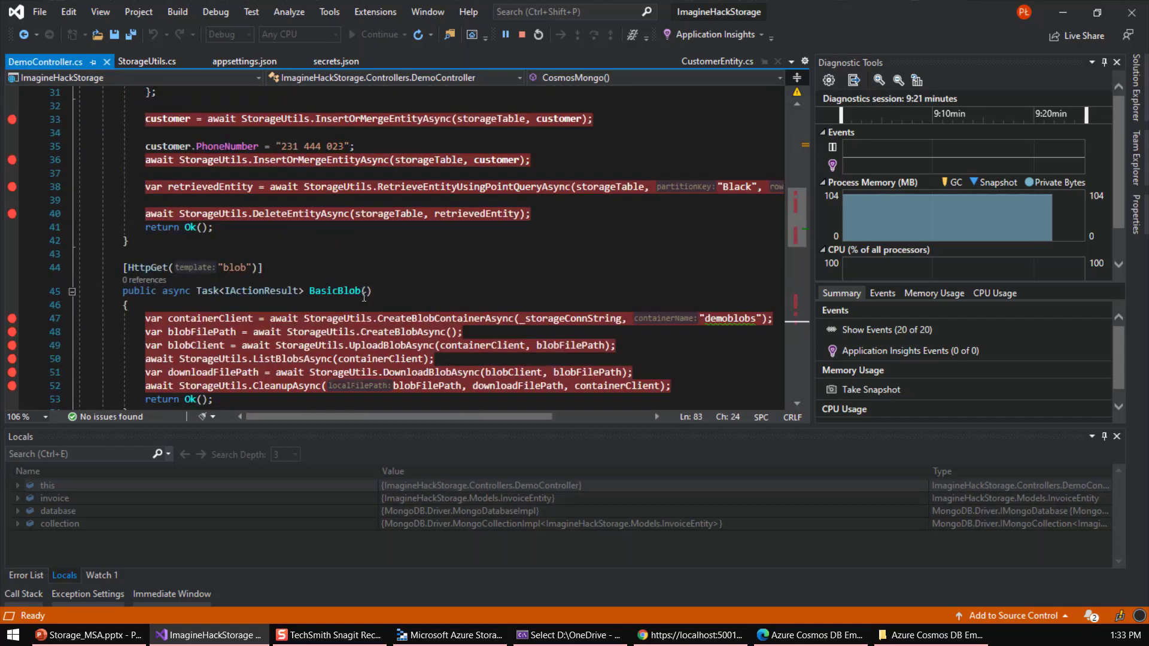
pyautogui.scroll(10, 364, 296)
pyautogui.scroll(-1, 358, 292)
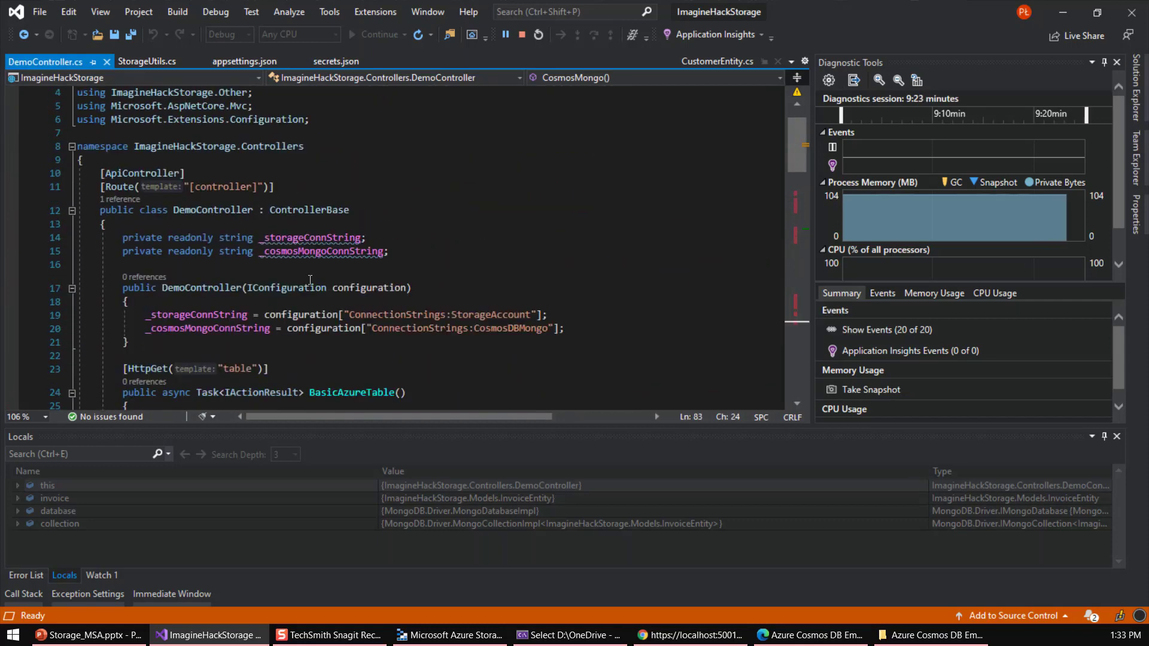
pyautogui.click(358, 292)
pyautogui.moveTo(349, 315); pyautogui.dragTo(531, 316)
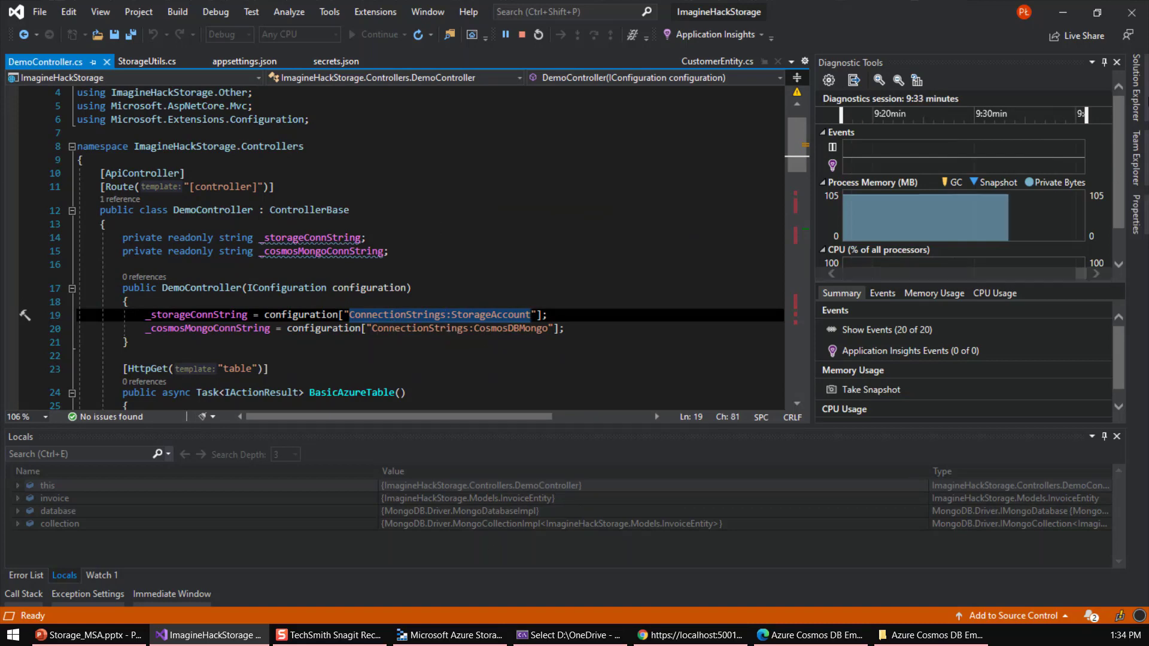
# Open Startup.cs from the ImagineHackStorage project and review its configuration and request pipeline code
pyautogui.click(1136, 87)
pyautogui.doubleClick(985, 330)
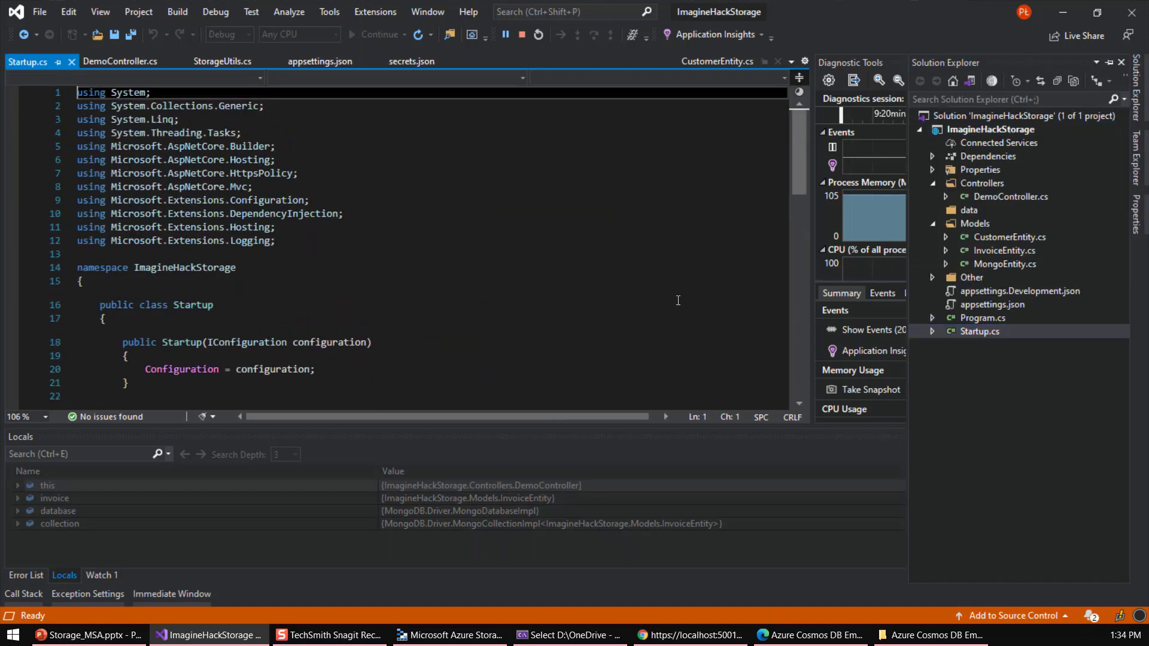
pyautogui.scroll(-10, 503, 286)
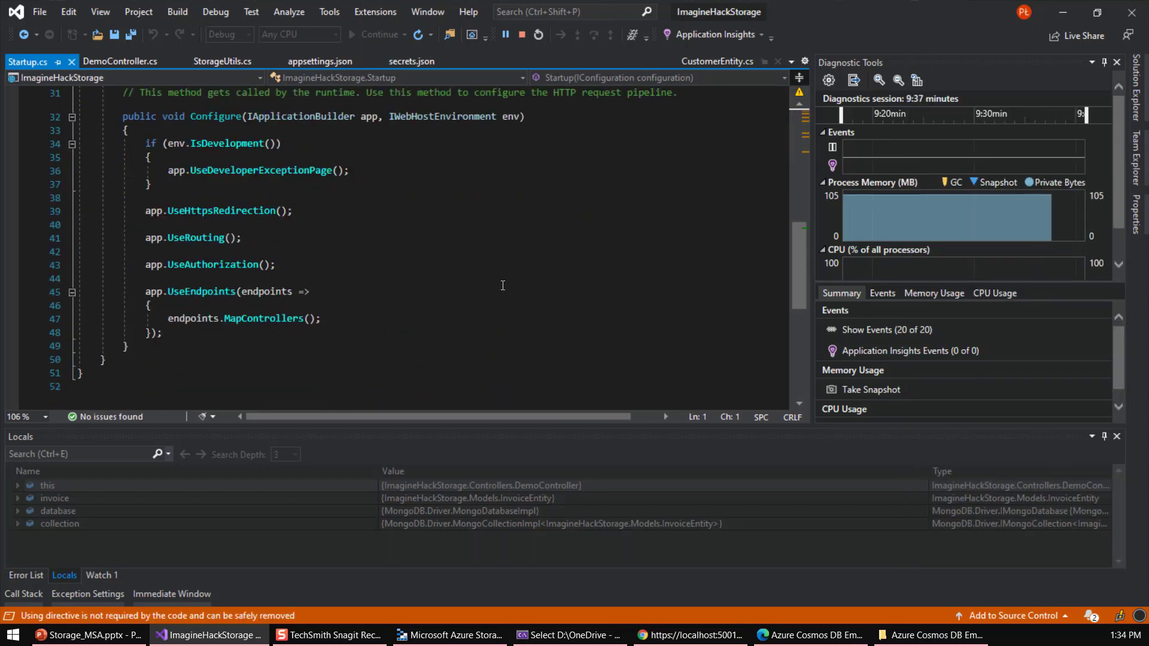
pyautogui.scroll(10, 502, 285)
# Return to DemoController.cs and review the Cosmos document operations at the end of the CosmosMongo method
pyautogui.click(127, 61)
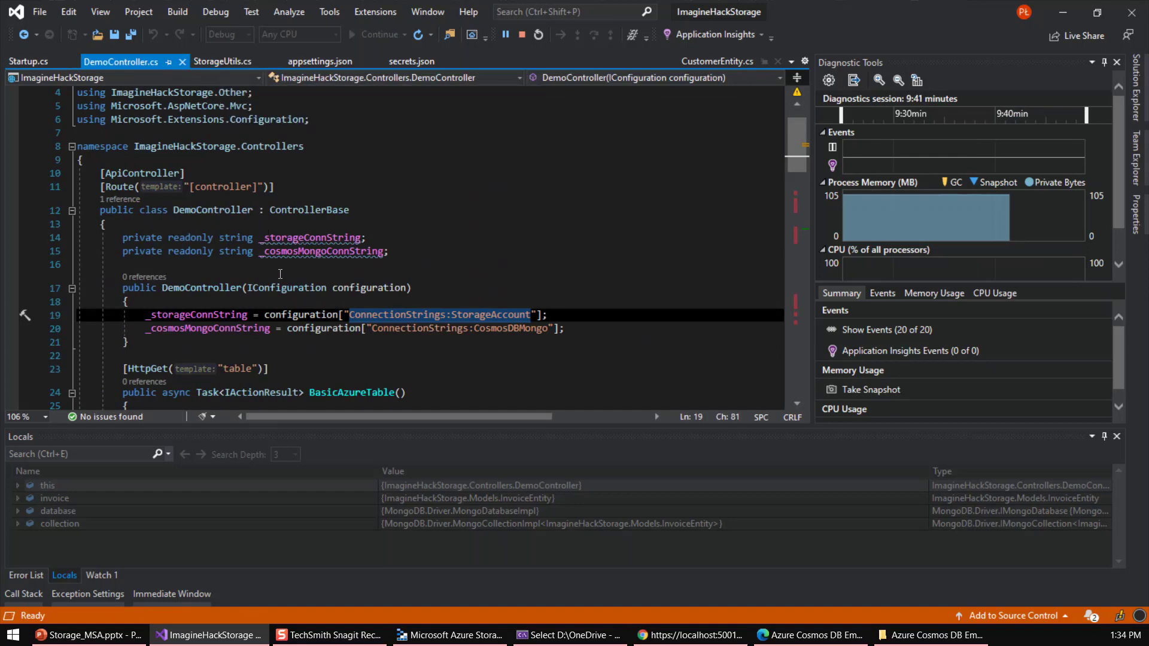
pyautogui.scroll(-20, 280, 274)
pyautogui.scroll(5, 280, 274)
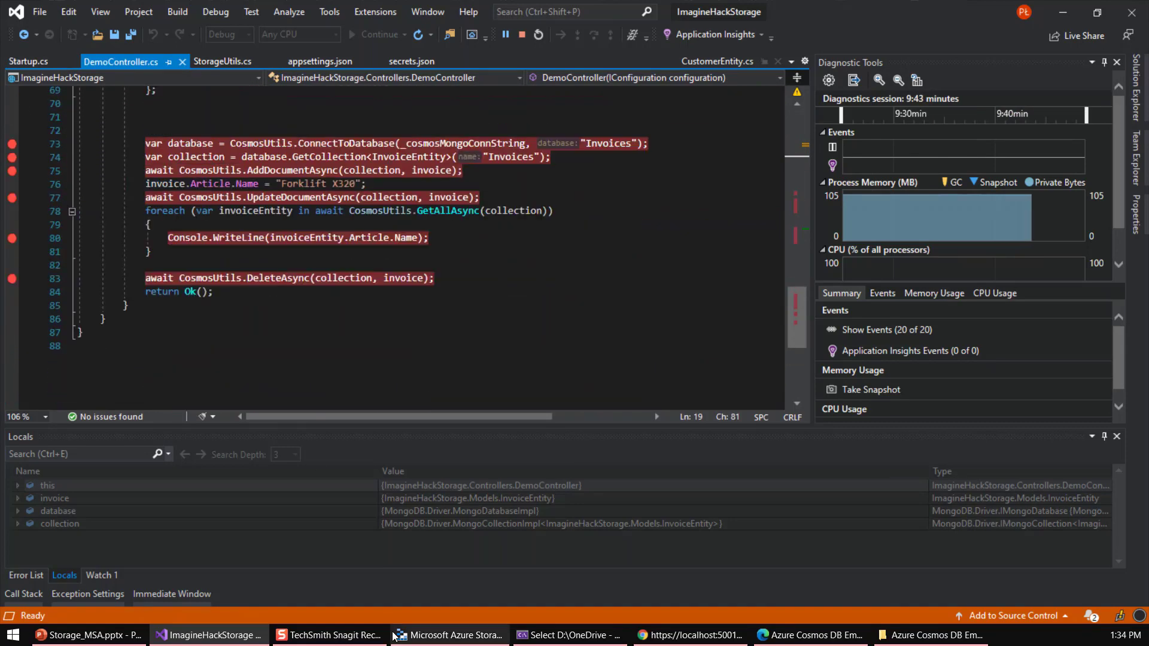
# Switch to PowerPoint and present Storage_MSA.pptx as a slide show, showing the MongoDB API demo slide
pyautogui.moveTo(794, 638)
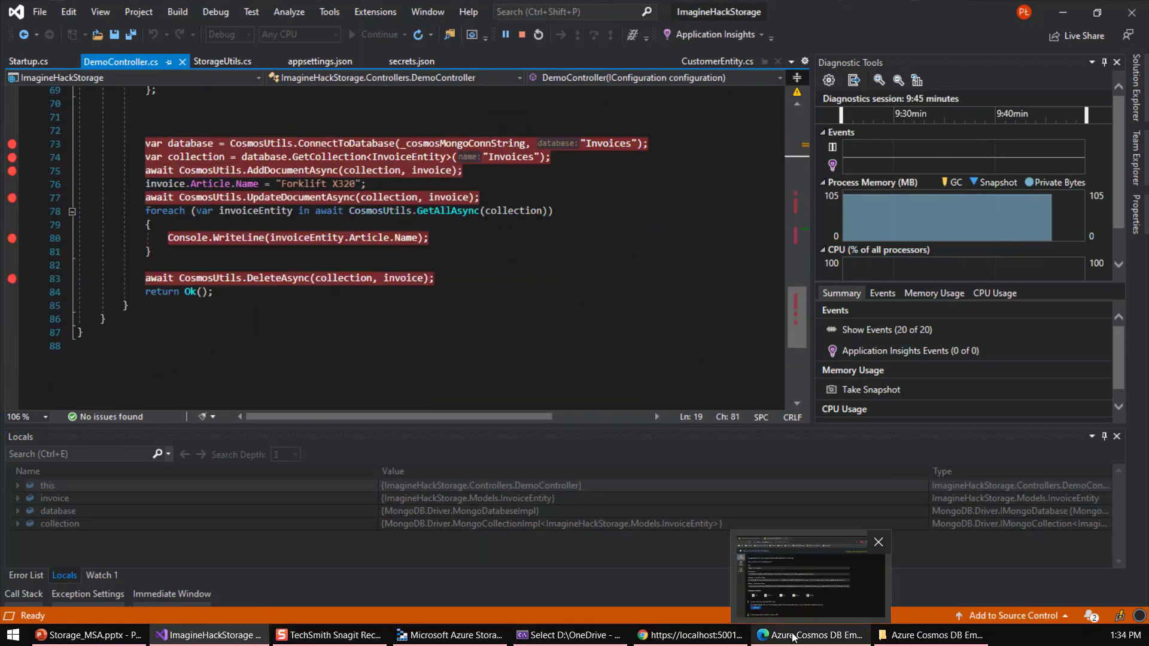
pyautogui.click(112, 639)
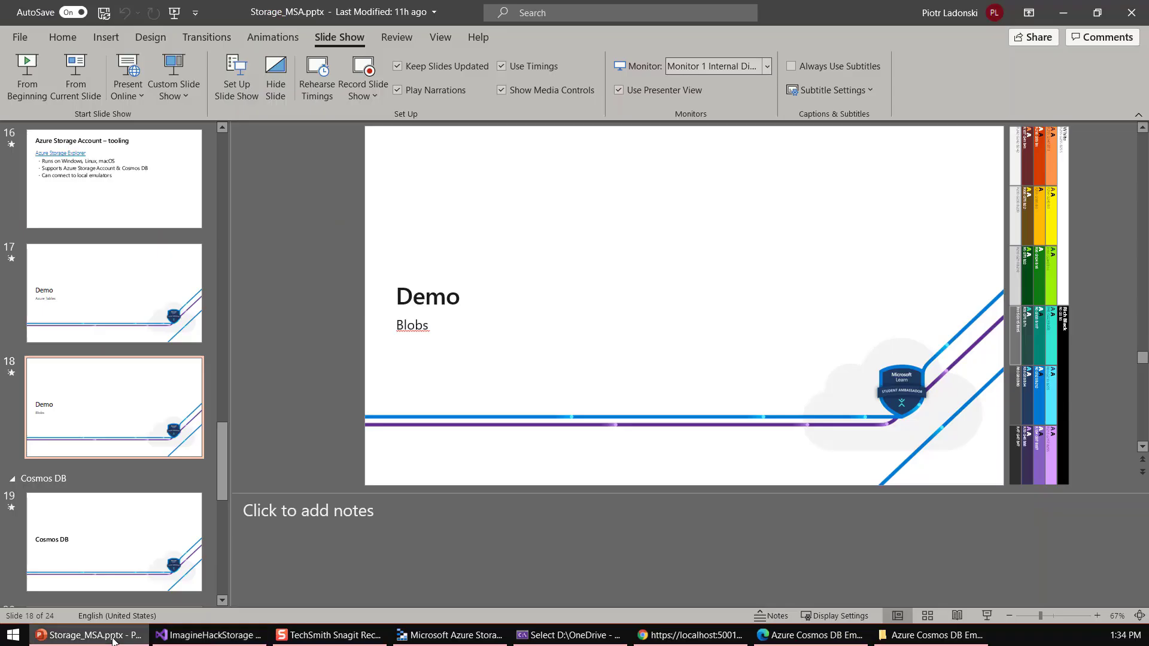
pyautogui.hotkey('shift', 'F5')
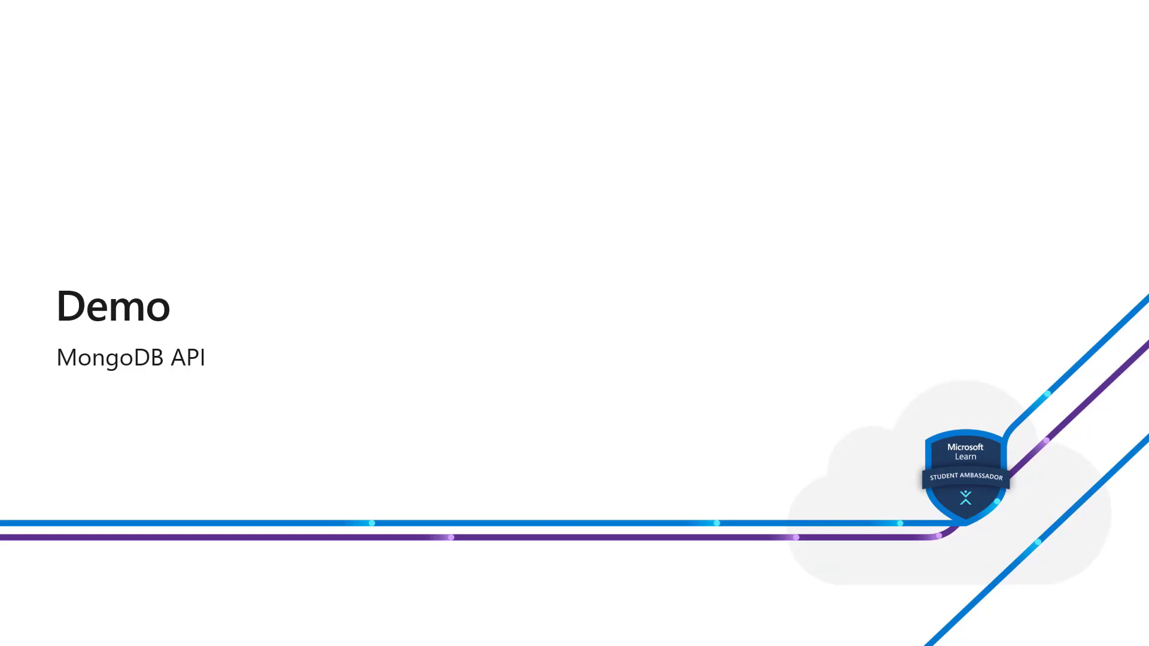
# Switch to Edge, open the Azure portal dashboard in a new tab, and detach it into its own maximized window
pyautogui.hotkey('alt', 'Tab')
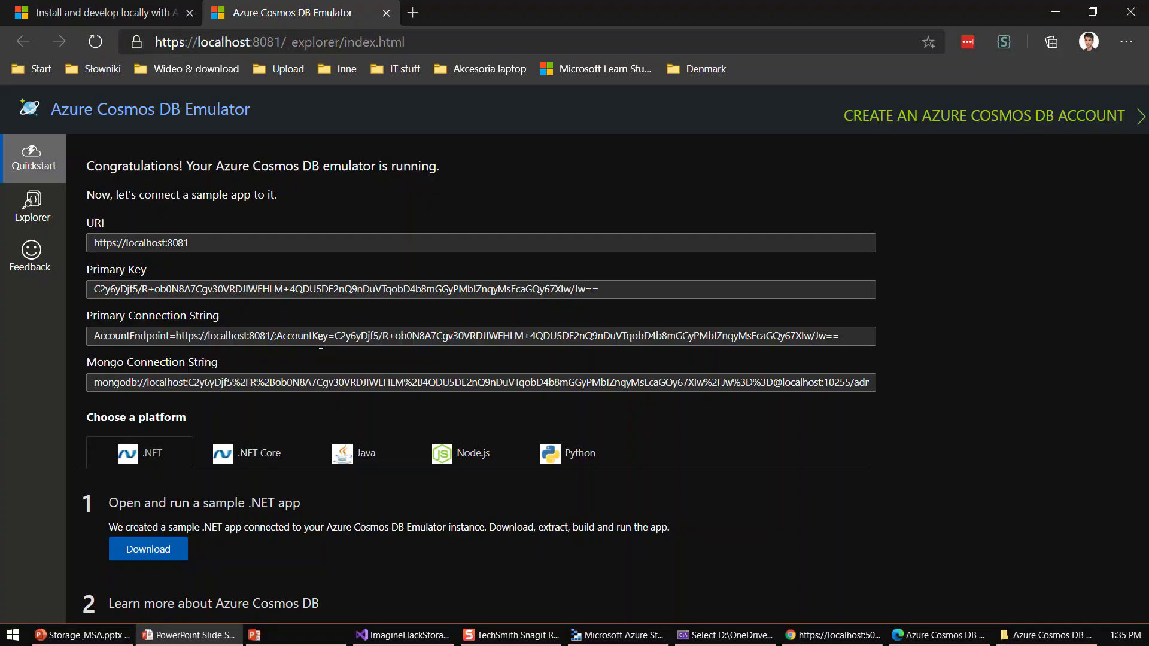
pyautogui.click(418, 14)
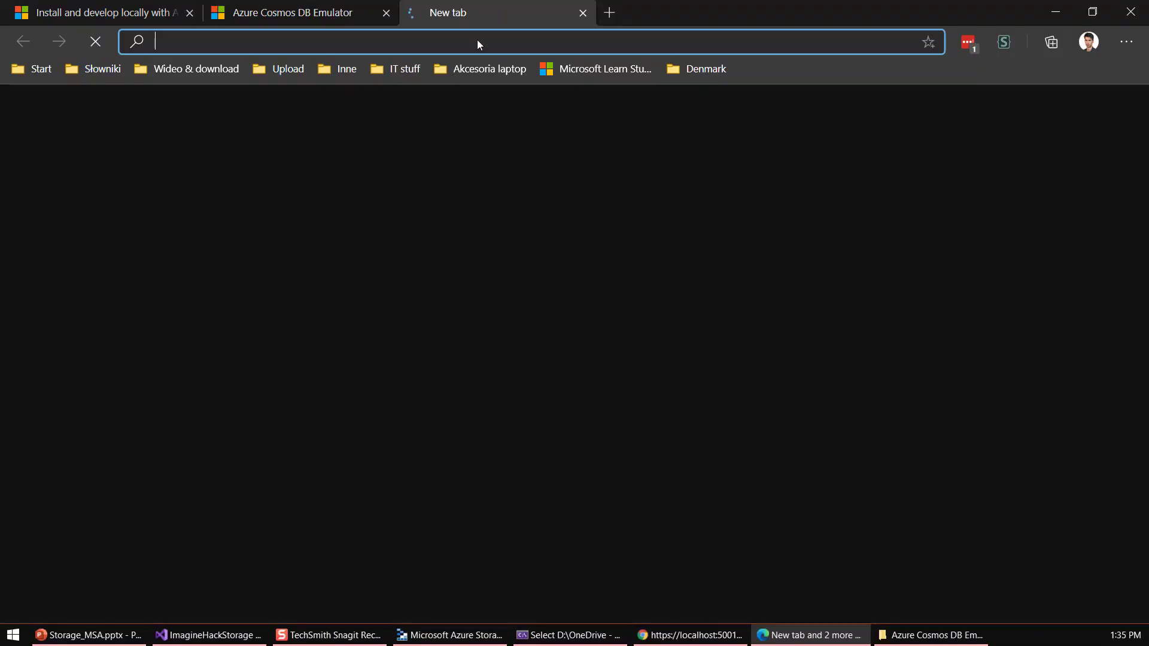
pyautogui.moveTo(497, 9); pyautogui.dragTo(6, 299)
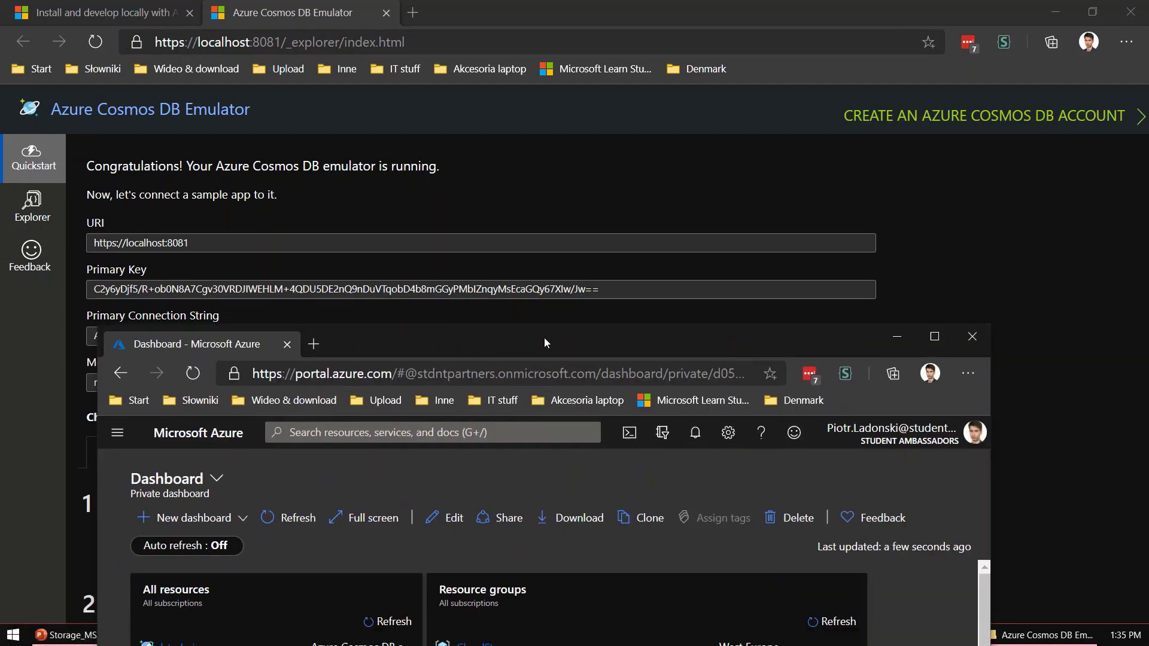
pyautogui.doubleClick(544, 338)
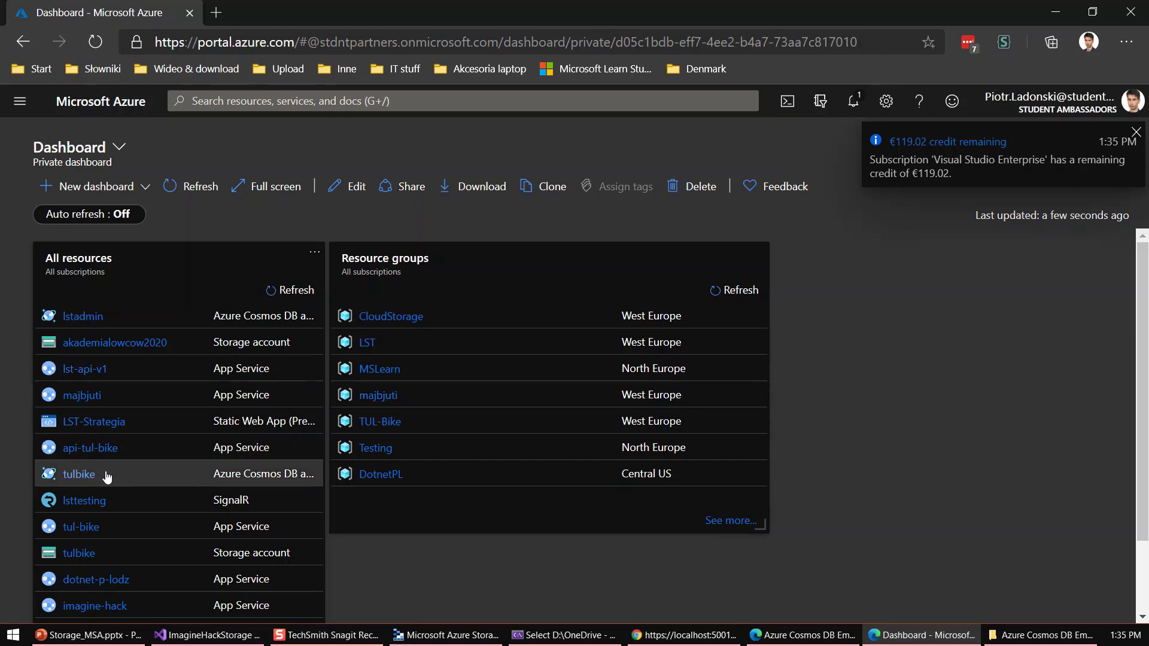
# Open the CloudStorage resource group and start adding a new storage account to it from the Marketplace
pyautogui.click(400, 319)
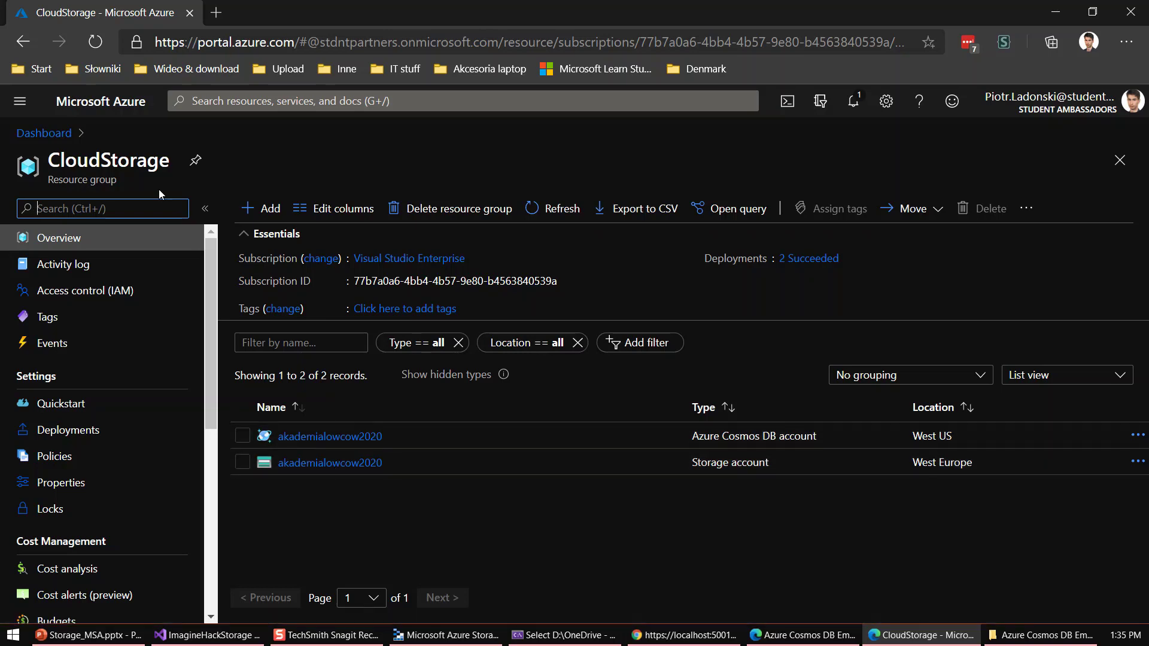
pyautogui.click(101, 101)
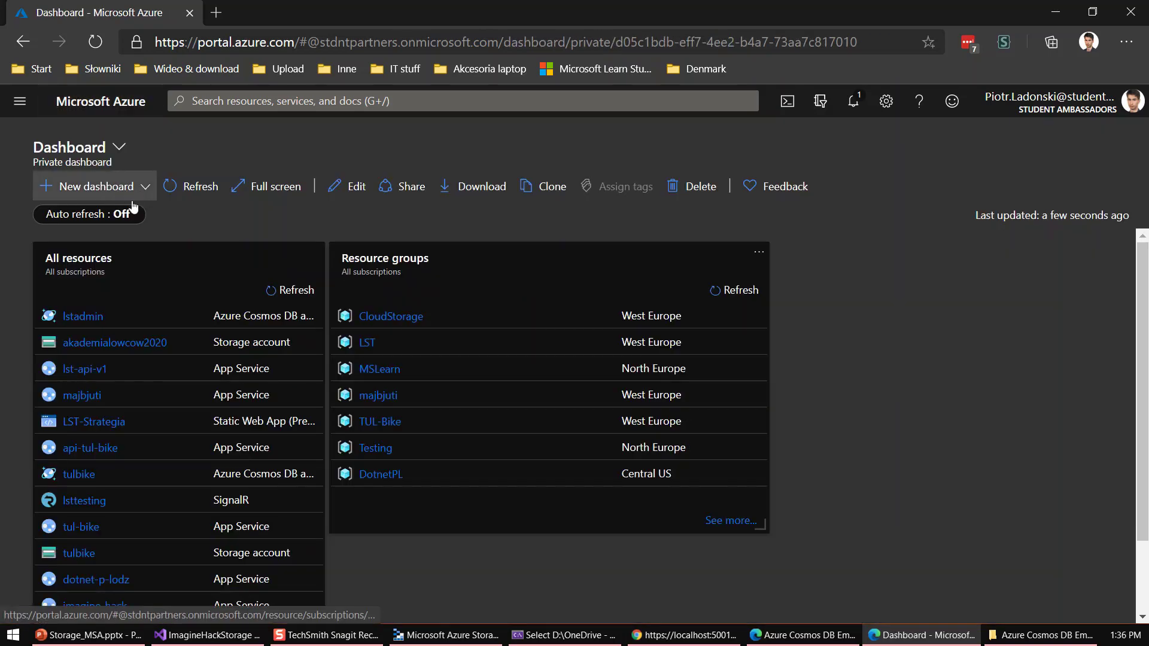
pyautogui.click(362, 316)
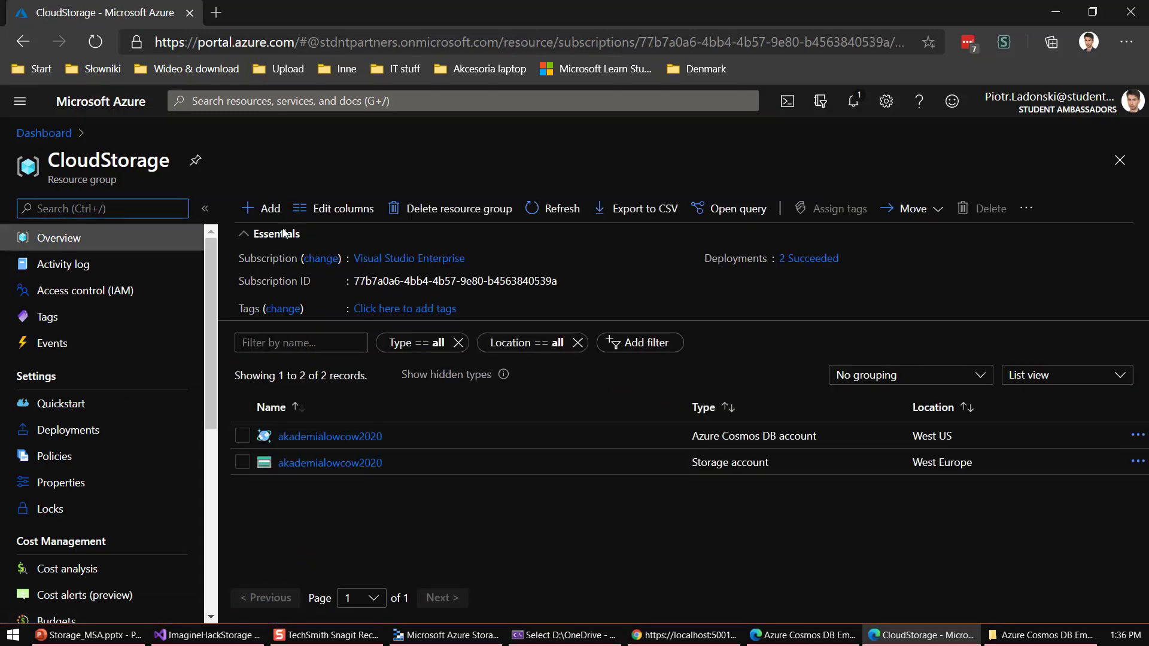
pyautogui.click(260, 209)
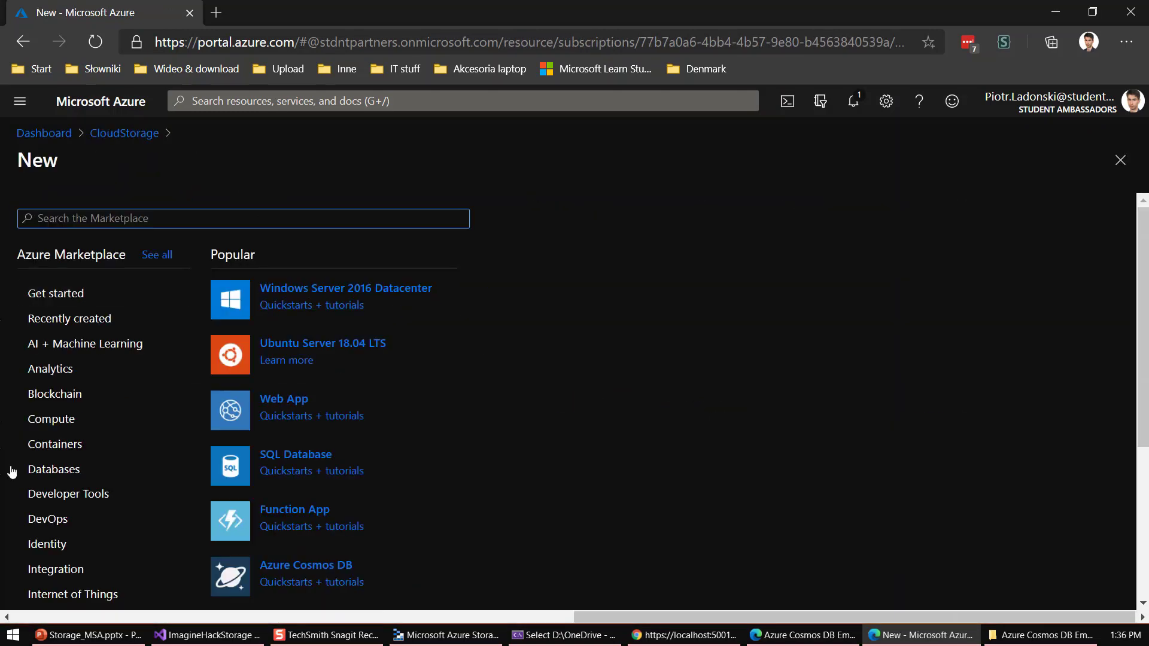
pyautogui.scroll(-2, 348, 471)
pyautogui.scroll(-2, 317, 476)
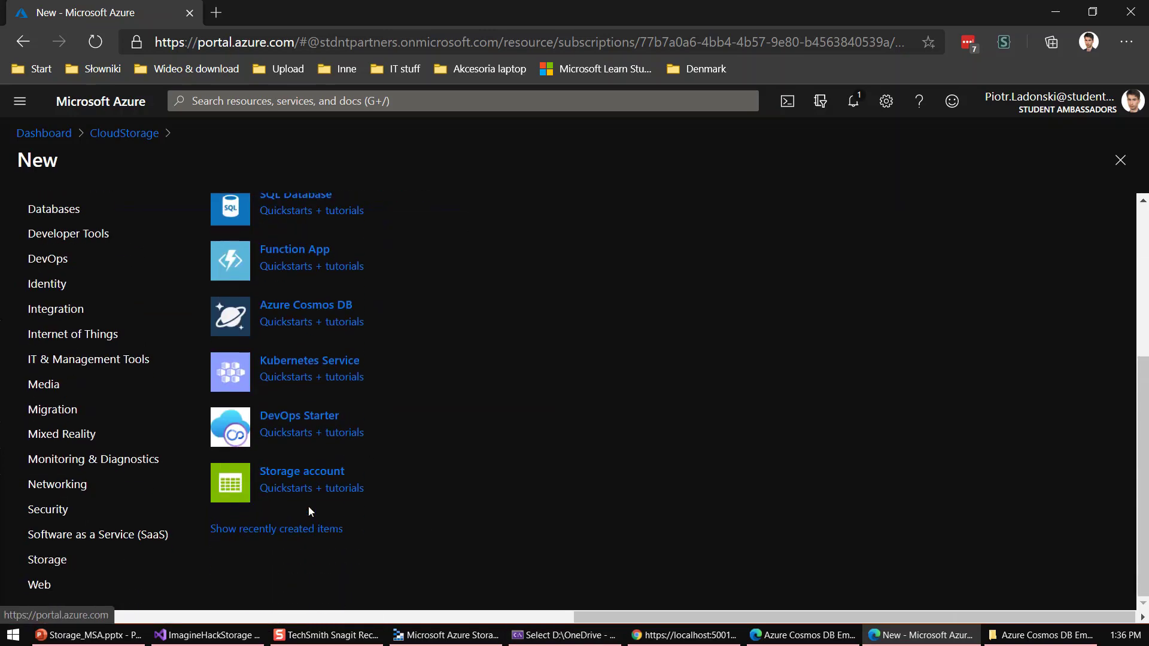
pyautogui.click(288, 479)
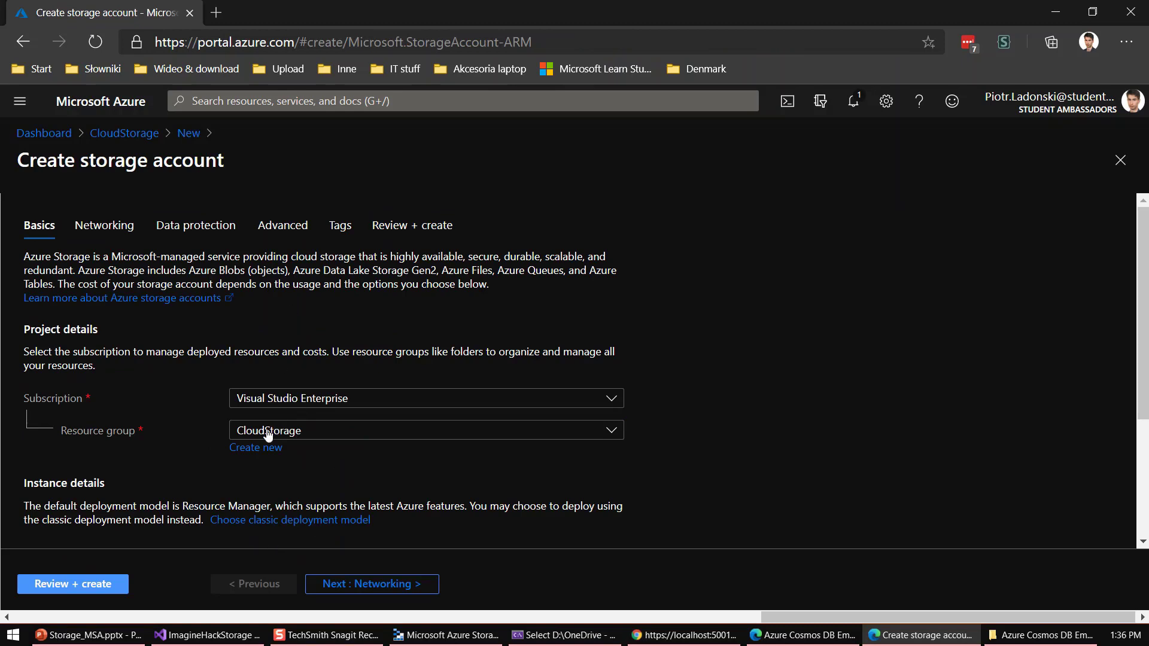
# Choose CloudStorage as the resource group for the new storage account under the Visual Studio Enterprise subscription
pyautogui.scroll(-3, 263, 419)
pyautogui.click(269, 403)
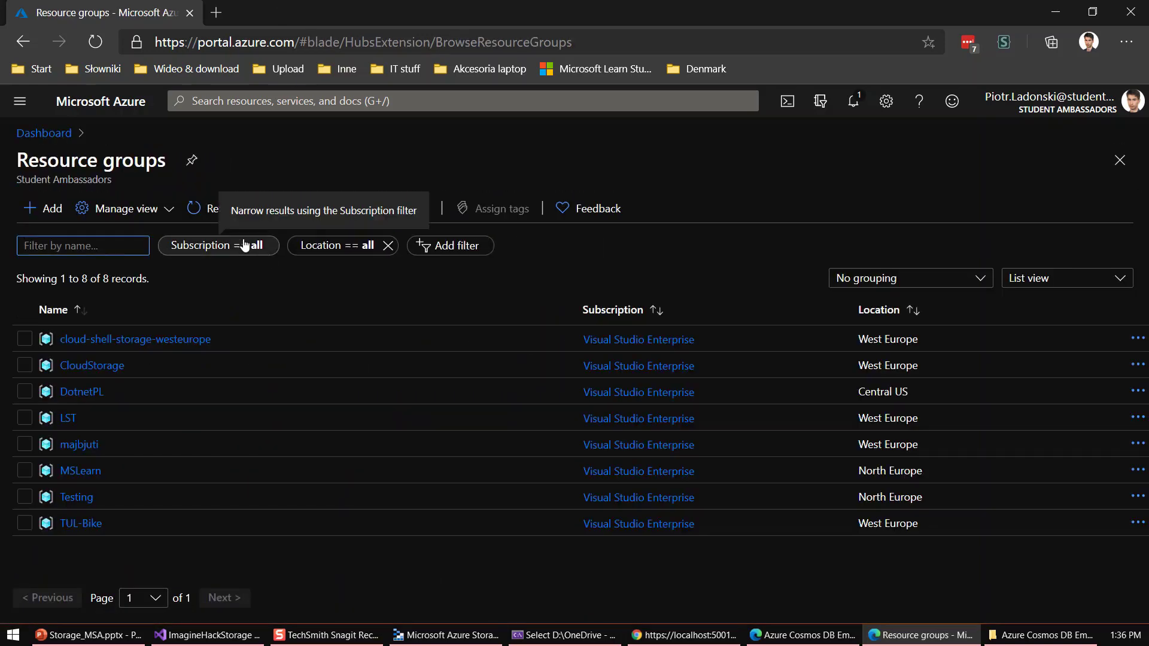
pyautogui.click(23, 41)
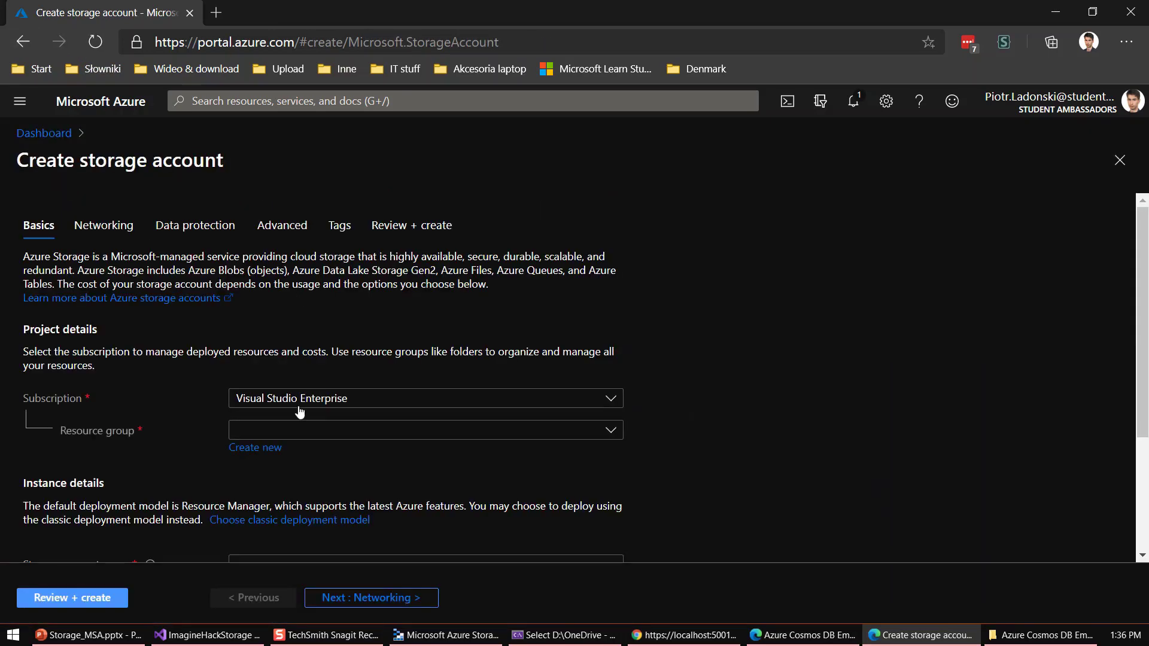
pyautogui.scroll(-2, 275, 441)
pyautogui.click(262, 320)
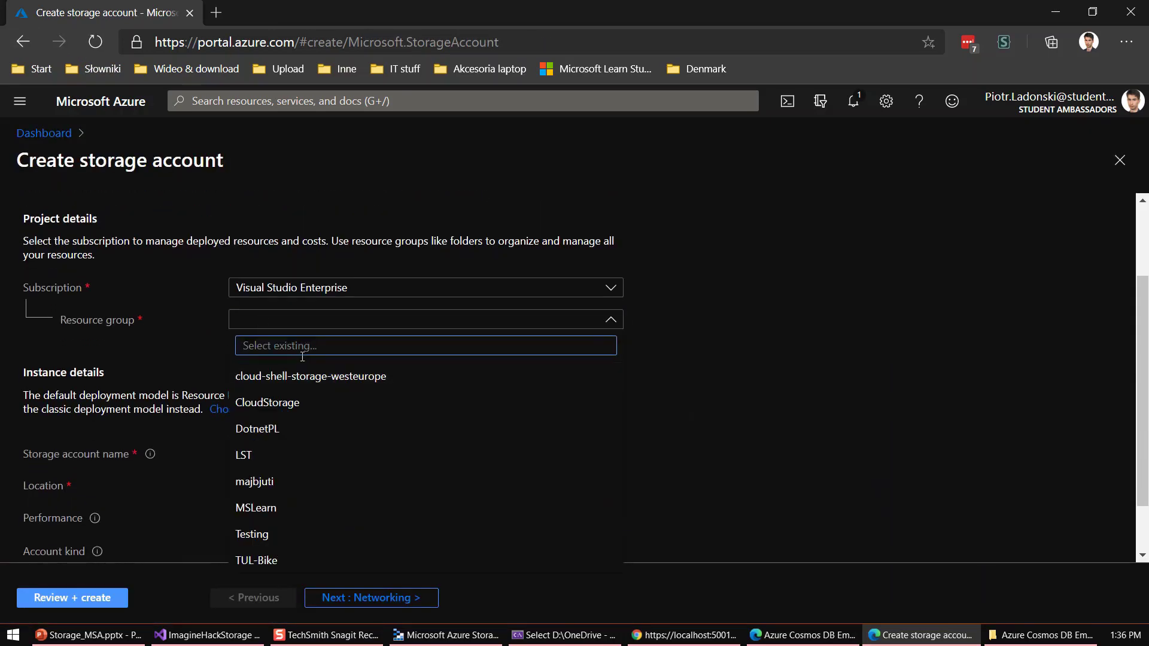
pyautogui.click(310, 401)
pyautogui.click(293, 448)
pyautogui.scroll(3, 271, 299)
pyautogui.scroll(-4, 271, 299)
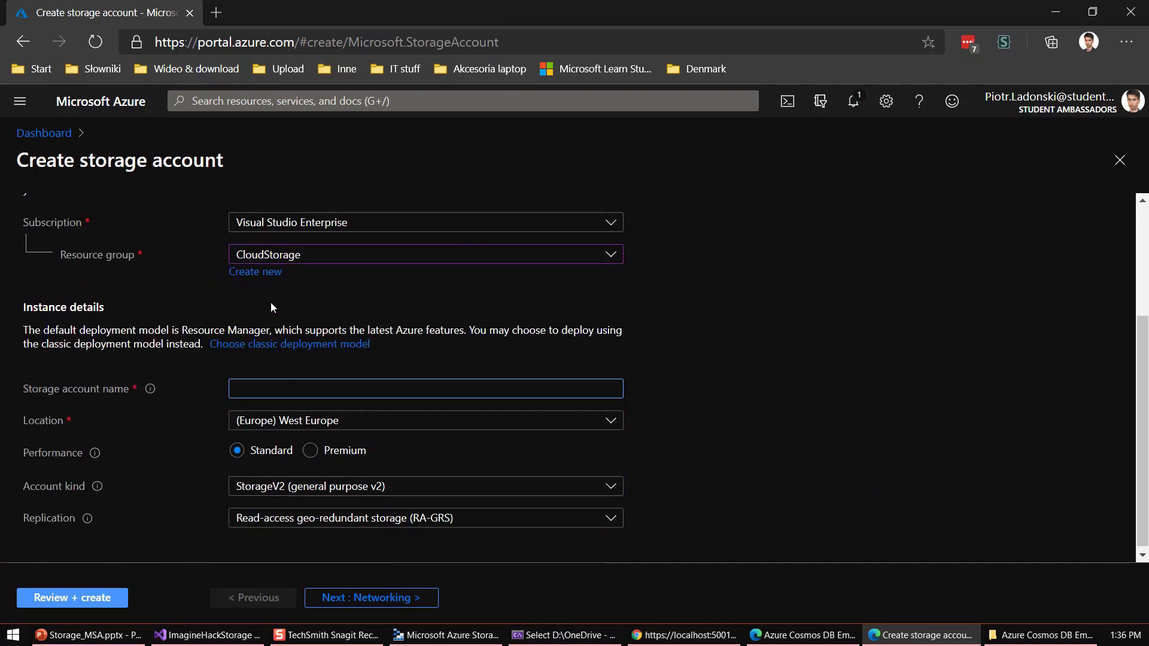
# Name the storage account fdhdfhdf, keep West Europe as its location, and set replication to Locally-redundant storage (LRS)
pyautogui.write('fdhdfhdf')
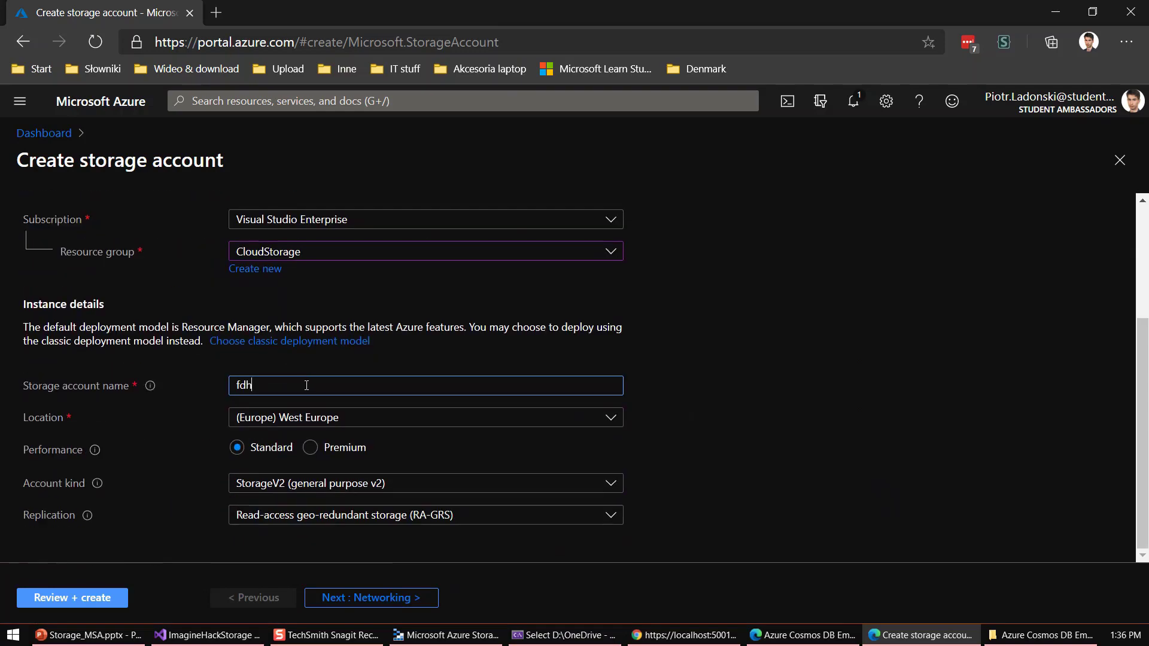
pyautogui.click(358, 423)
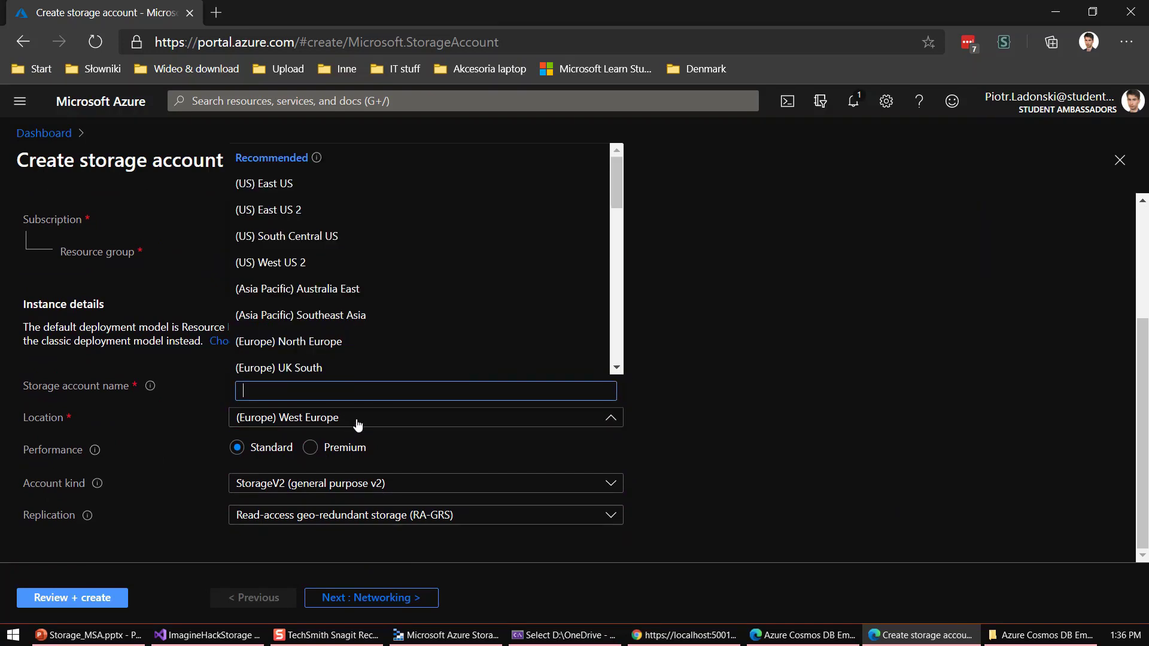
pyautogui.click(358, 422)
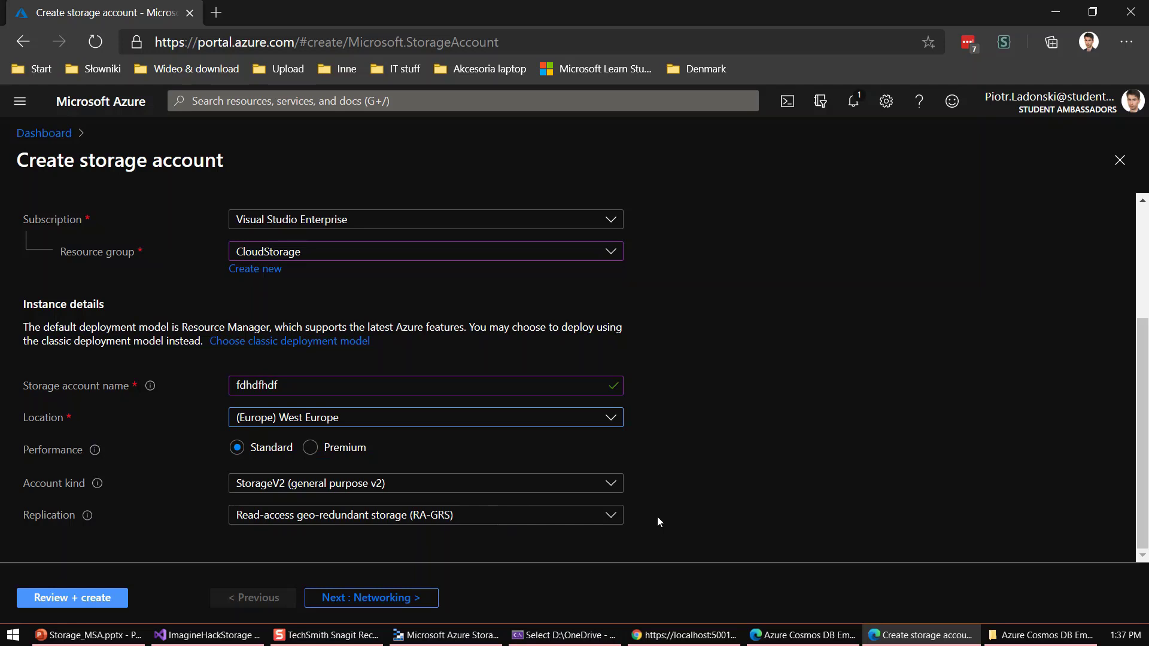
pyautogui.click(451, 526)
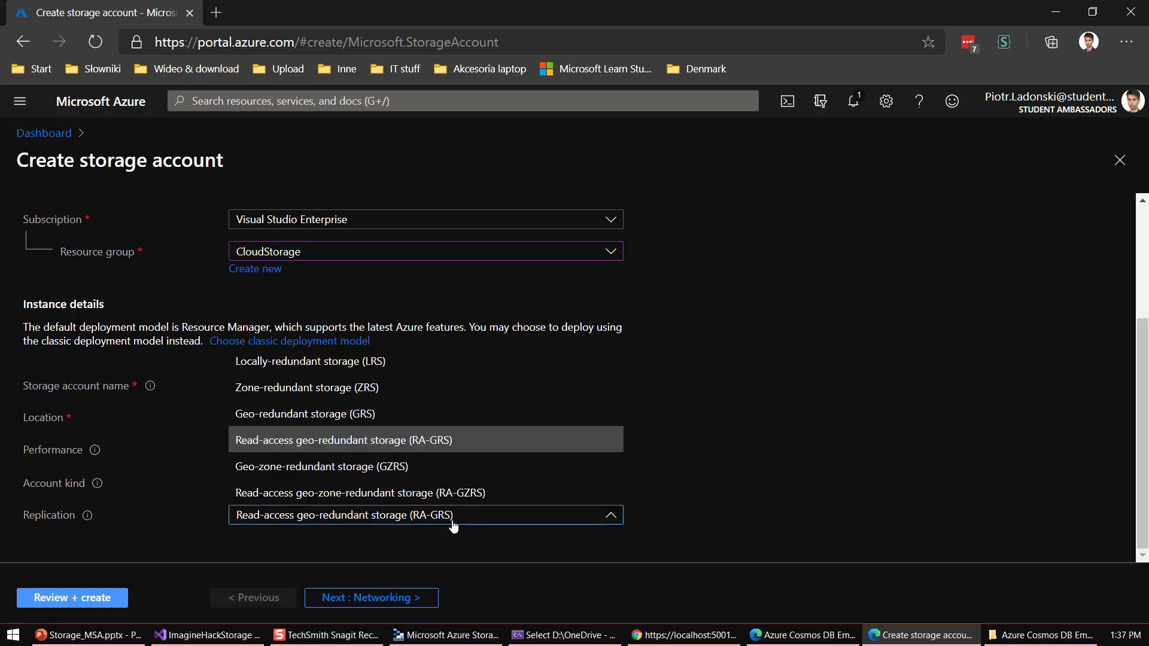
pyautogui.click(409, 370)
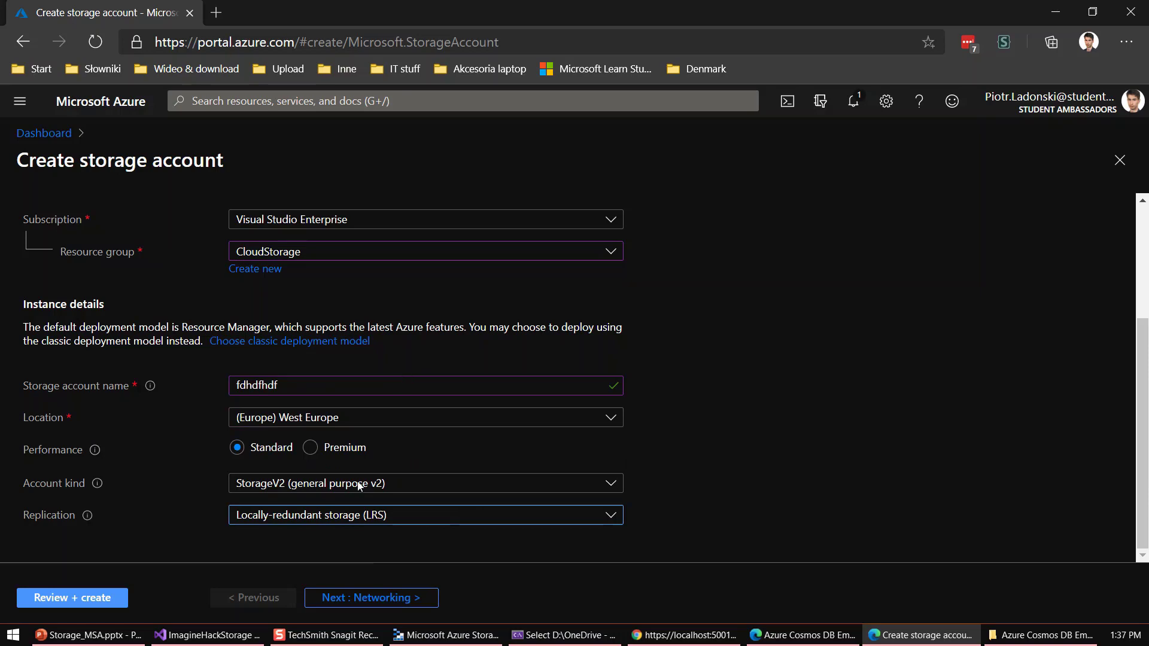
# Review the new storage account's networking connectivity and data protection options
pyautogui.scroll(5, 119, 240)
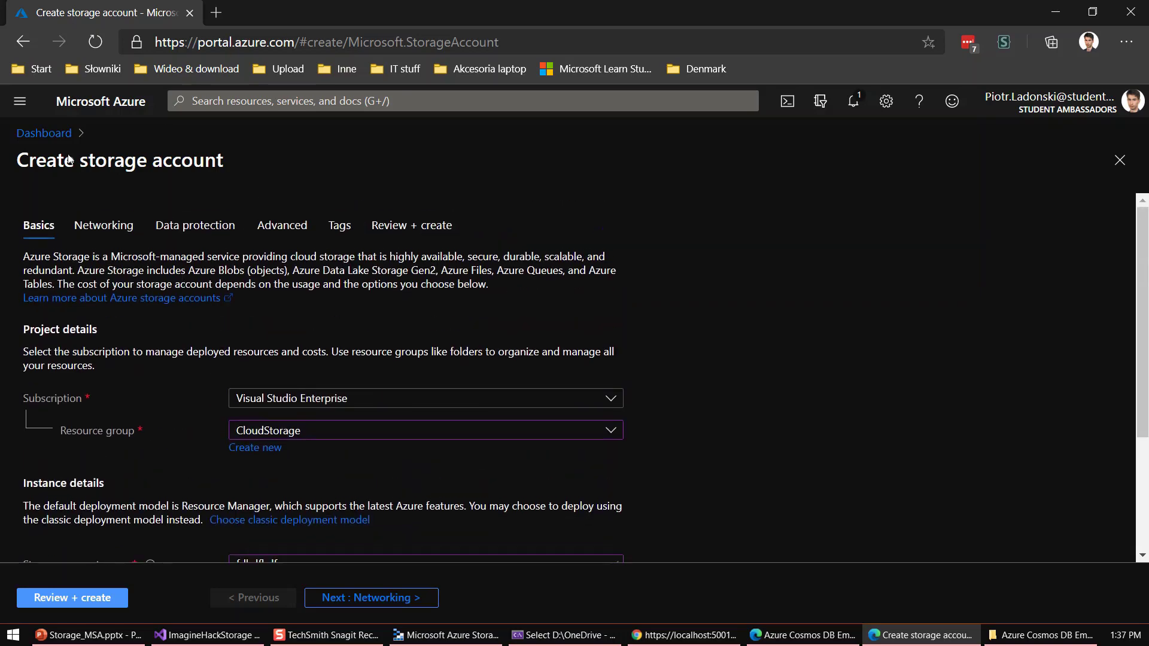
pyautogui.click(111, 226)
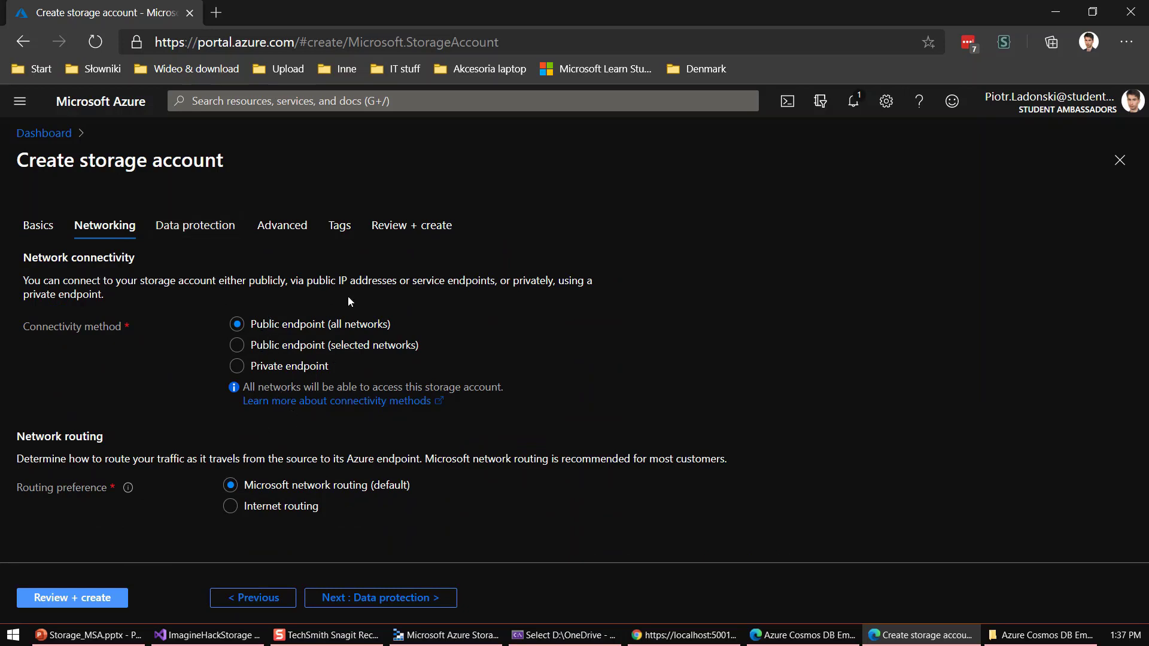
pyautogui.click(179, 232)
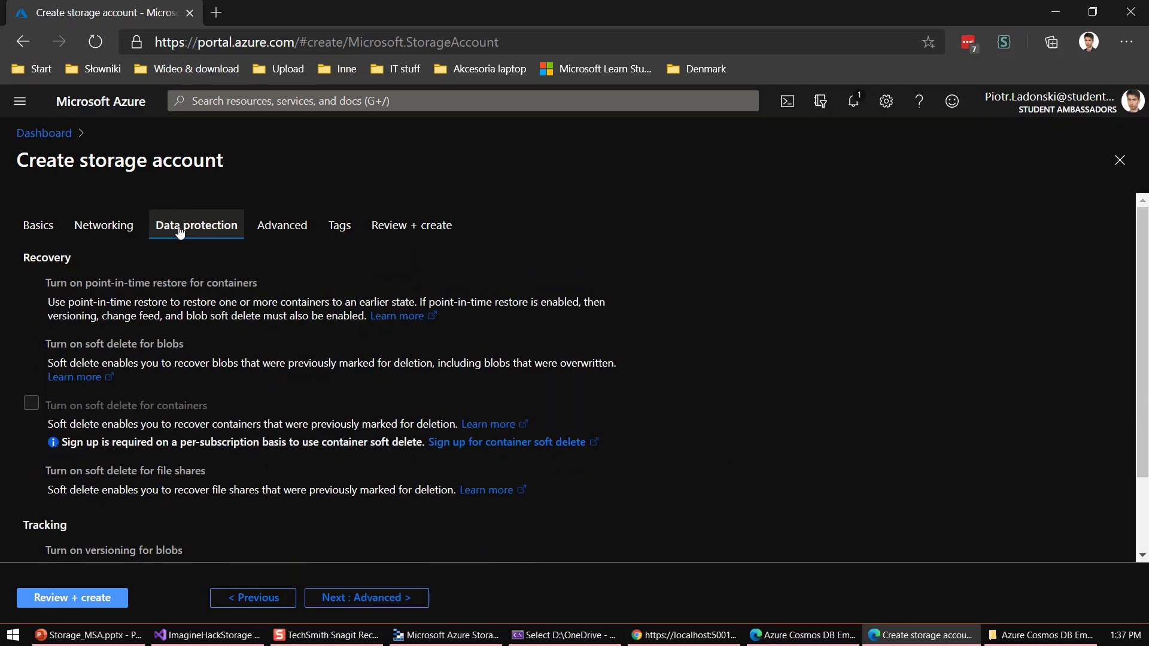
# Set the new storage account's default blob access tier to Cool in its advanced settings
pyautogui.click(292, 230)
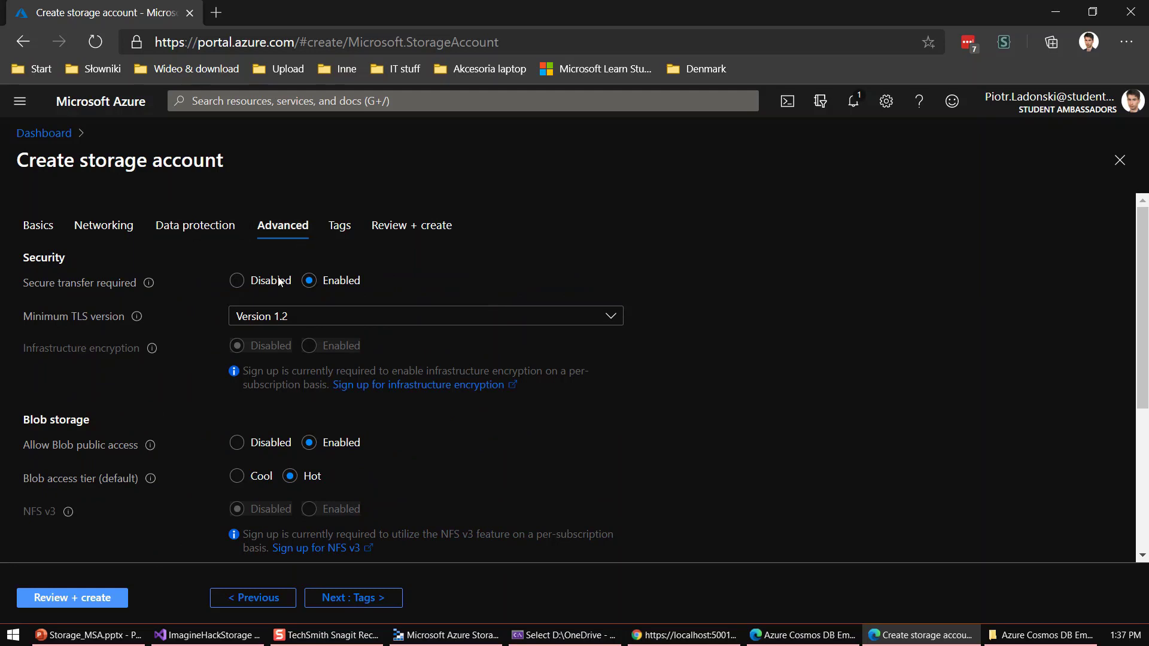
pyautogui.scroll(-1, 227, 285)
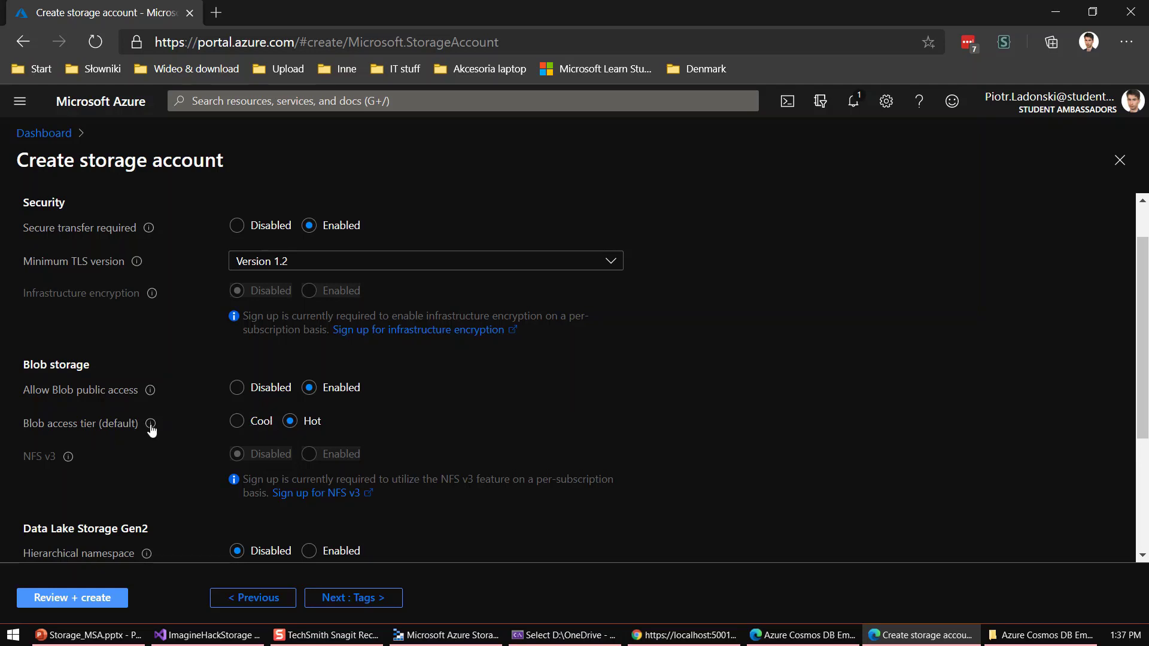
pyautogui.moveTo(150, 426)
pyautogui.click(238, 422)
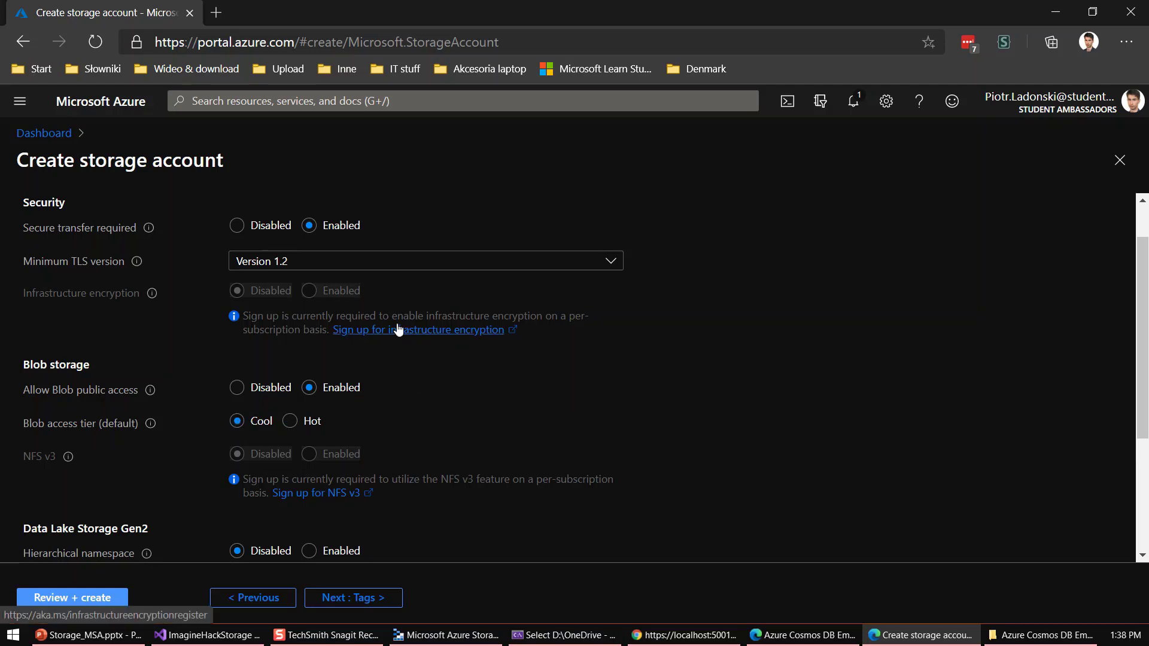
# Examine the advanced settings for Data Lake Storage Gen2, Azure Files, and Tables and Queues, including the hierarchical namespace description
pyautogui.scroll(-2, 397, 328)
pyautogui.scroll(-2, 238, 394)
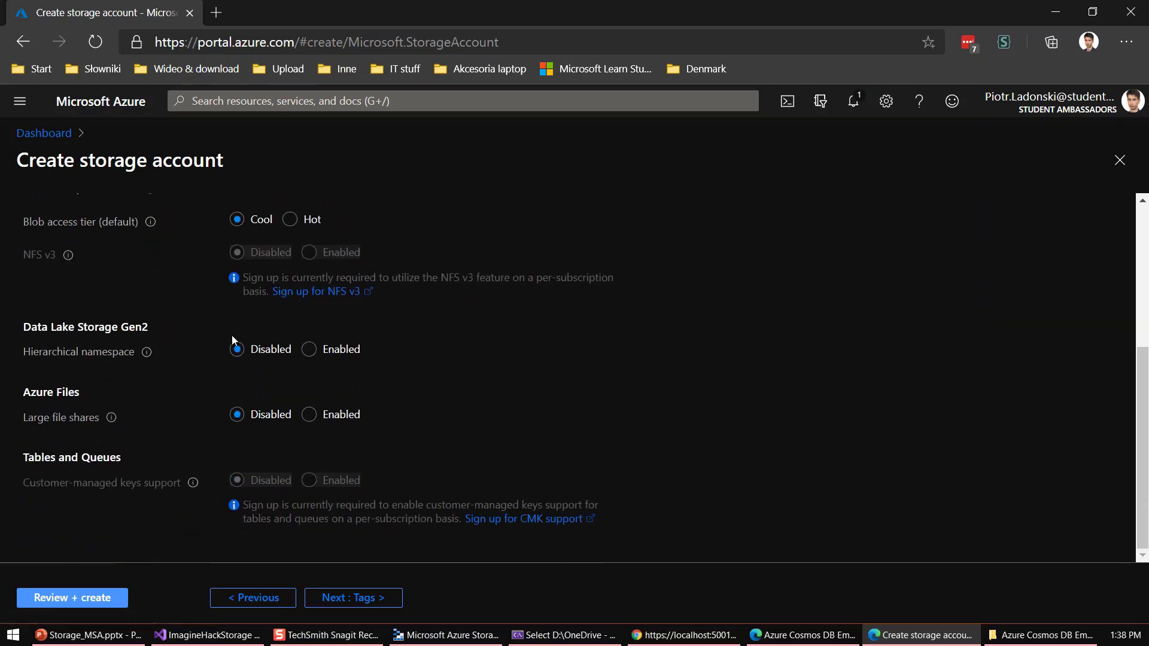
pyautogui.scroll(5, 272, 376)
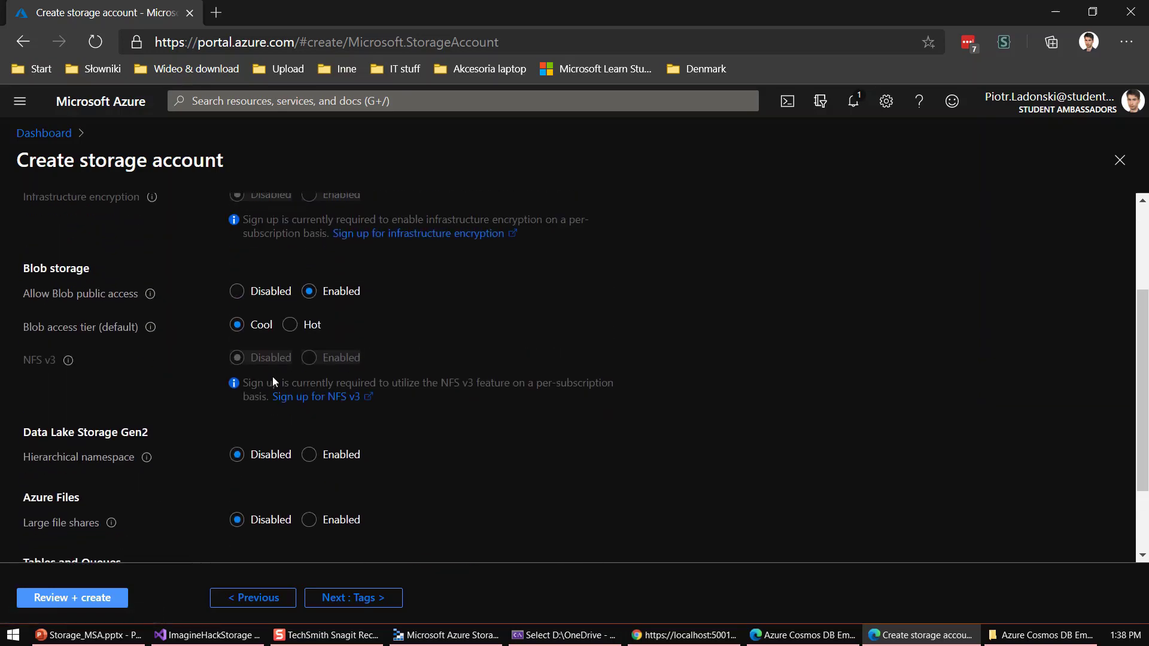
pyautogui.scroll(-5, 149, 409)
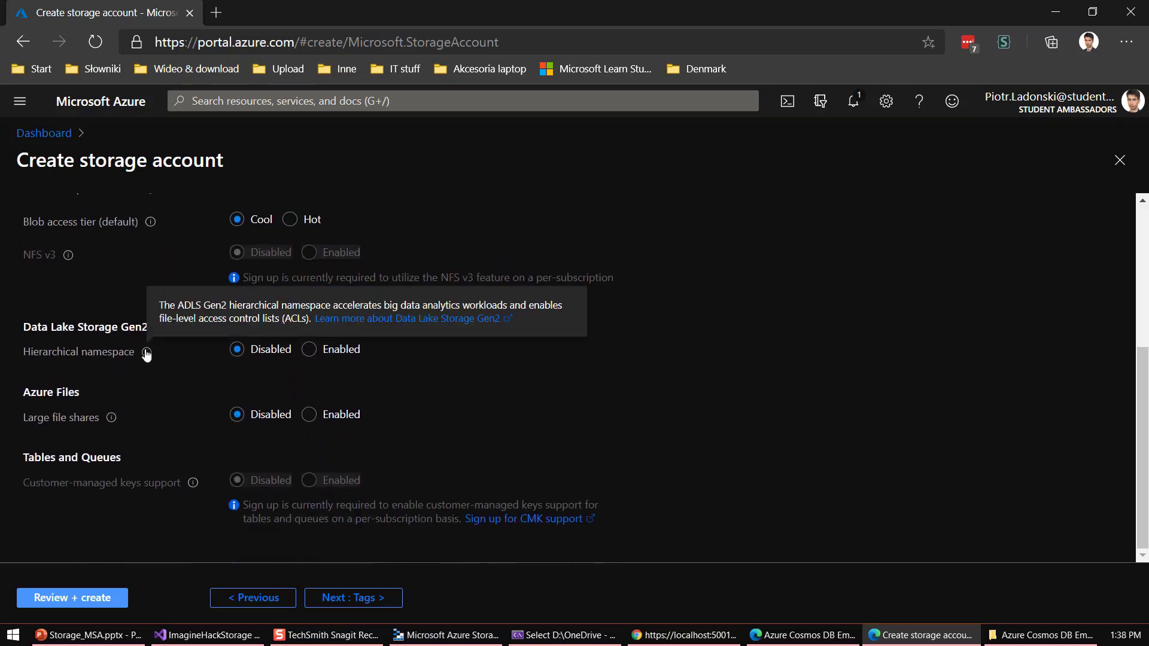
pyautogui.scroll(1, 174, 401)
pyautogui.scroll(4, 174, 405)
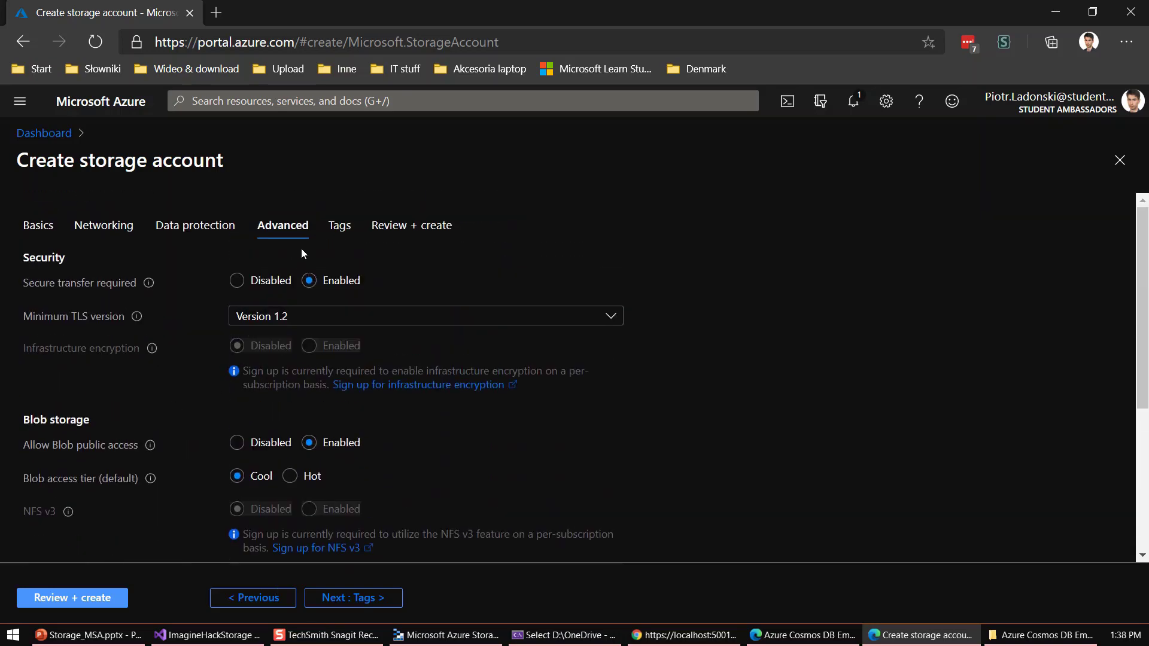
# Check the new storage account's tags and final configuration summary, and leave the form without creating the account
pyautogui.click(340, 226)
pyautogui.click(410, 226)
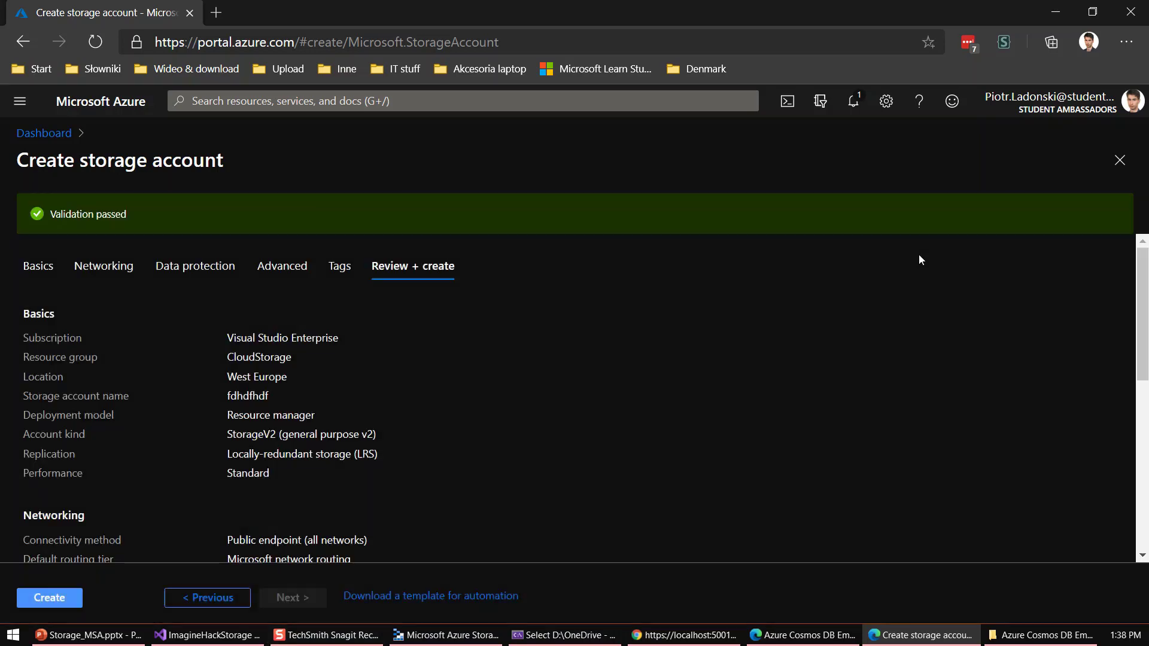
pyautogui.click(1120, 159)
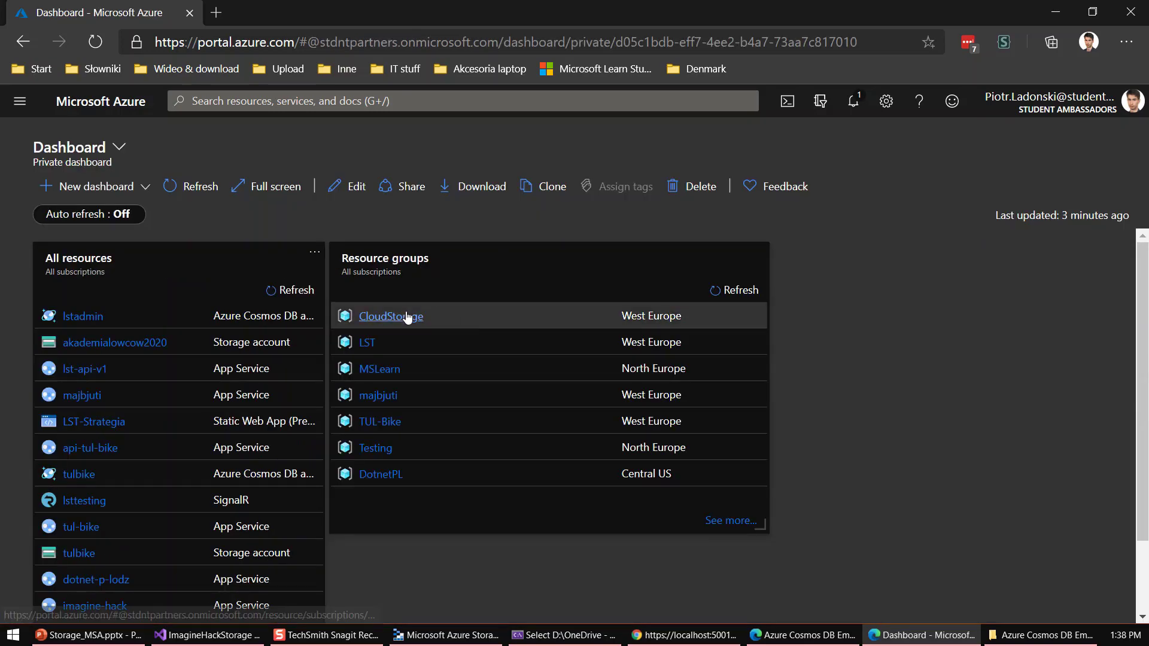
# Open the akademialowcow2020 storage account in the CloudStorage resource group, and look through its service menu and blob containers
pyautogui.click(405, 316)
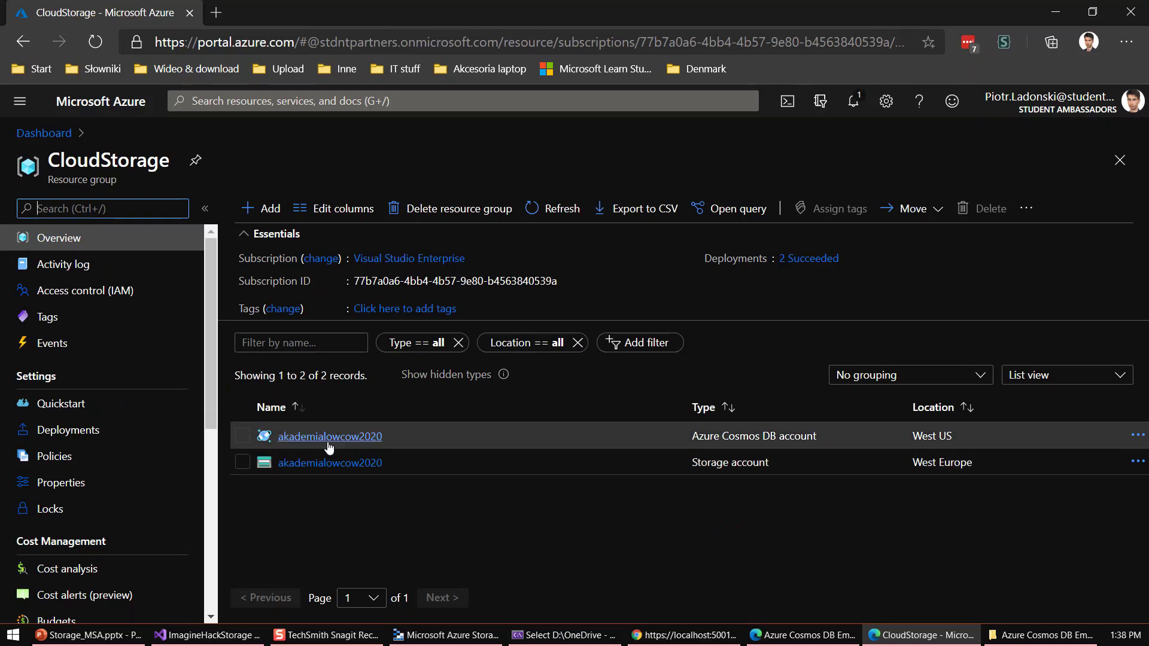
pyautogui.click(329, 464)
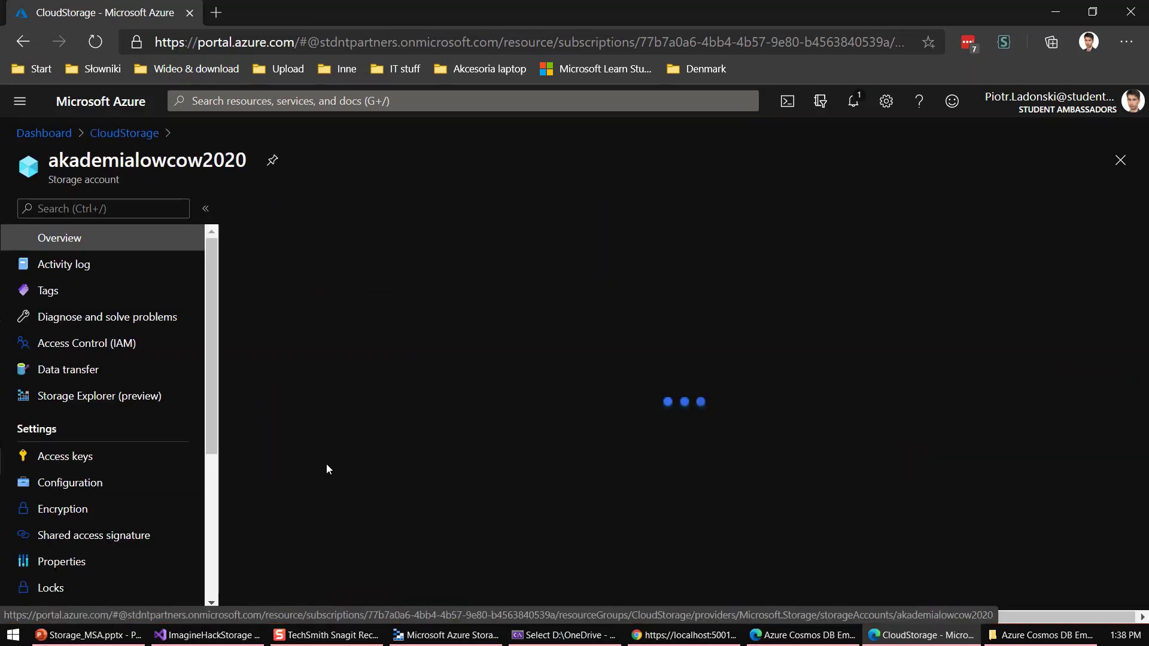
pyautogui.scroll(-5, 134, 397)
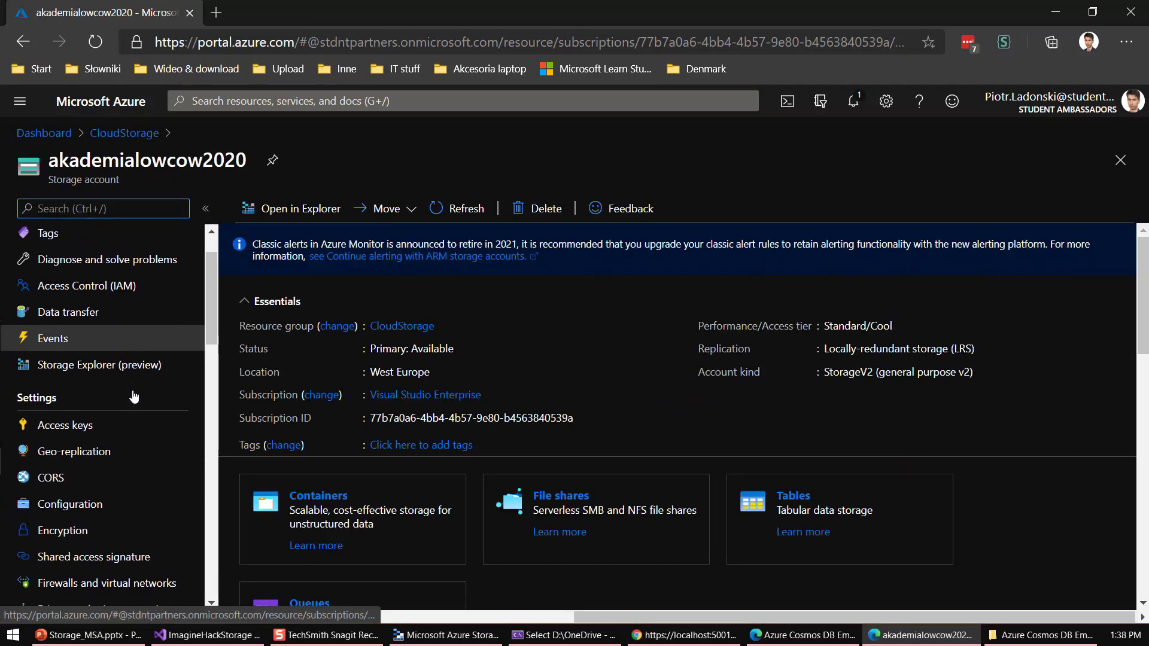
pyautogui.scroll(-2, 134, 397)
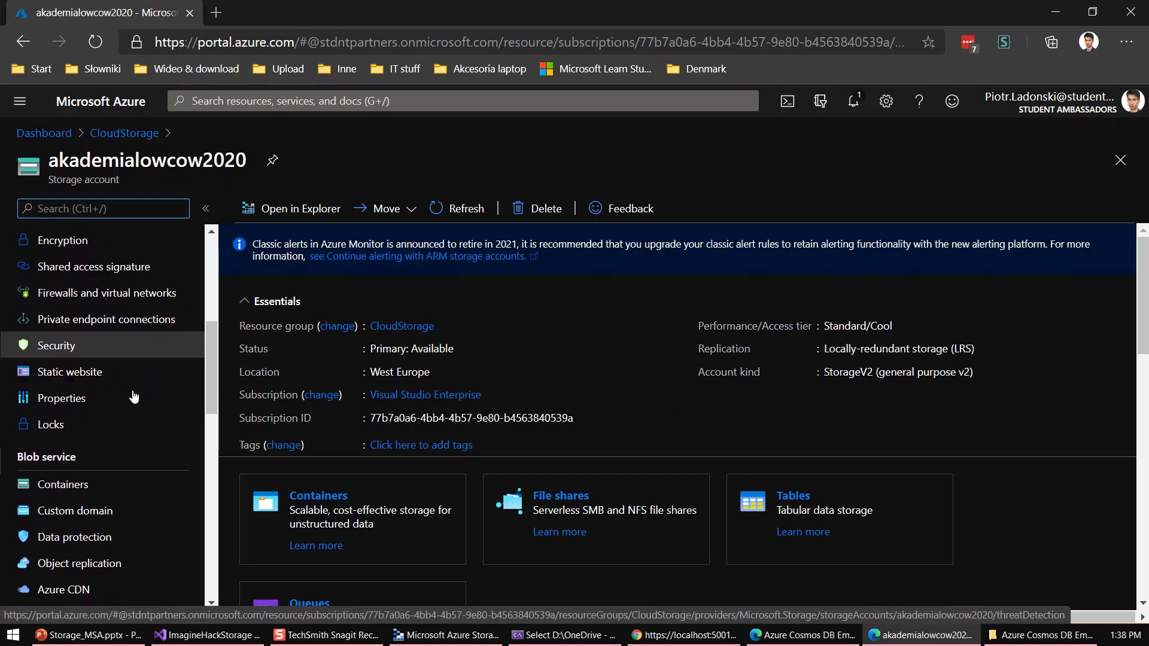
pyautogui.scroll(-4, 97, 492)
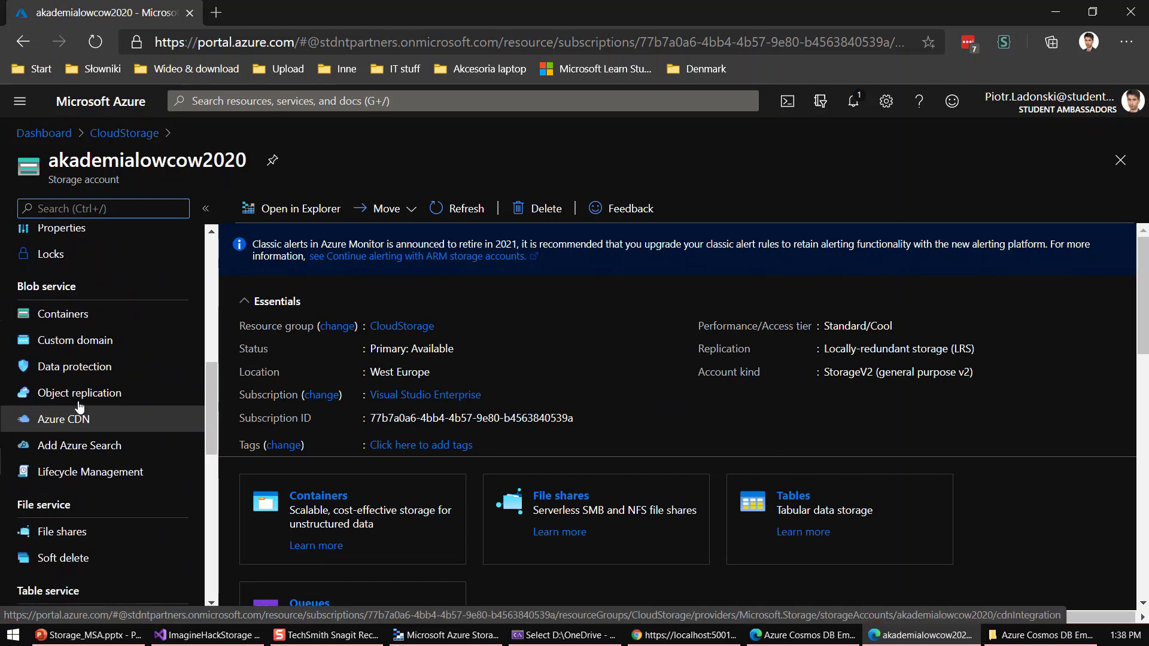
pyautogui.click(75, 316)
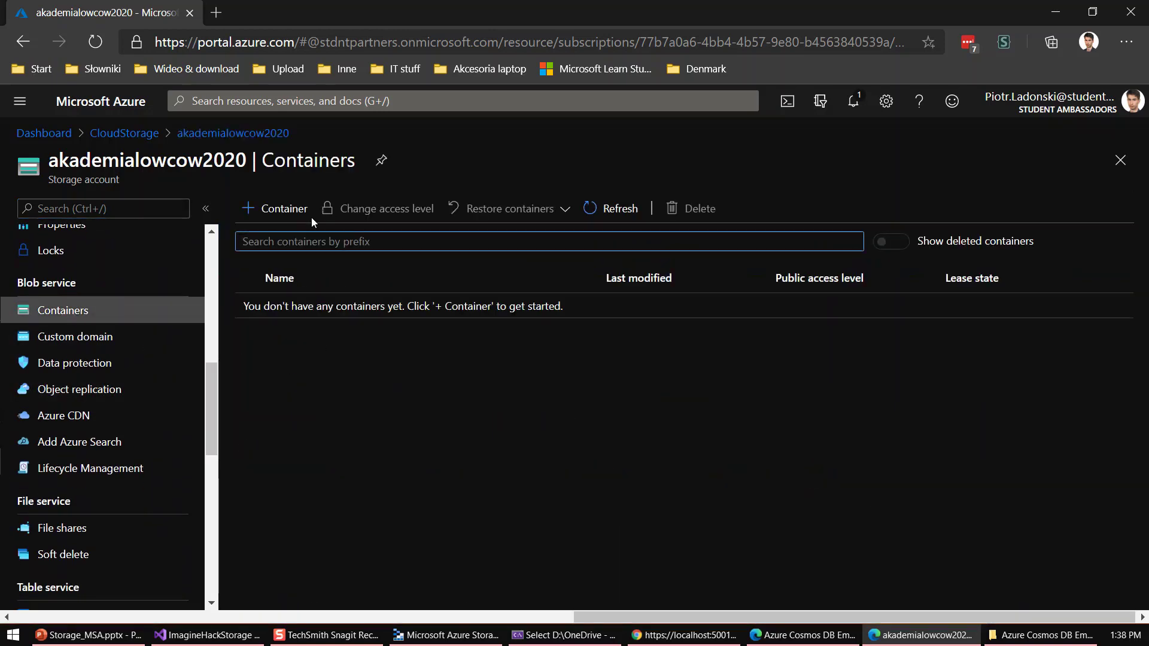
pyautogui.scroll(7, 90, 383)
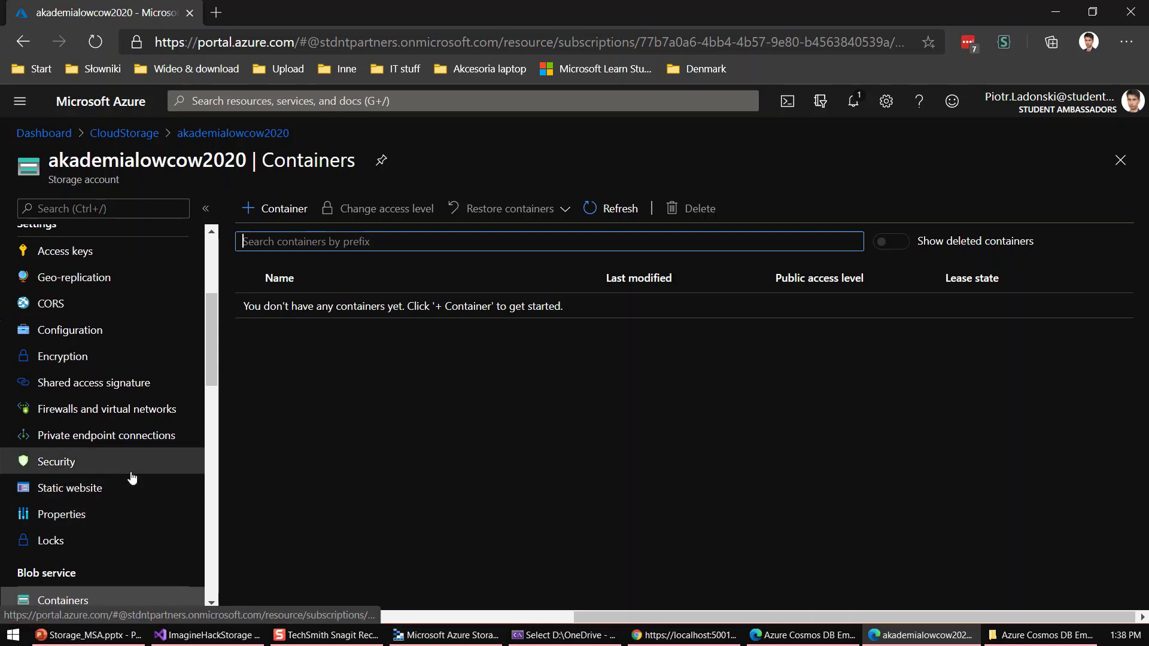
pyautogui.scroll(4, 132, 478)
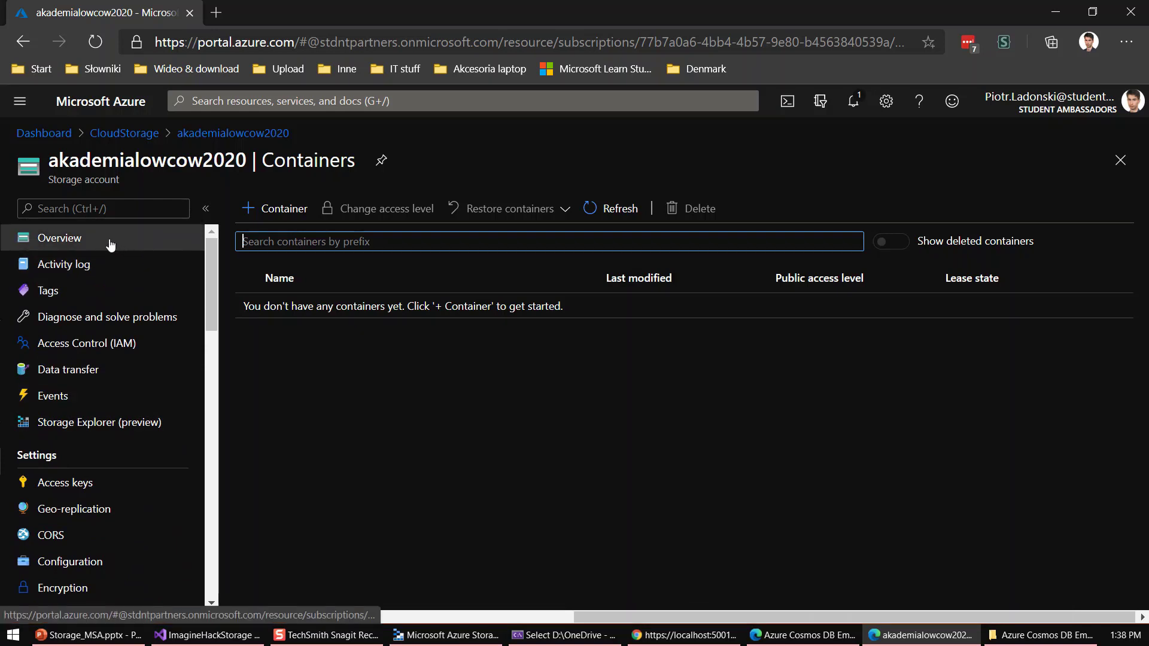
# Open the access keys of the akademialowcow2020 storage account and examine both keys and their connection strings
pyautogui.click(100, 491)
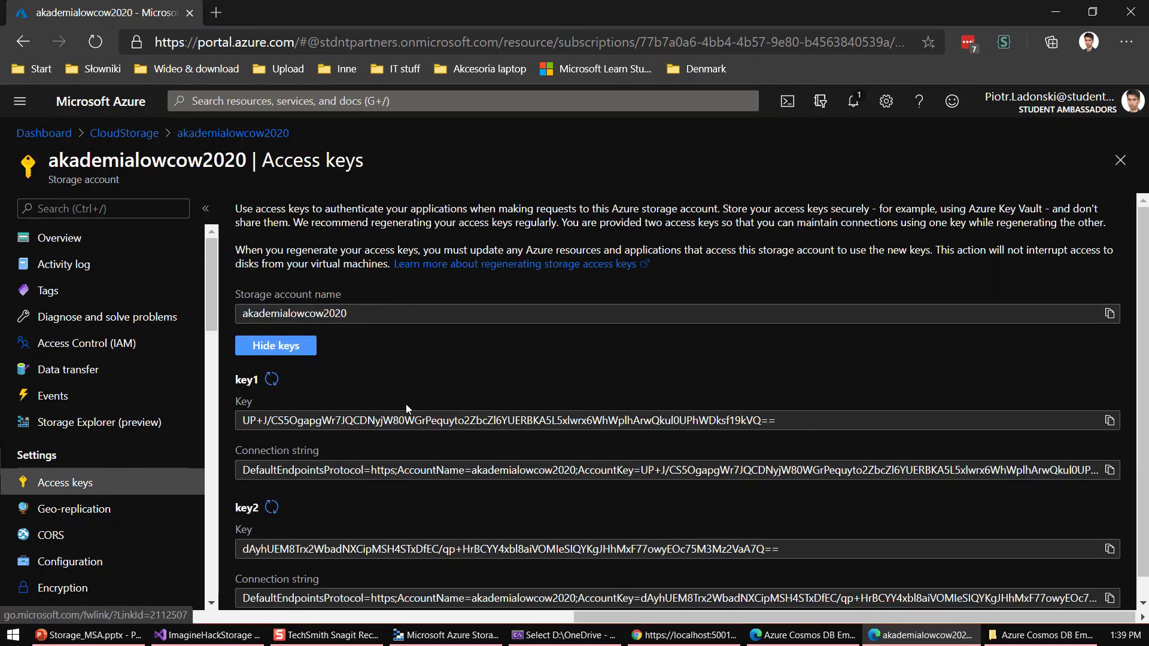
pyautogui.scroll(-1, 355, 460)
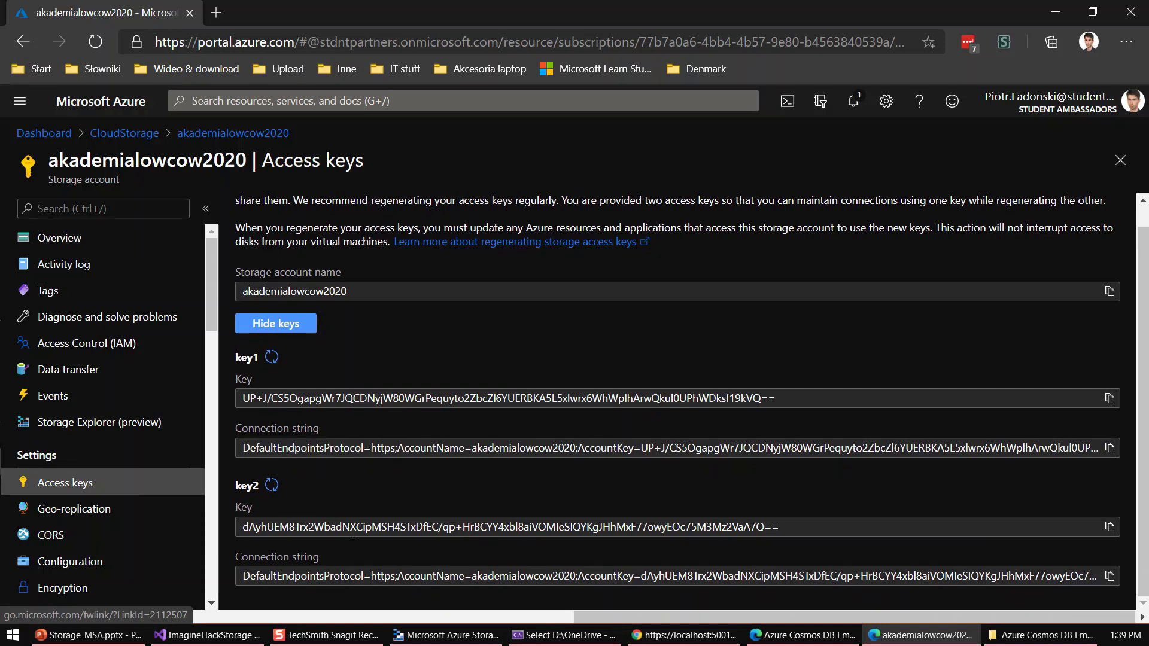
pyautogui.scroll(1, 361, 452)
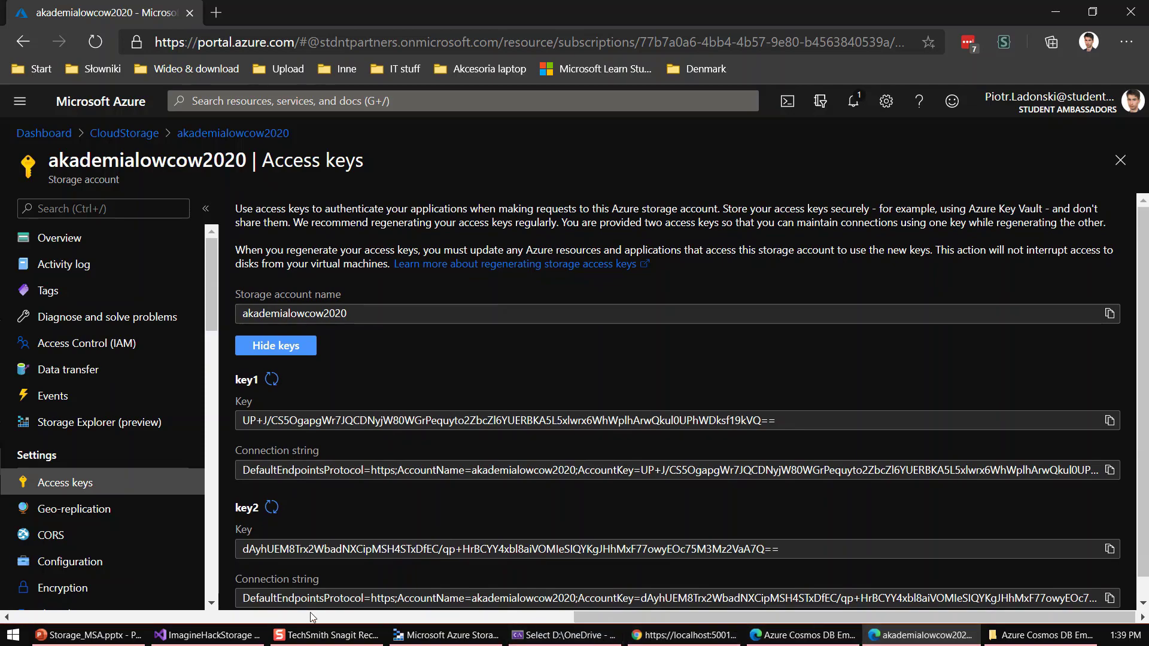
# Switch to Visual Studio, examine the StorageAccount connection string in secrets.json, and return to the Azure portal
pyautogui.click(210, 635)
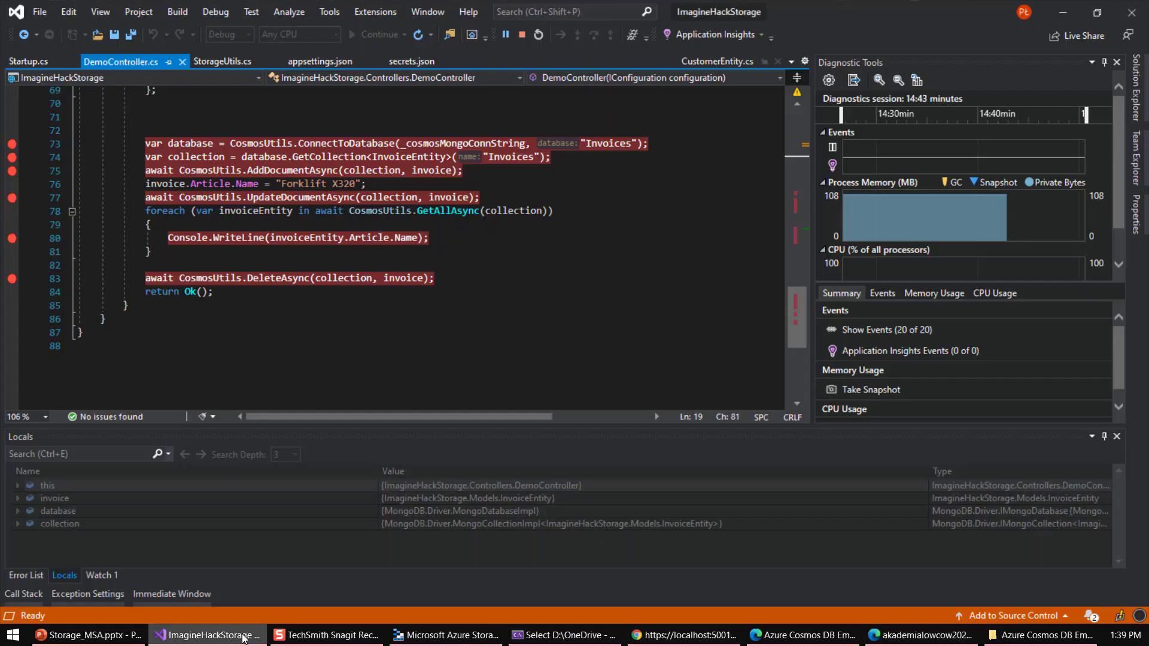
pyautogui.click(407, 61)
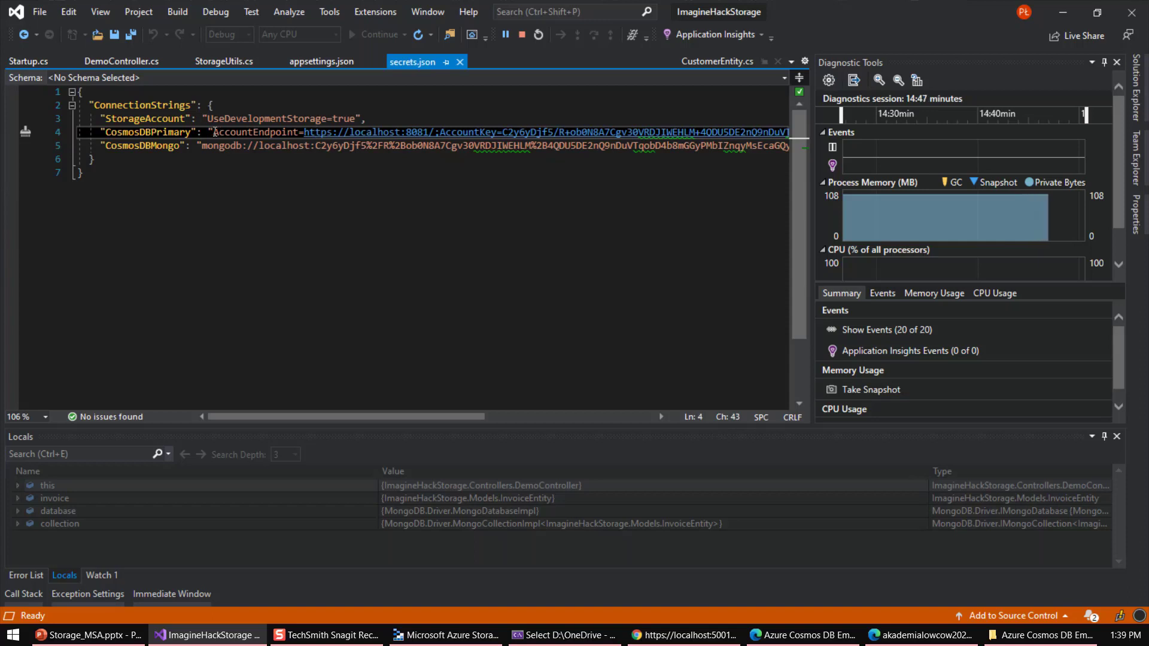
pyautogui.moveTo(208, 119); pyautogui.dragTo(356, 119)
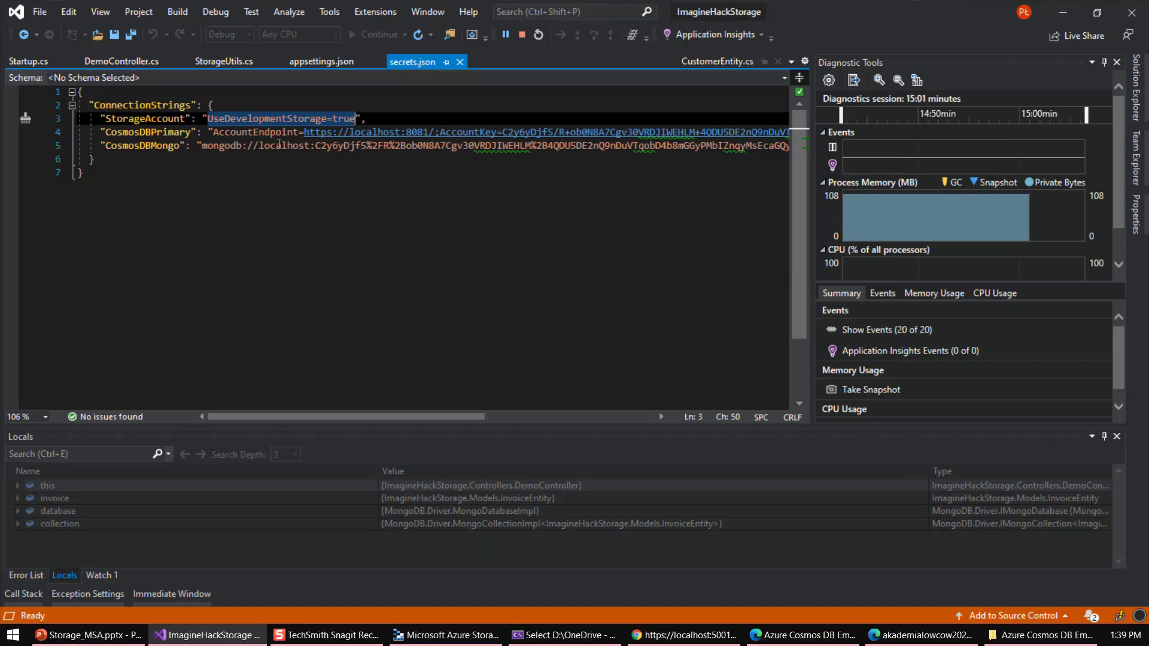
pyautogui.click(1063, 12)
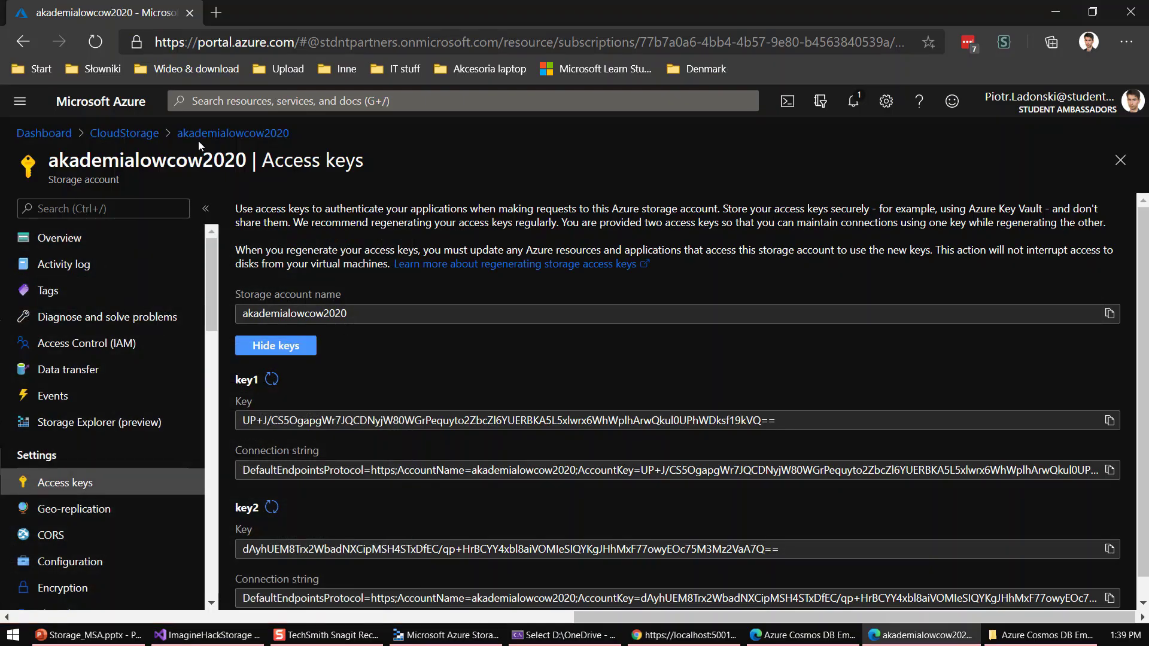
# Start a new Azure Cosmos DB account from the CloudStorage resource group and enter hghfg as its account name
pyautogui.click(158, 134)
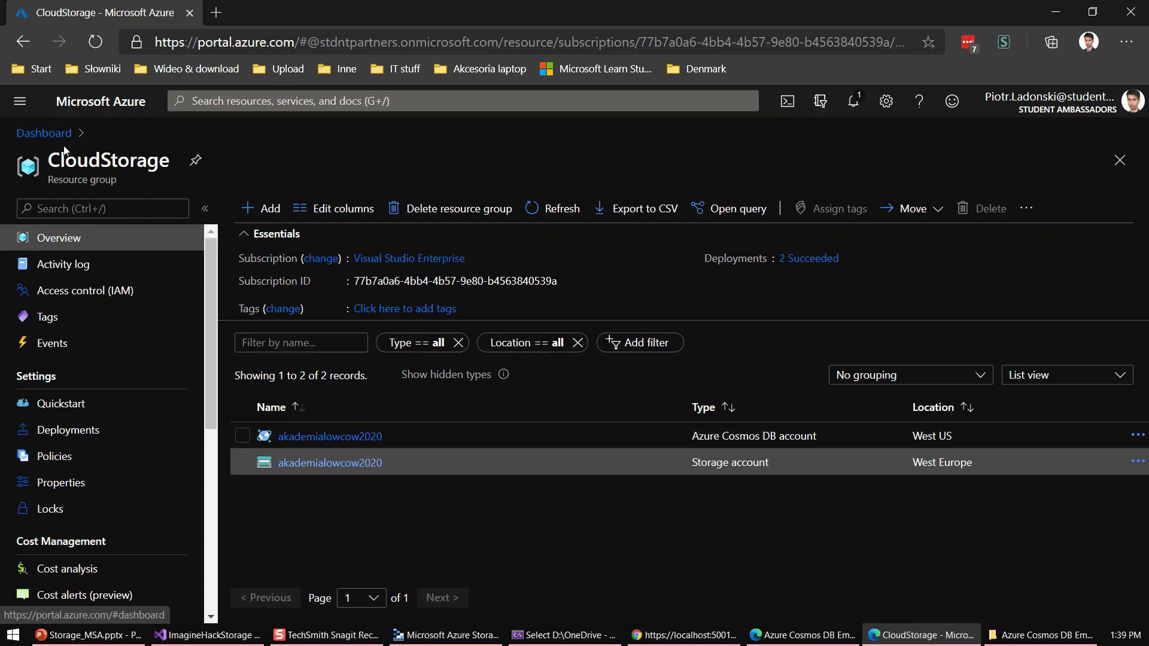
pyautogui.click(264, 208)
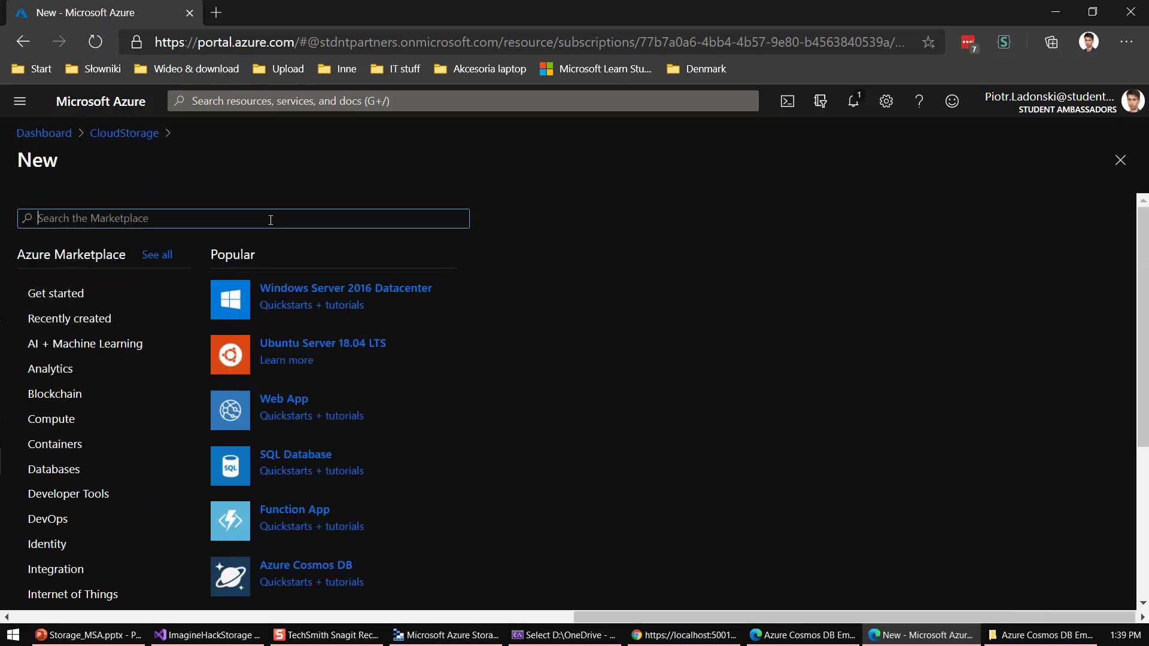
pyautogui.click(291, 564)
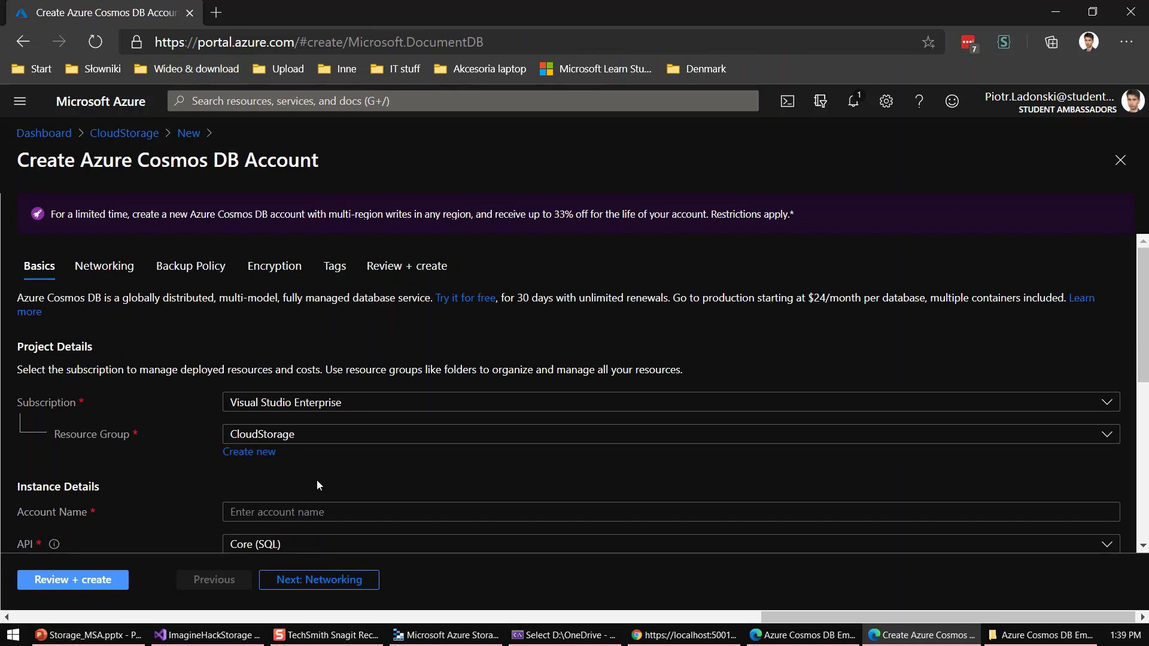
pyautogui.scroll(-1, 310, 466)
pyautogui.click(327, 465)
pyautogui.write('hghfg')
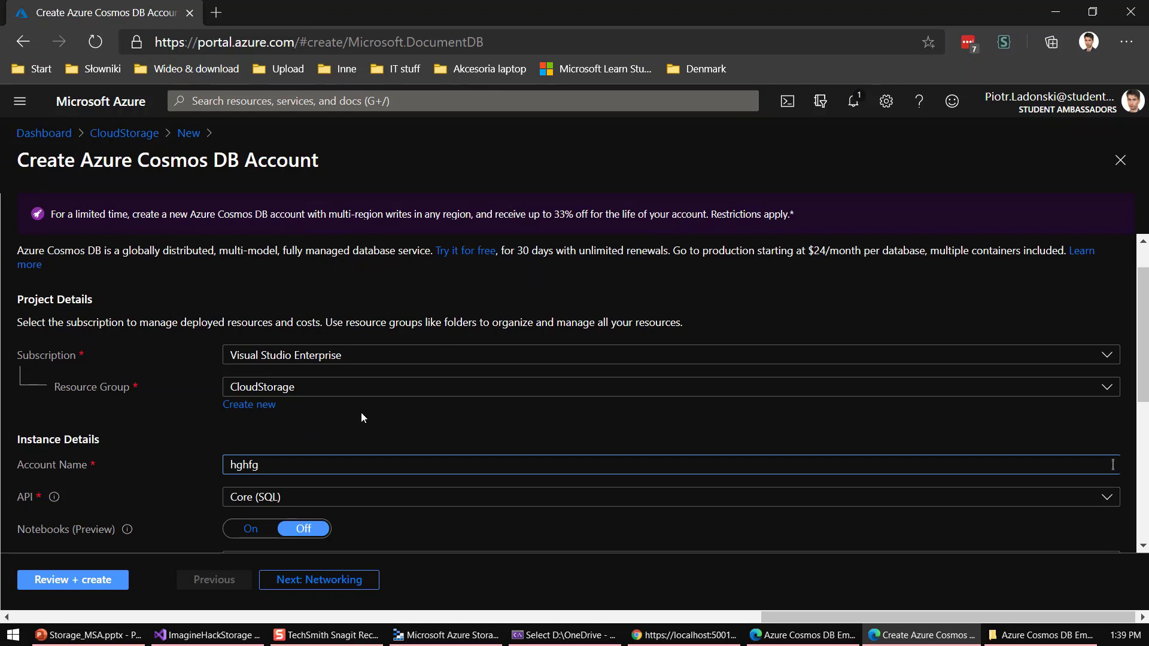
# Set the new Cosmos DB account's API to Azure Cosmos DB for MongoDB API and its capacity mode to Provisioned throughput
pyautogui.scroll(-2, 361, 415)
pyautogui.click(360, 402)
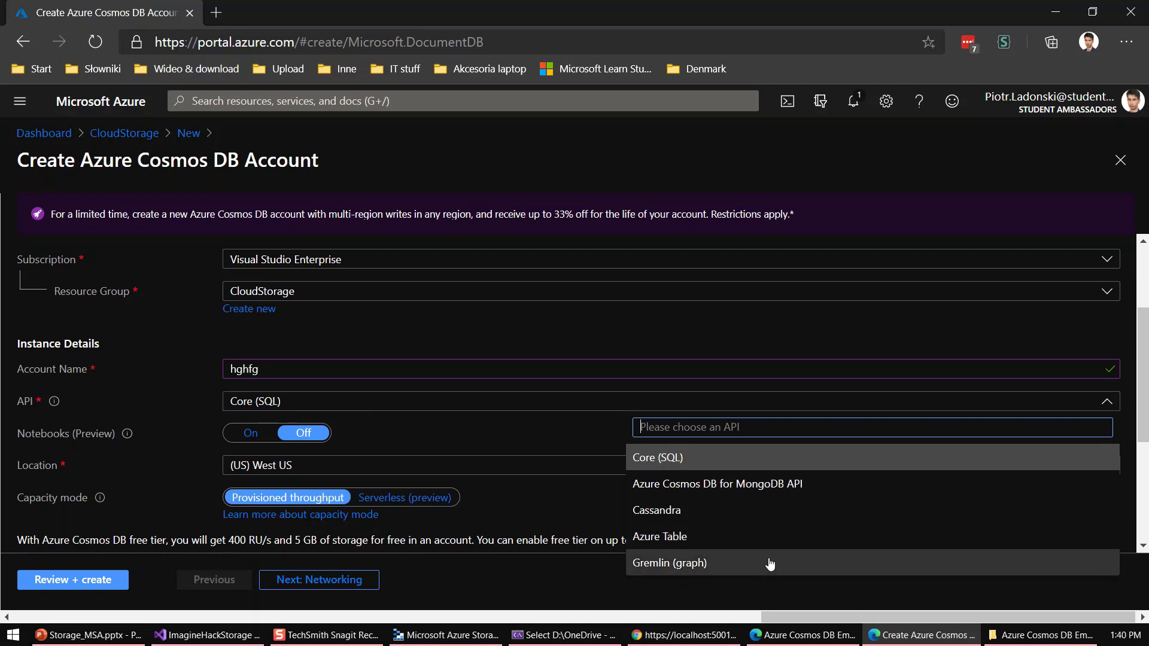
pyautogui.click(733, 484)
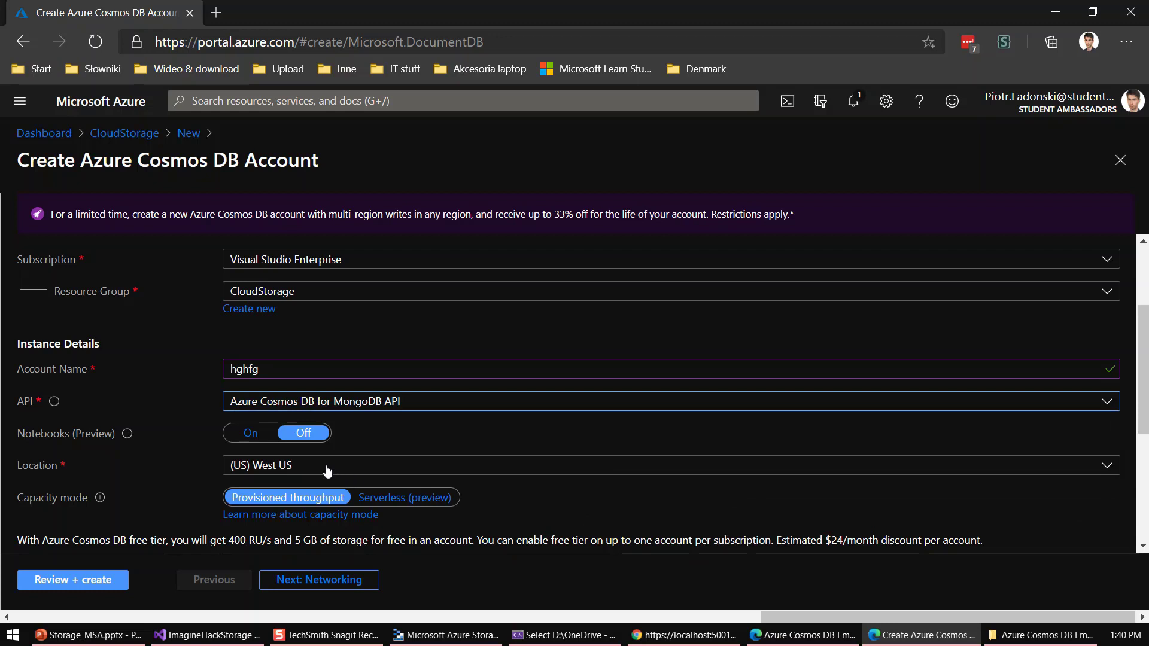
pyautogui.scroll(-1, 312, 463)
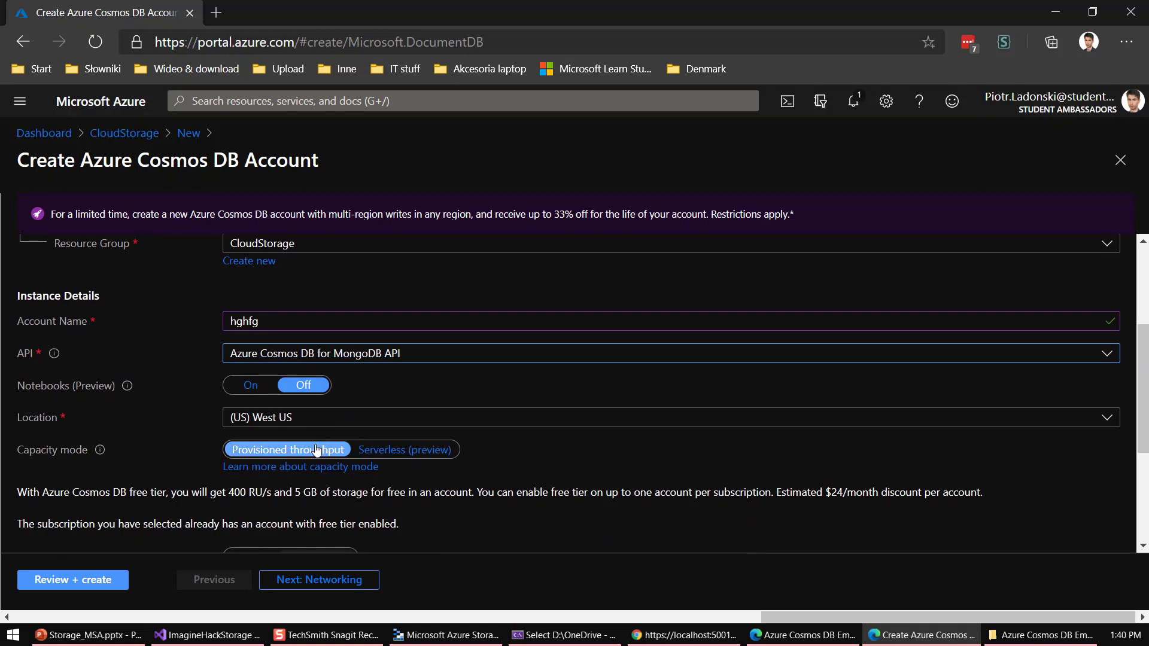
pyautogui.click(391, 453)
pyautogui.click(346, 455)
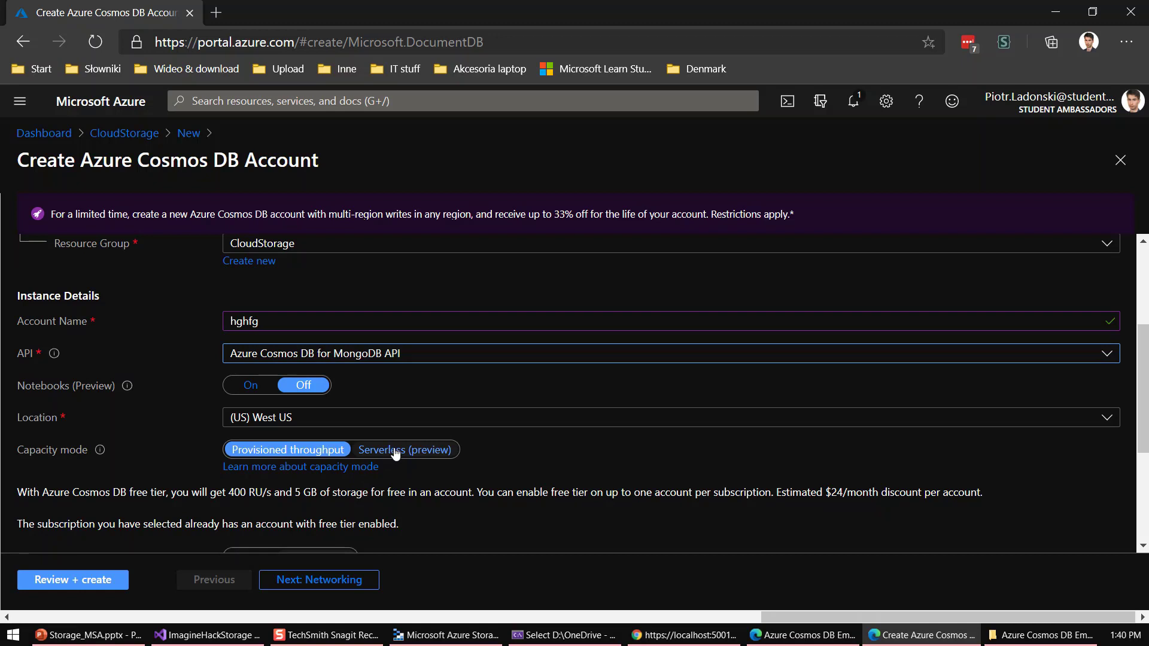
# Examine the Cosmos DB free tier terms, the estimated monthly discount and the account type options
pyautogui.scroll(-1, 395, 459)
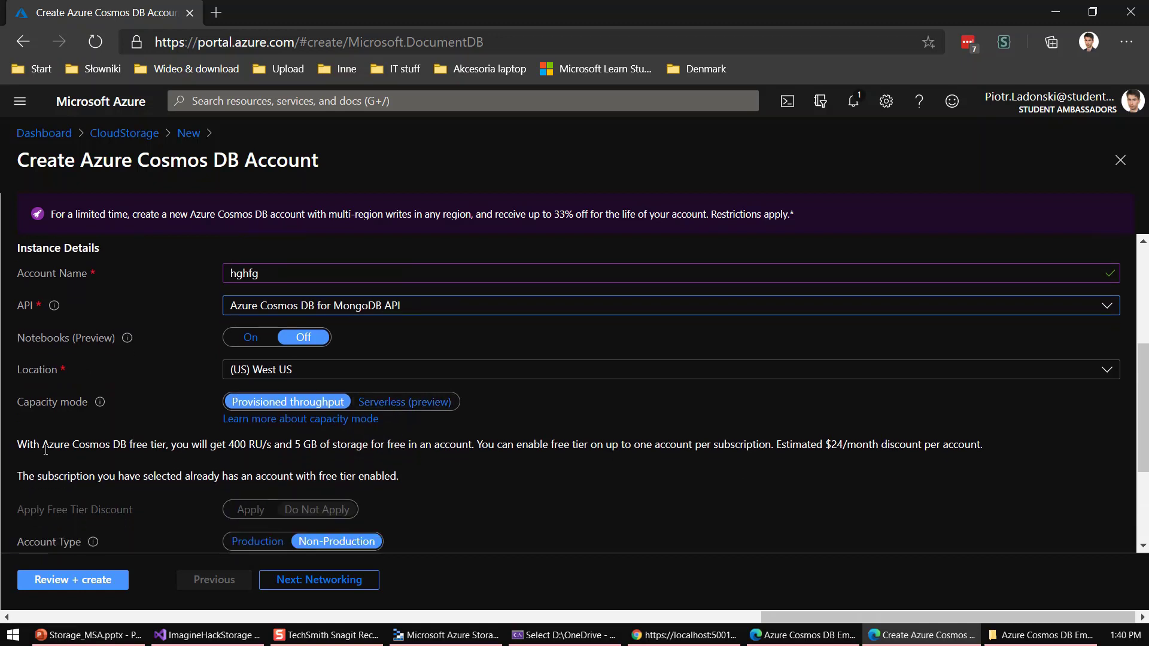
pyautogui.moveTo(20, 444); pyautogui.dragTo(422, 446)
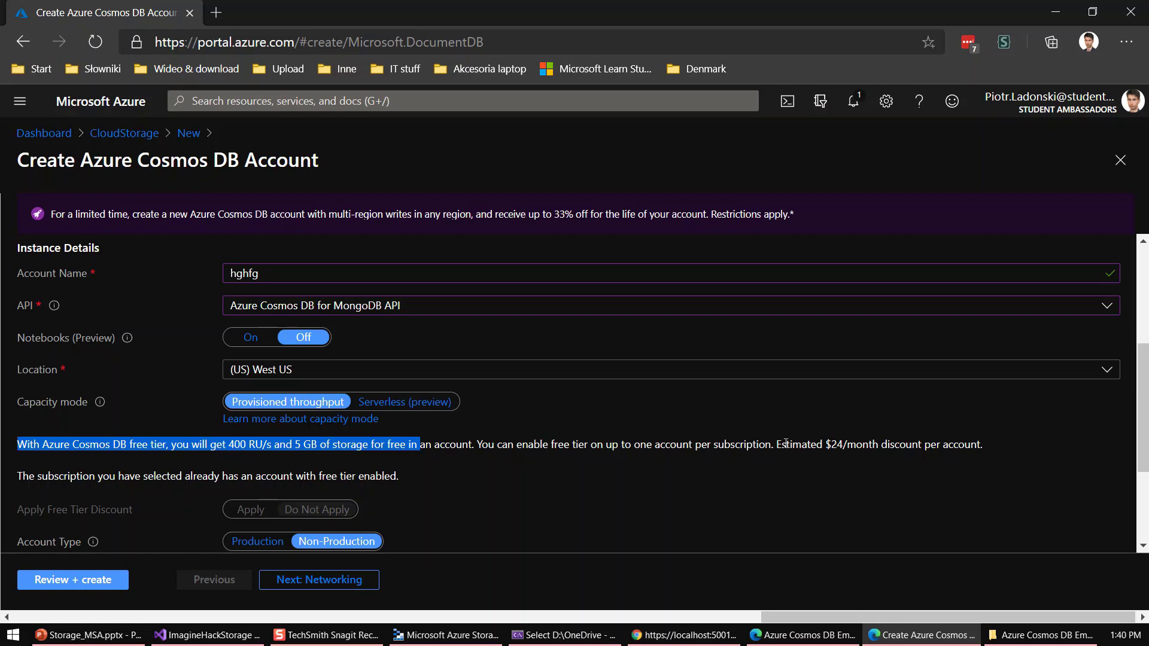
pyautogui.moveTo(781, 447); pyautogui.dragTo(877, 448)
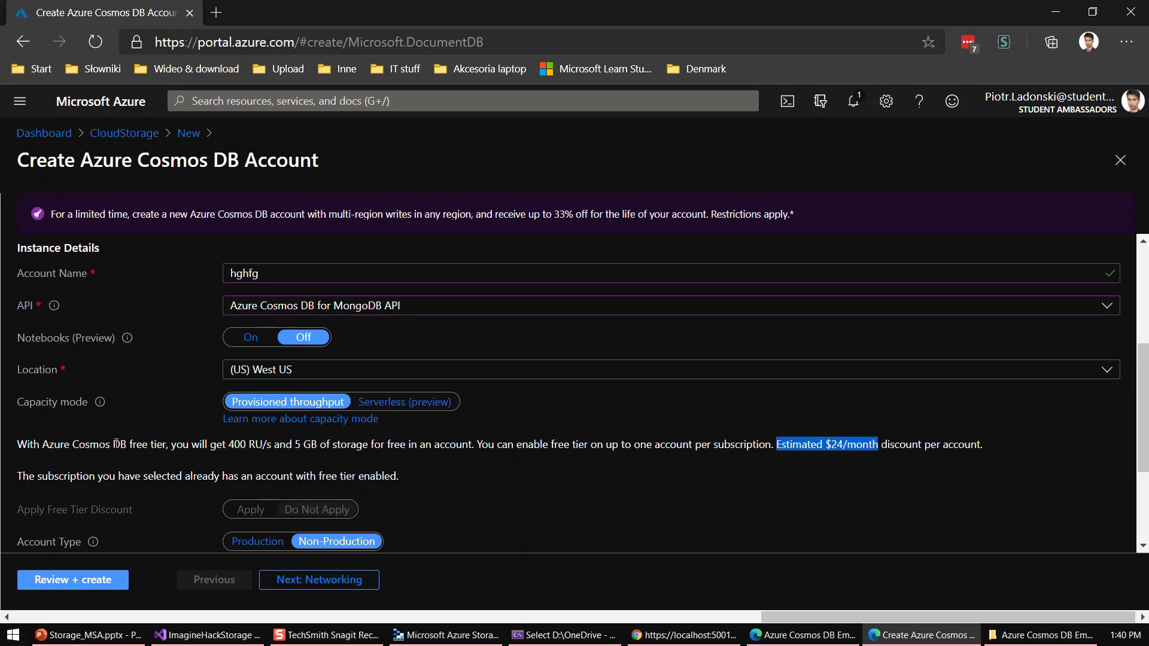
pyautogui.scroll(-1, 249, 507)
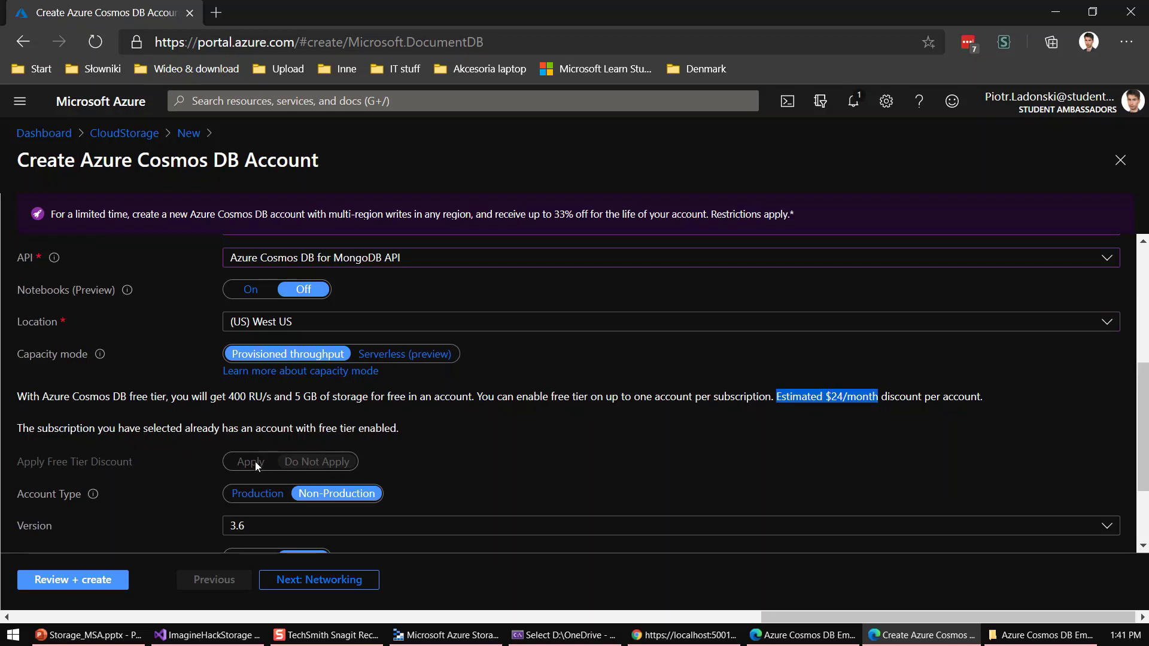
pyautogui.scroll(-1, 261, 456)
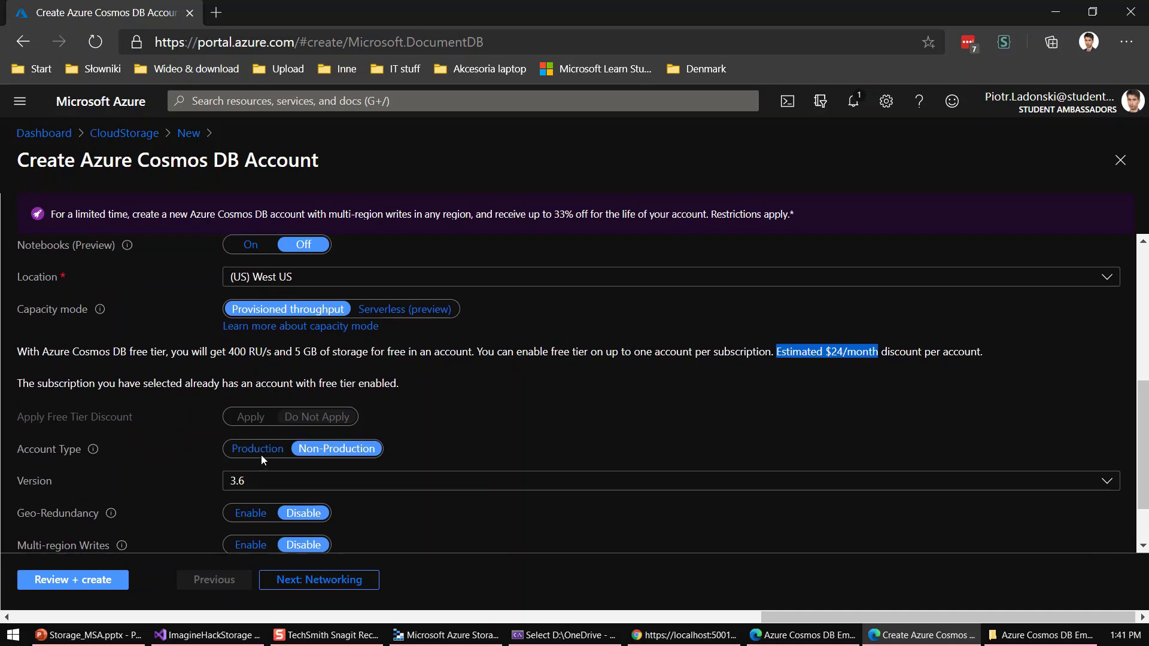
# Check the version, geo-redundancy and multi-region writes options, including the description of multi-region writes
pyautogui.click(345, 482)
pyautogui.click(344, 482)
pyautogui.scroll(-1, 449, 461)
pyautogui.scroll(-1, 449, 461)
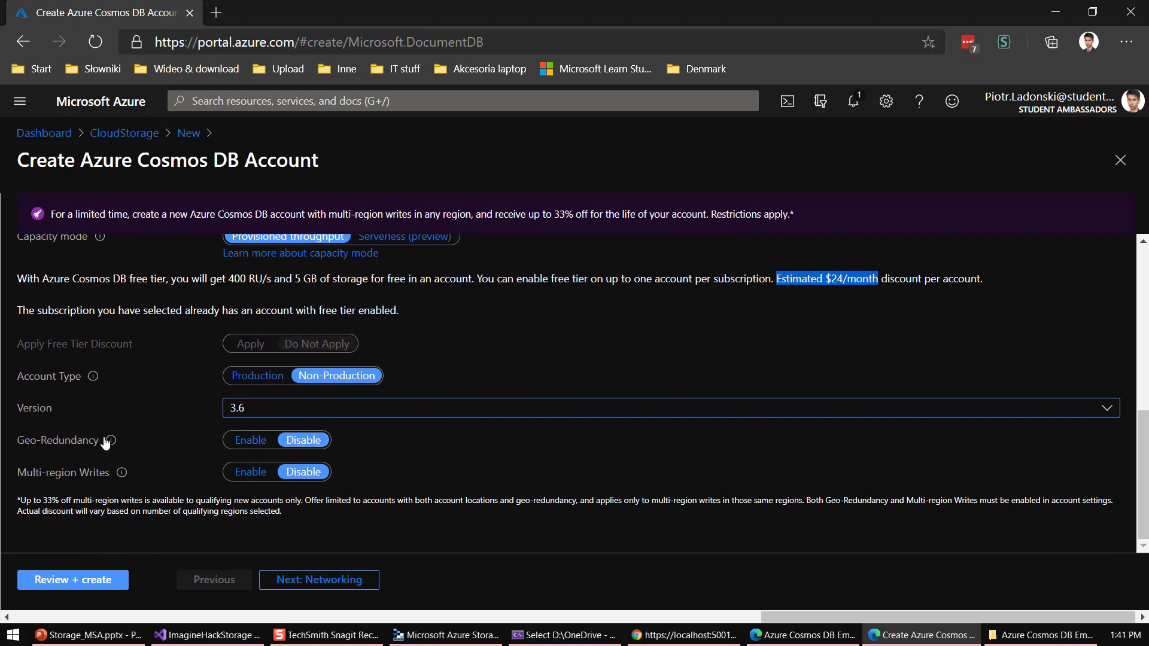
pyautogui.moveTo(122, 472)
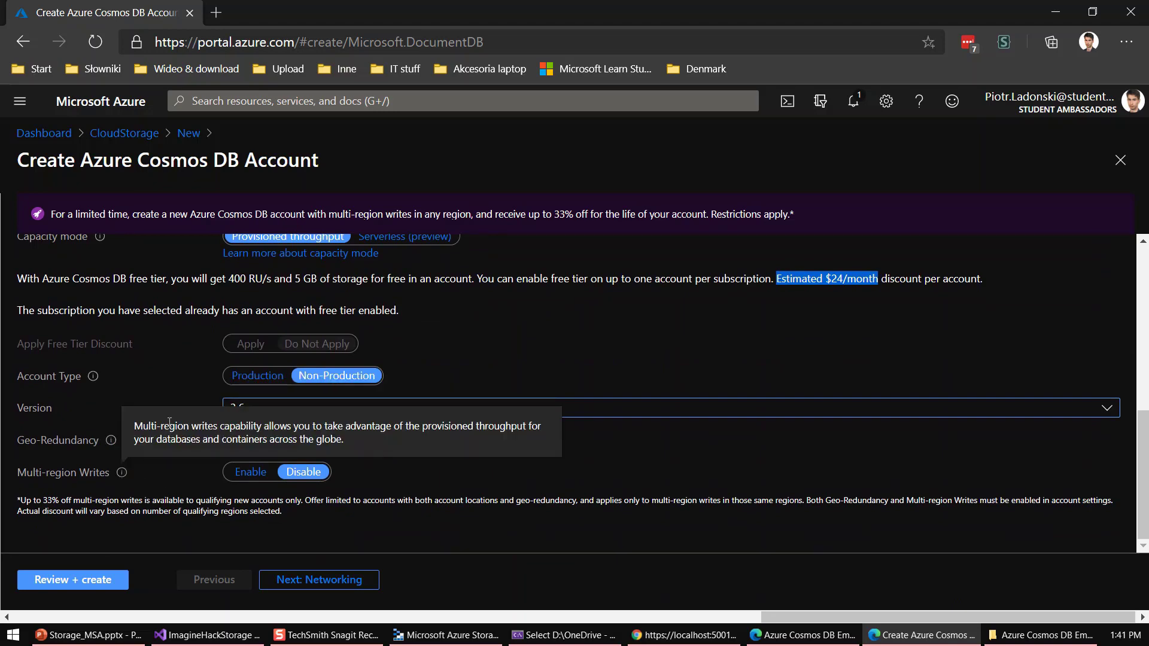
pyautogui.scroll(7, 217, 335)
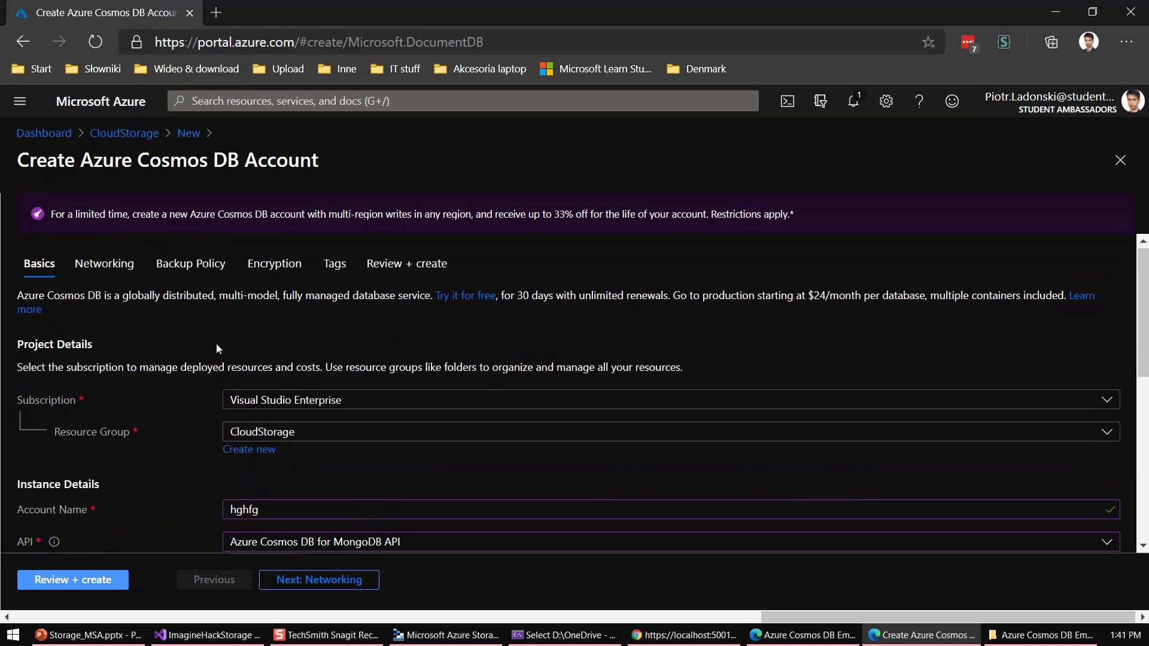
# Look through the new Cosmos DB account's backup policy, basic and networking settings
pyautogui.click(191, 263)
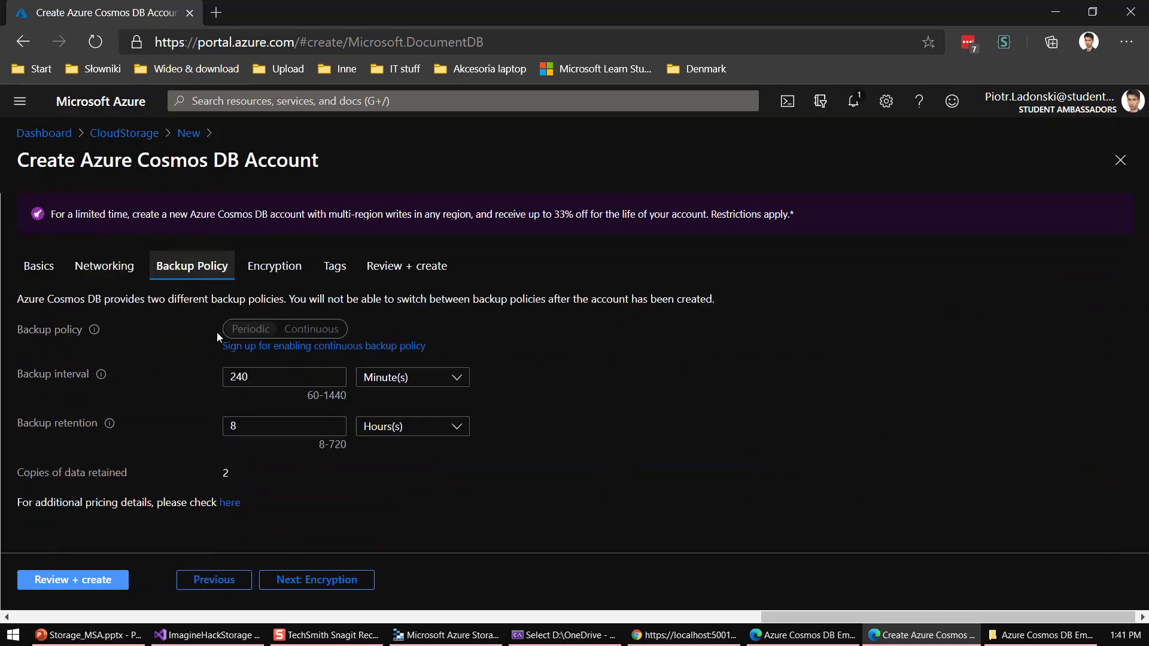
pyautogui.click(42, 266)
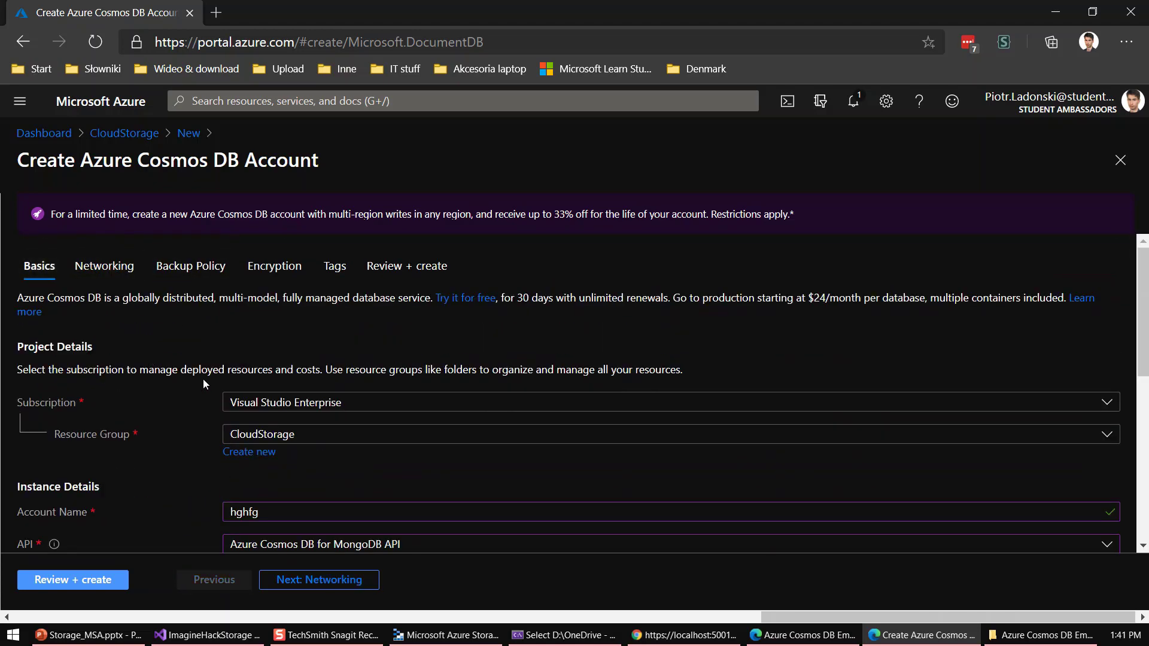
pyautogui.scroll(-8, 203, 379)
pyautogui.scroll(8, 202, 378)
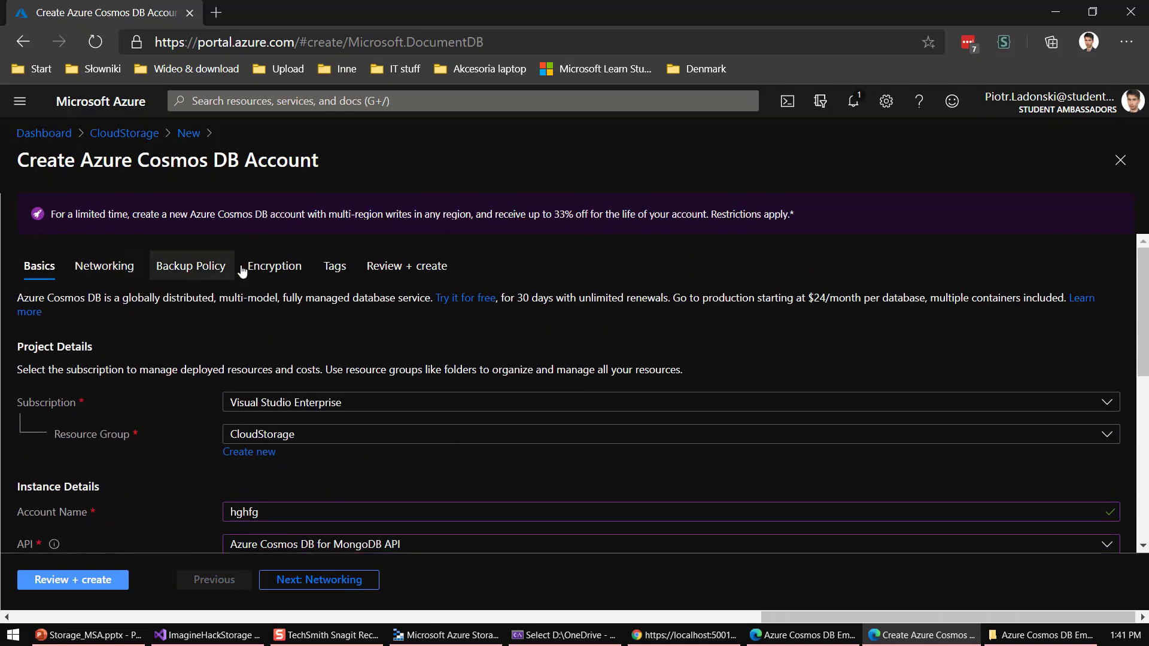
pyautogui.click(191, 268)
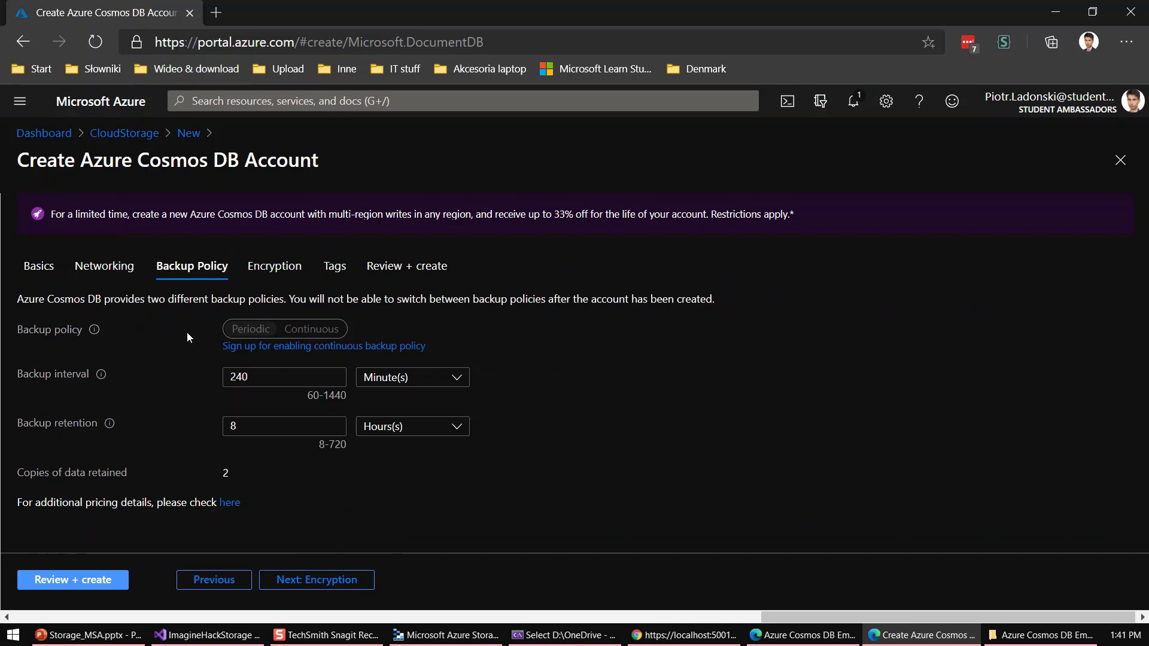
pyautogui.click(114, 271)
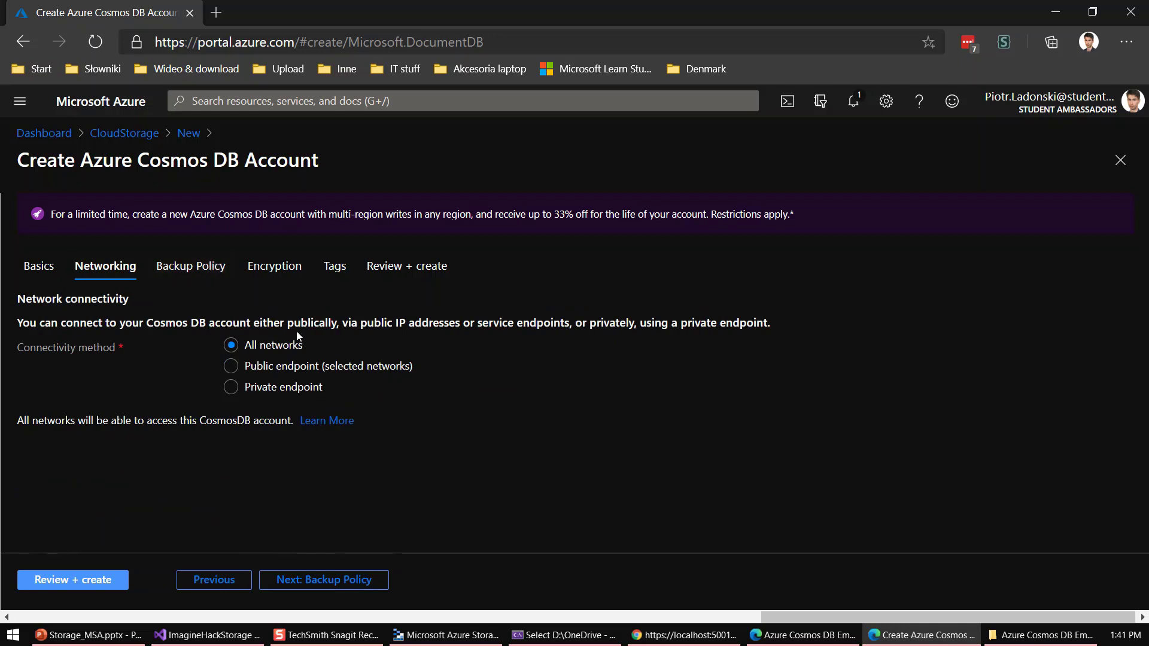
pyautogui.click(183, 276)
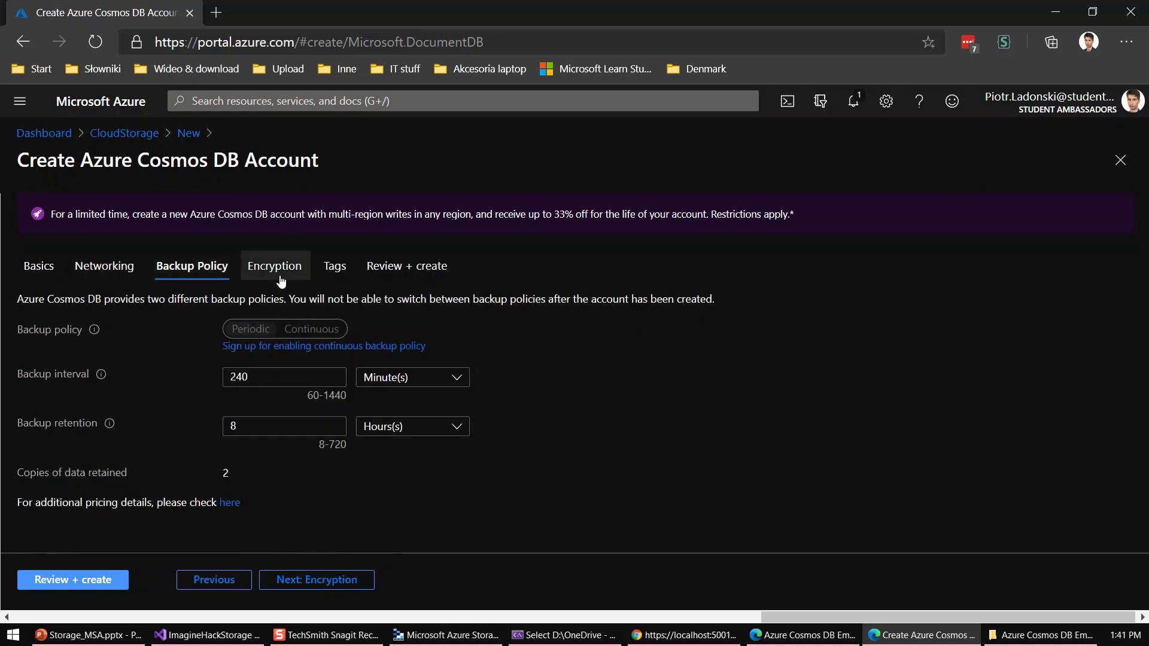
# Check the data encryption options and the final configuration summary, and leave the form without creating the Cosmos DB account
pyautogui.click(275, 269)
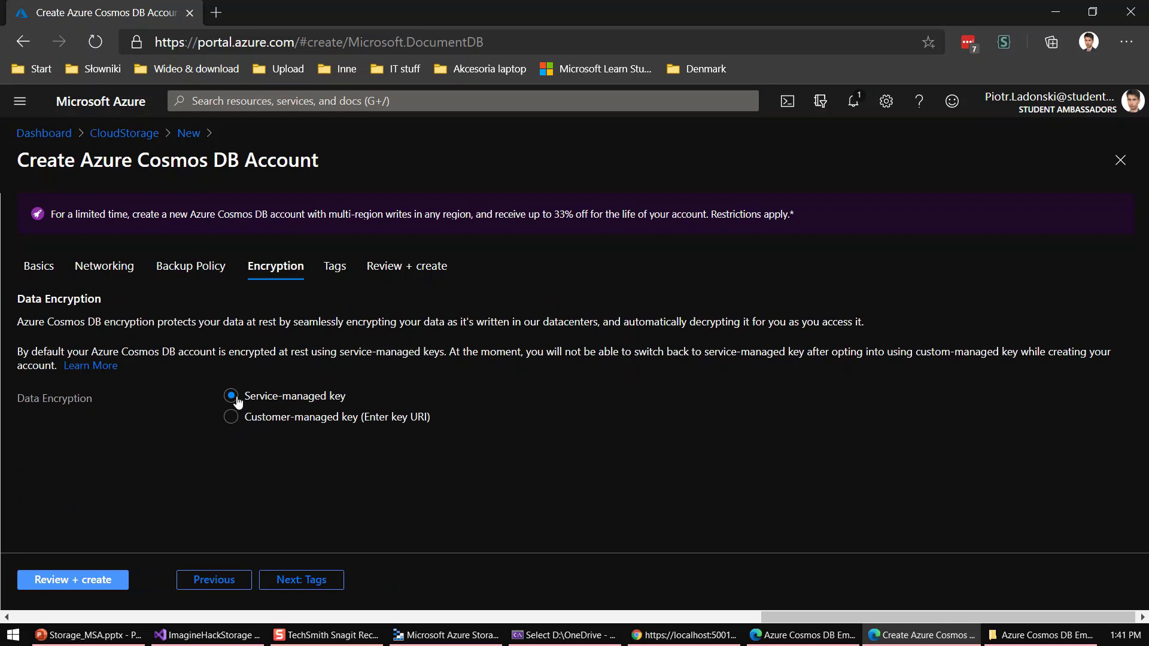
pyautogui.click(422, 268)
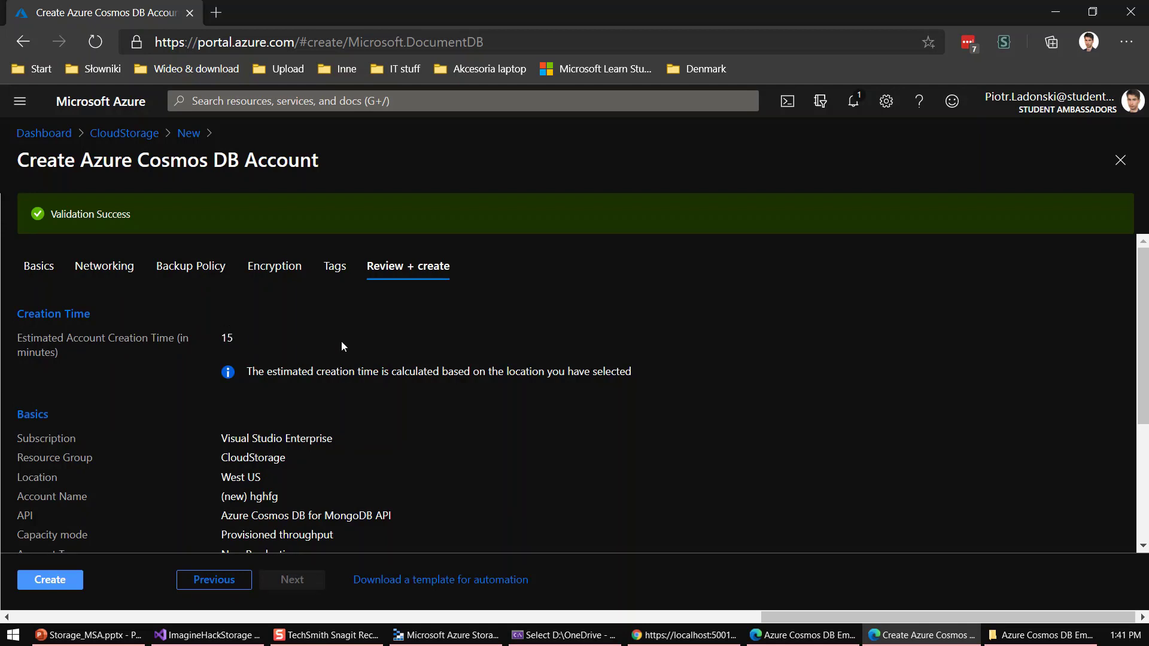
pyautogui.click(1120, 161)
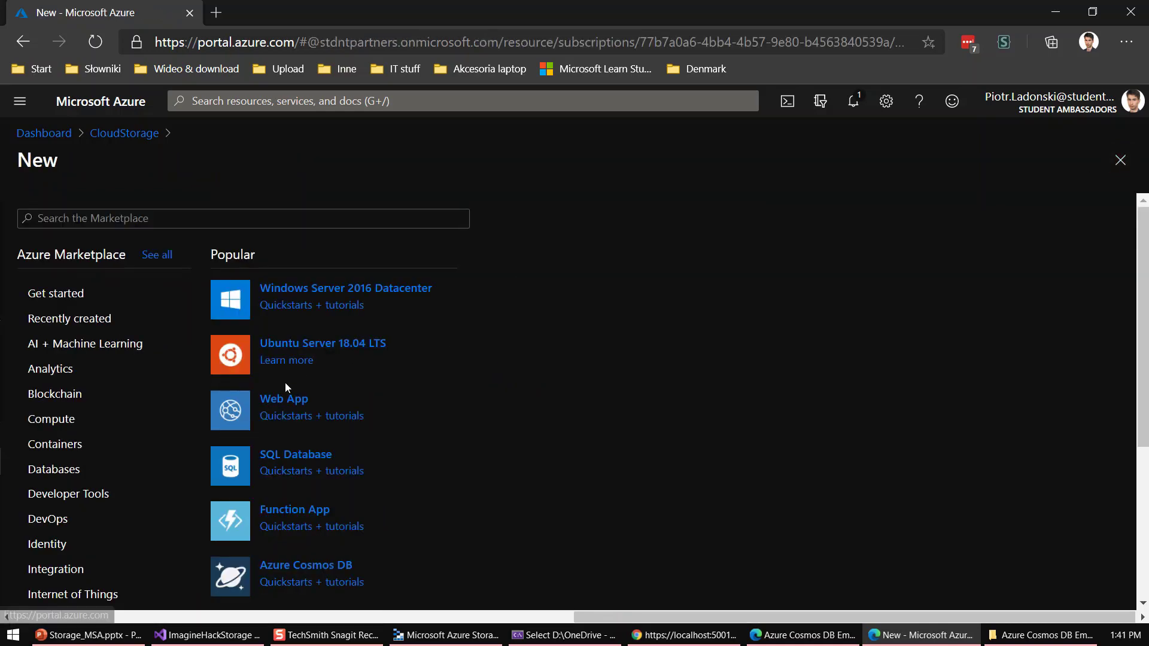
# Open the akademialowcow2020 Cosmos DB account in the CloudStorage resource group and examine its read-write keys and connection strings
pyautogui.click(106, 135)
pyautogui.click(310, 436)
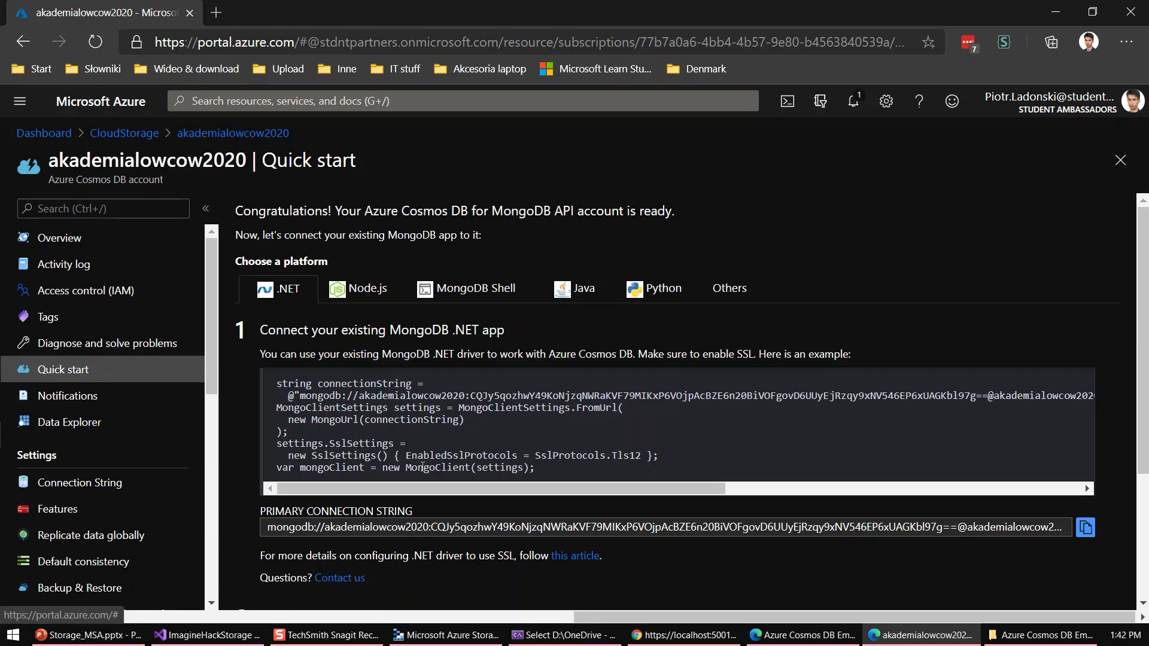
pyautogui.click(80, 482)
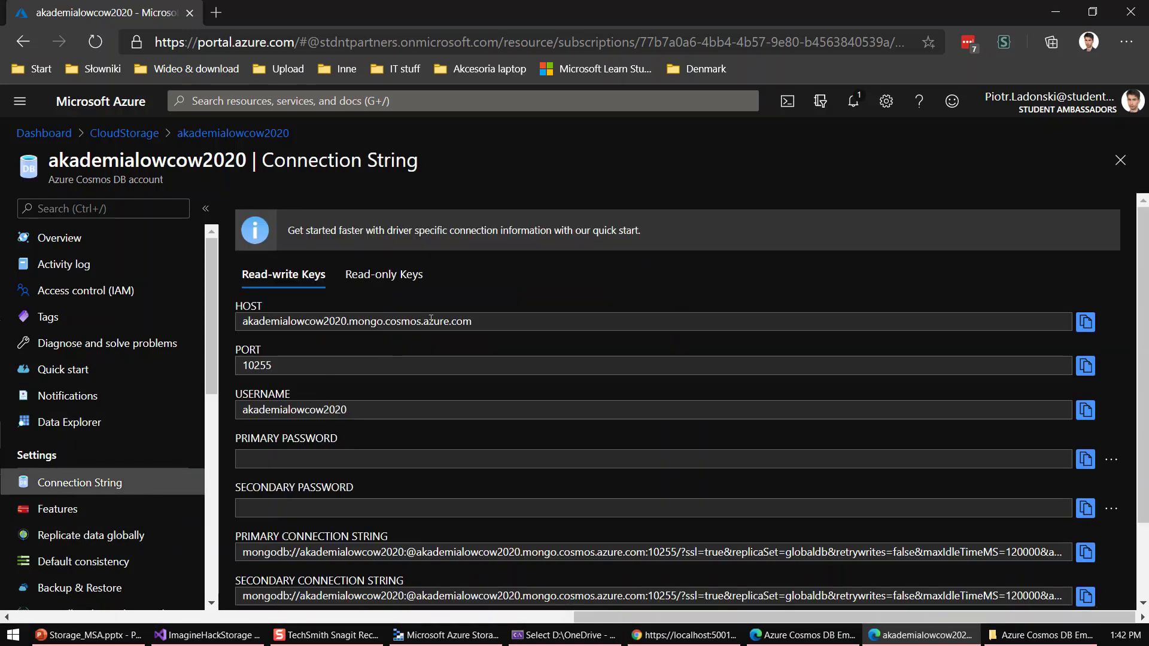
pyautogui.scroll(-2, 461, 302)
pyautogui.scroll(-1, 464, 306)
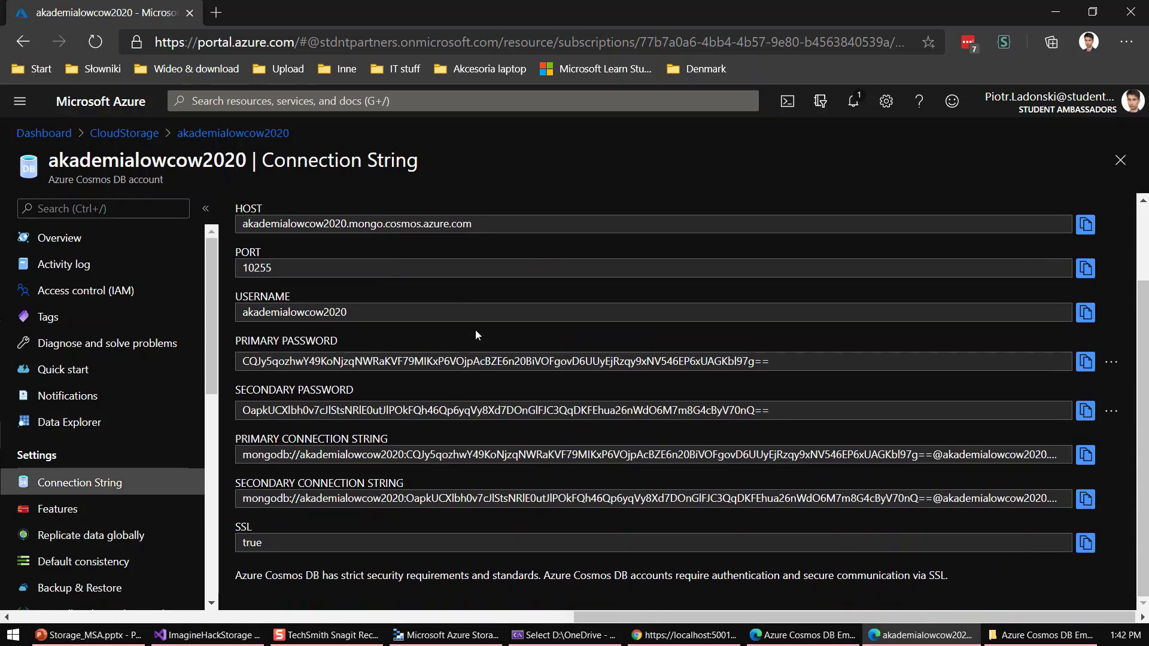
# Open the collection browser of the akademialowcow2020 Cosmos DB account
pyautogui.scroll(2, 479, 338)
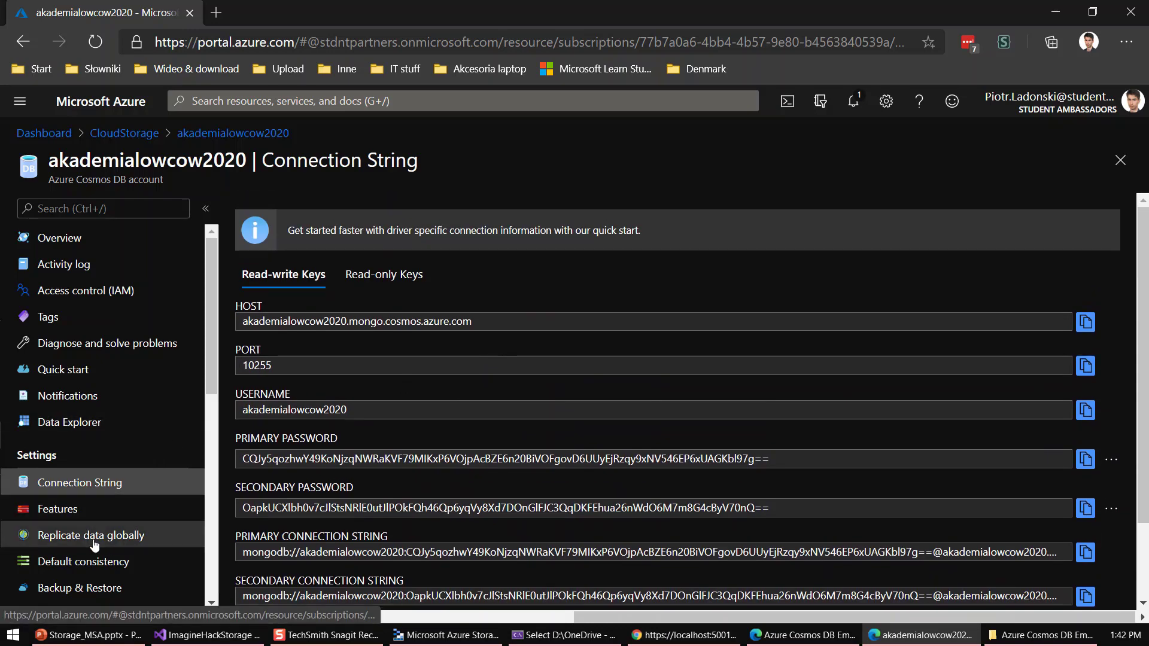
pyautogui.scroll(-1, 87, 464)
pyautogui.scroll(-4, 88, 465)
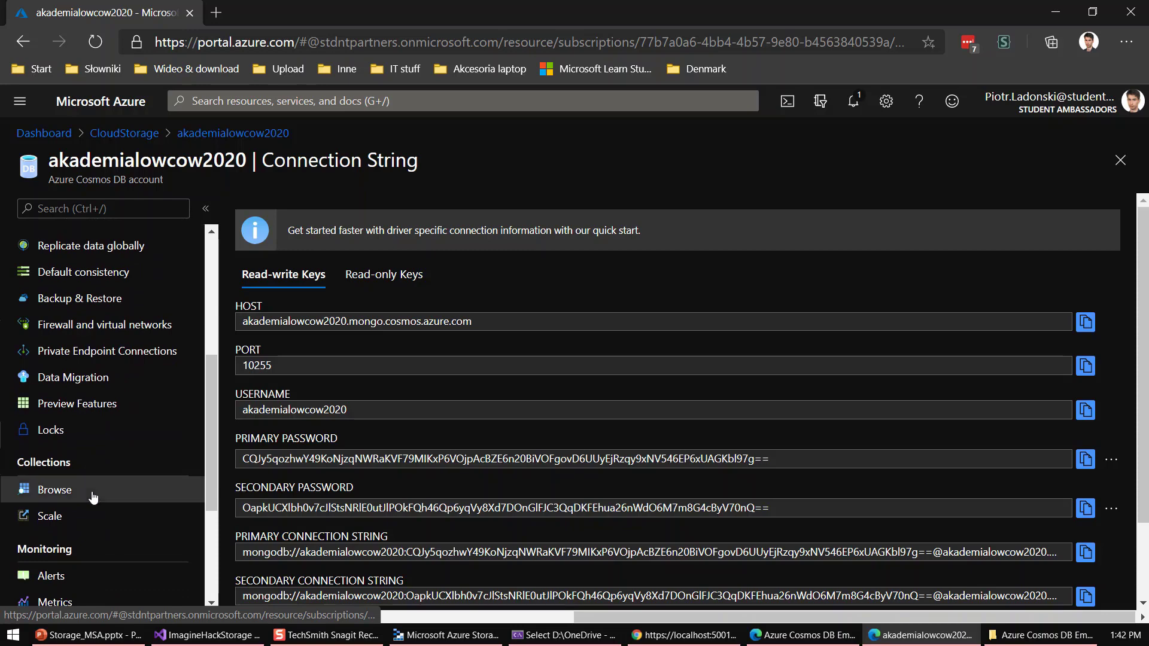
pyautogui.click(93, 493)
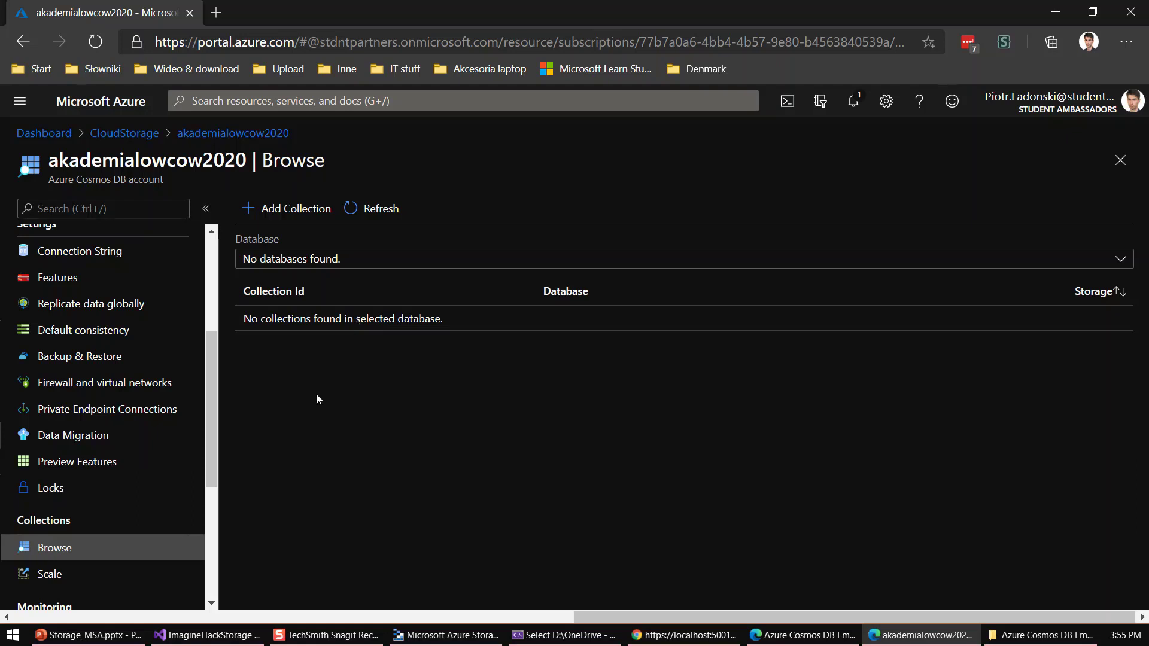
# Start adding a collection in a new database with the id db, and compare the form without and with provisioned database throughput
pyautogui.click(274, 210)
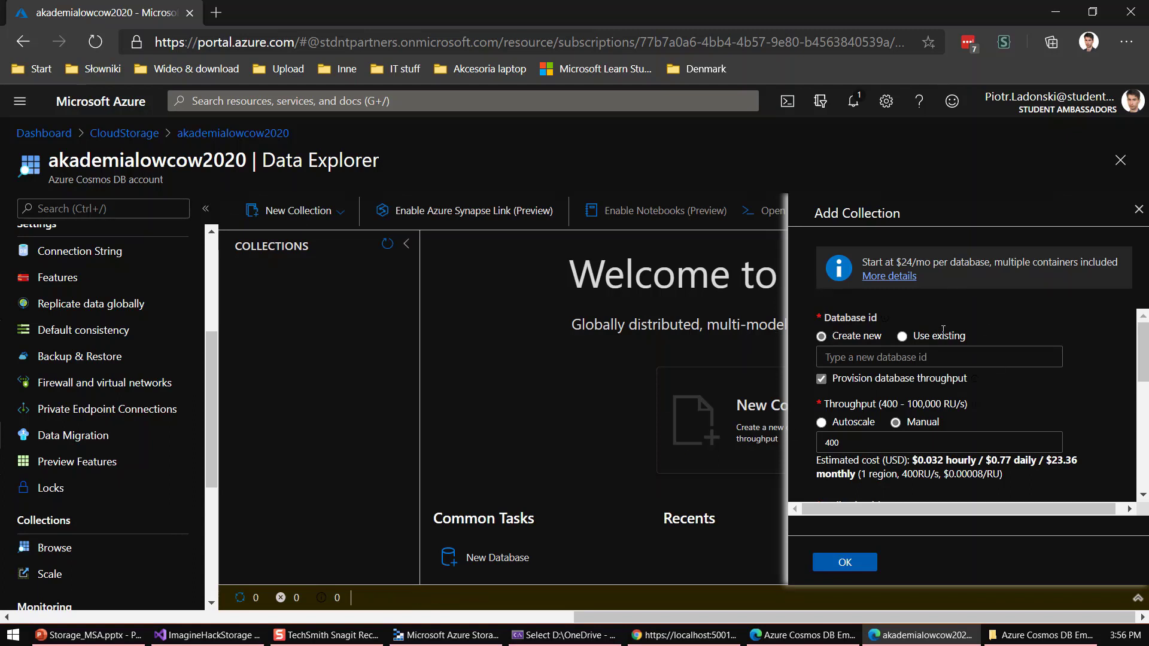
pyautogui.click(889, 358)
pyautogui.write('db')
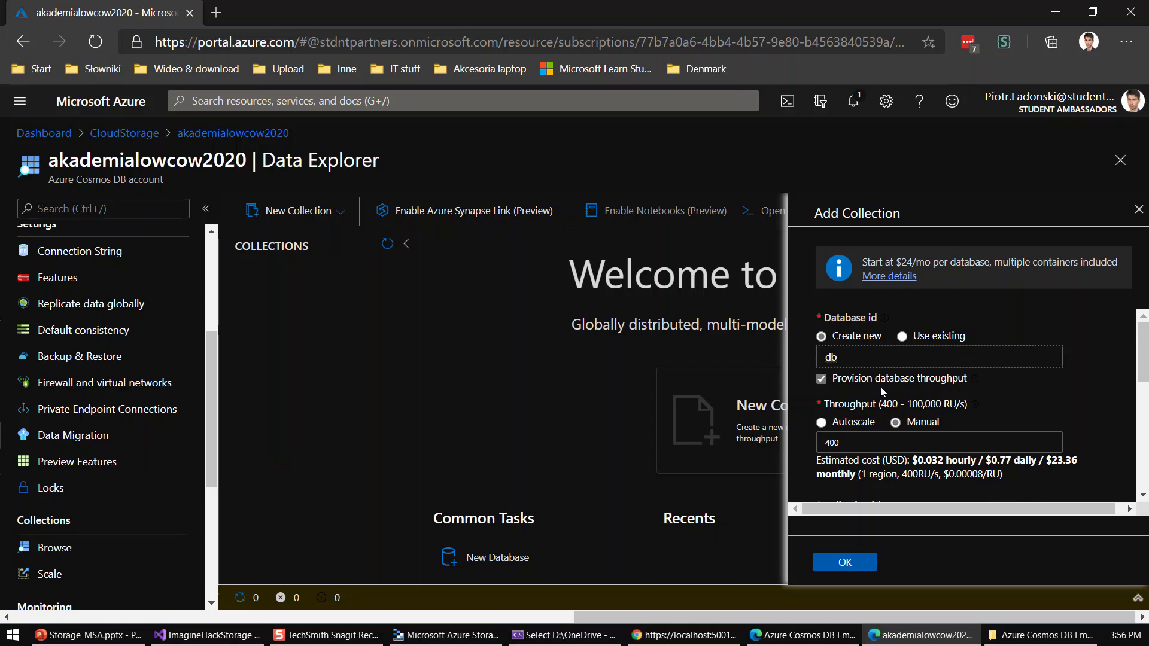
pyautogui.click(822, 379)
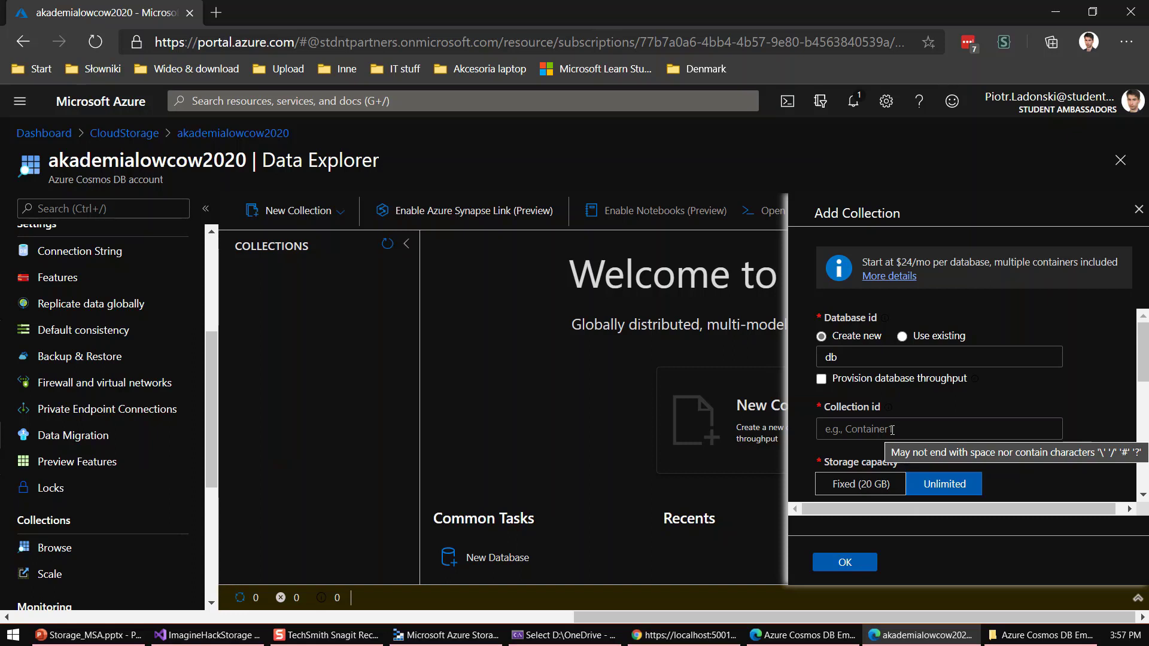
pyautogui.click(825, 382)
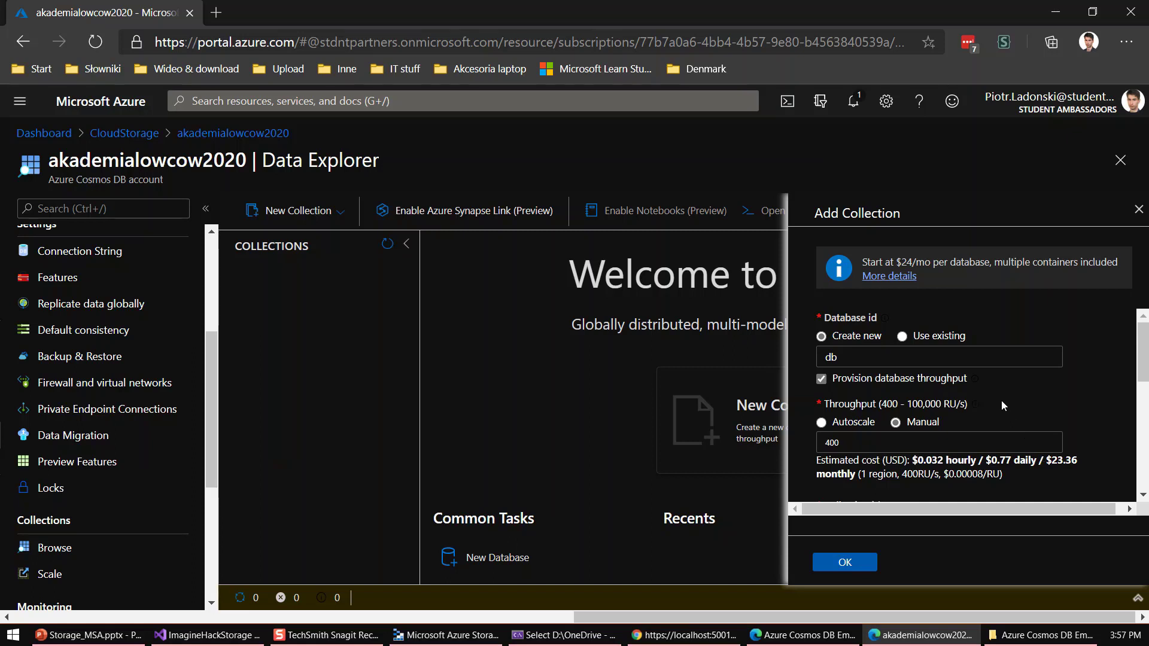
# Choose fixed 20 GB storage capacity, check the indexing and analytical store options, and return to the collection browser without creating the collection
pyautogui.scroll(-2, 1000, 400)
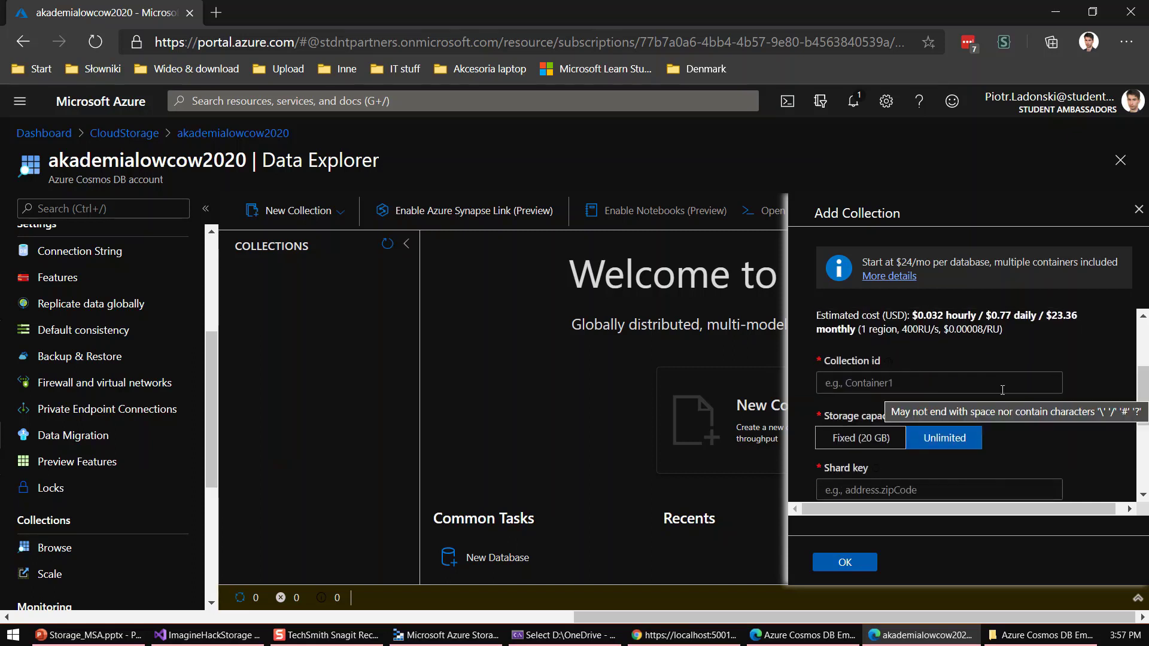
pyautogui.click(871, 442)
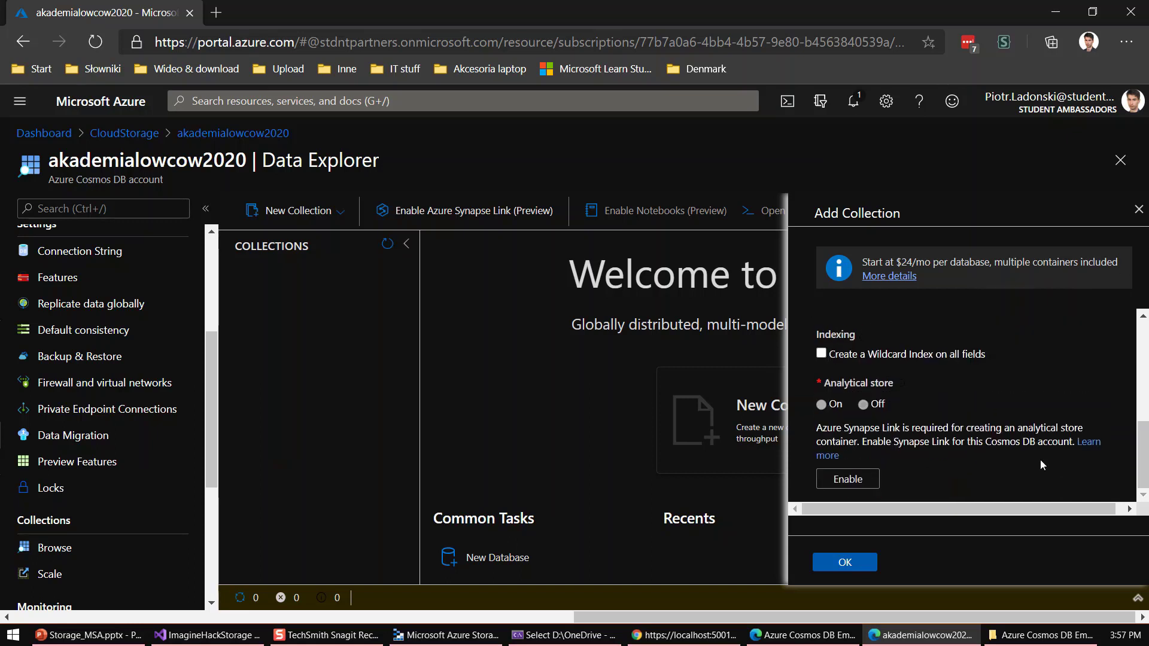
pyautogui.click(1139, 211)
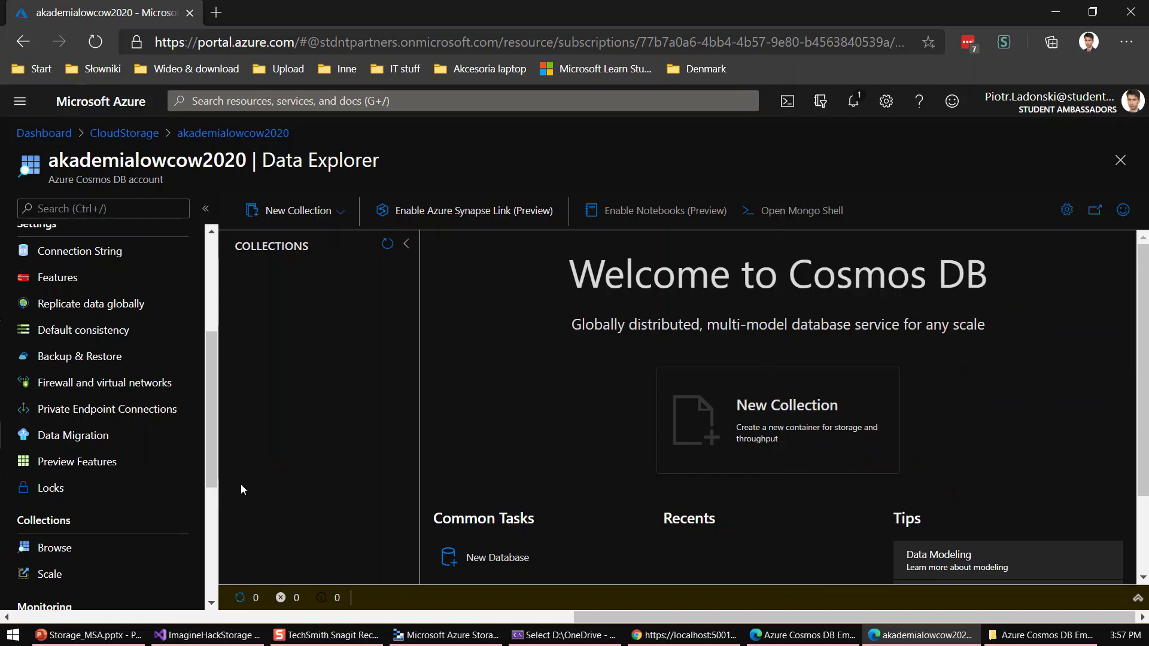
pyautogui.click(108, 557)
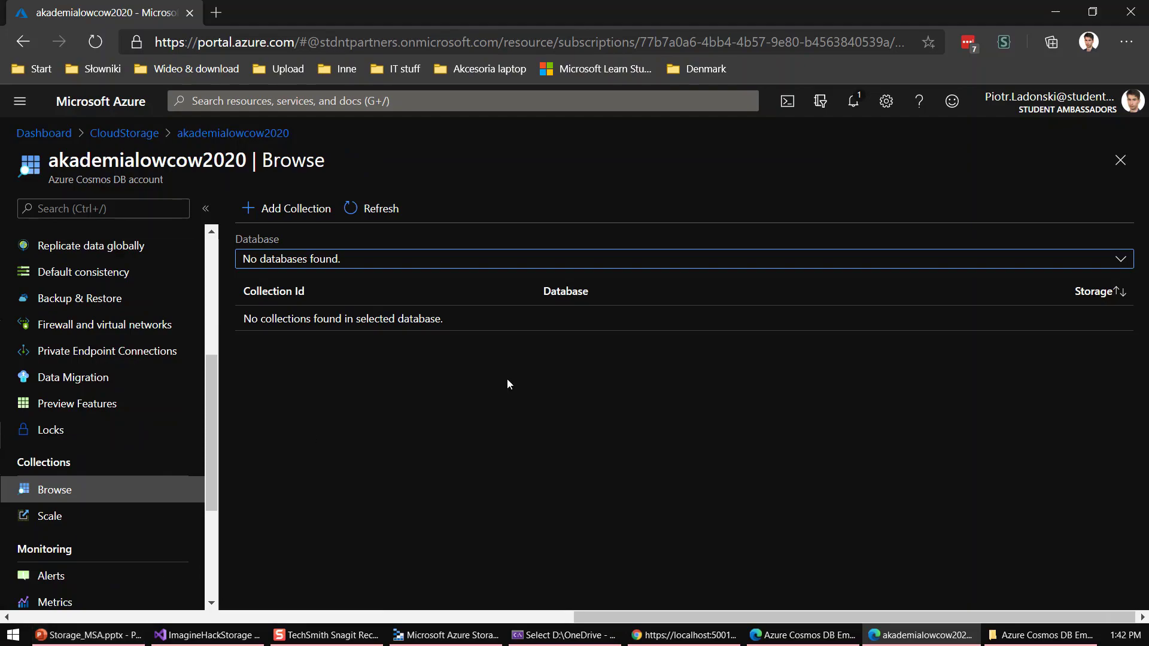
# Switch to the Storage_MSA.pptx presentation in PowerPoint, start the slide show from the Blobs demo slide and advance to the MongoDB API demo slide
pyautogui.click(89, 635)
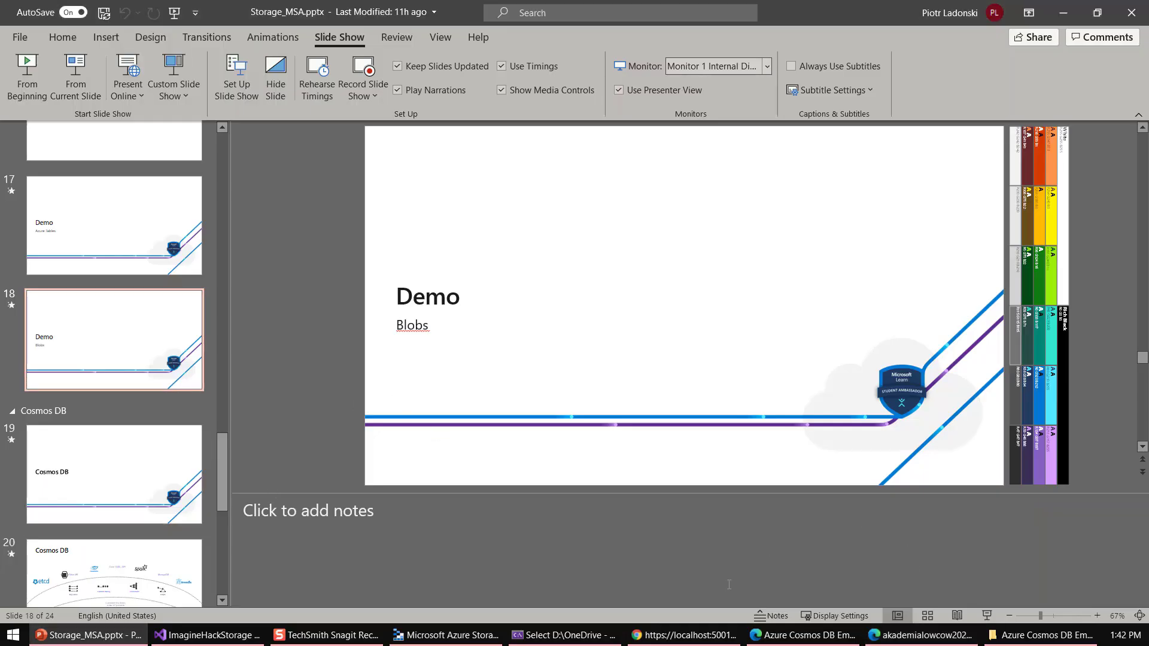
pyautogui.click(986, 616)
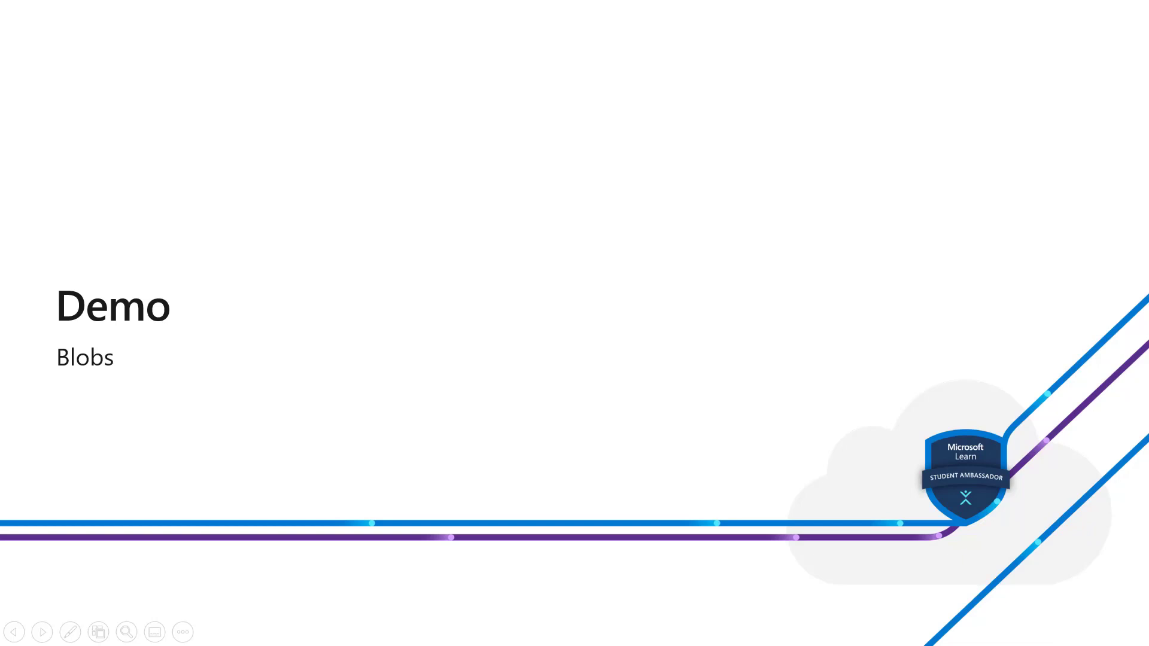
pyautogui.press('Right')
pyautogui.press('Right')
pyautogui.press('Right')
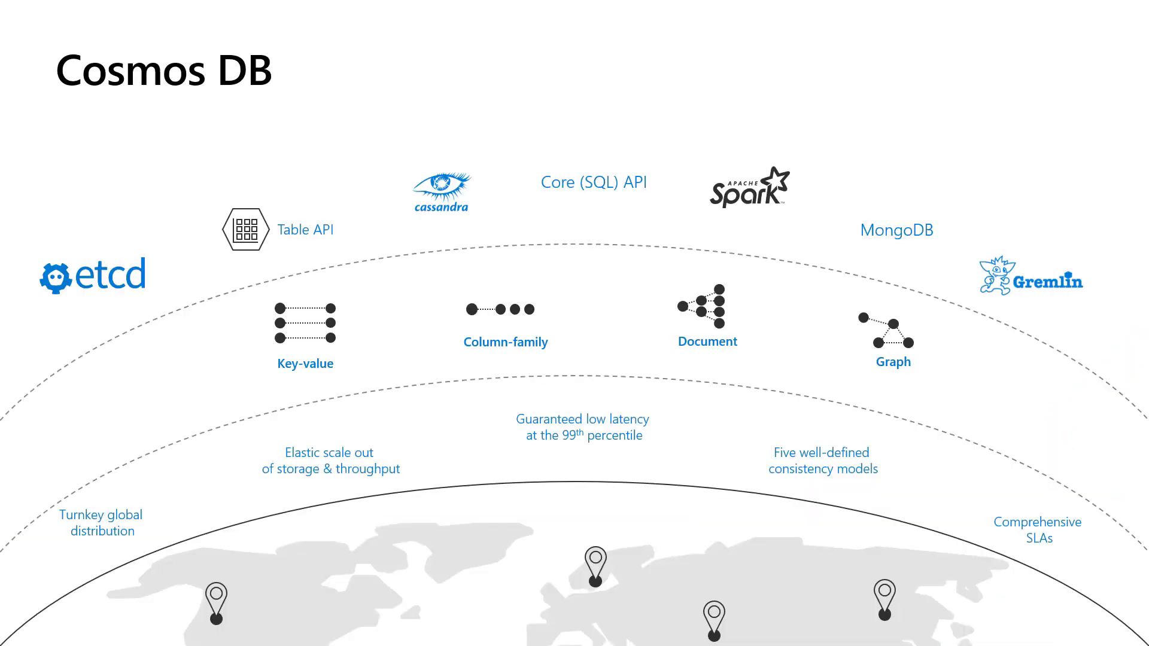
pyautogui.press('Right')
pyautogui.press('Right')
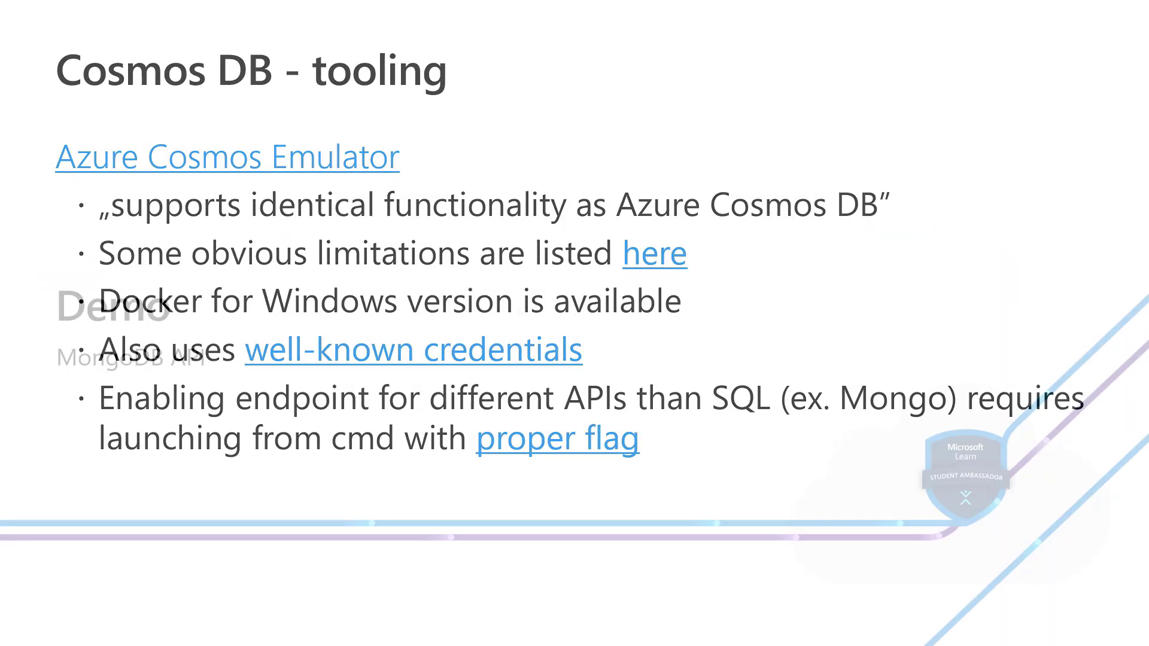